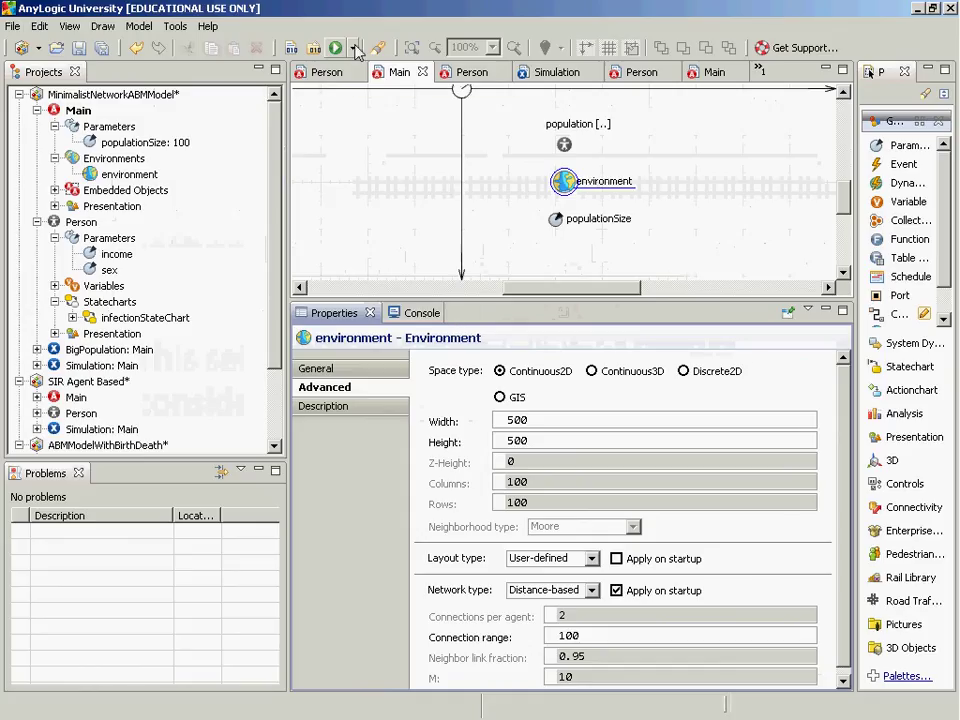
Run the Simulation: Main experiment, watch infection spread through the agent network, then close the run
right_click(98, 366)
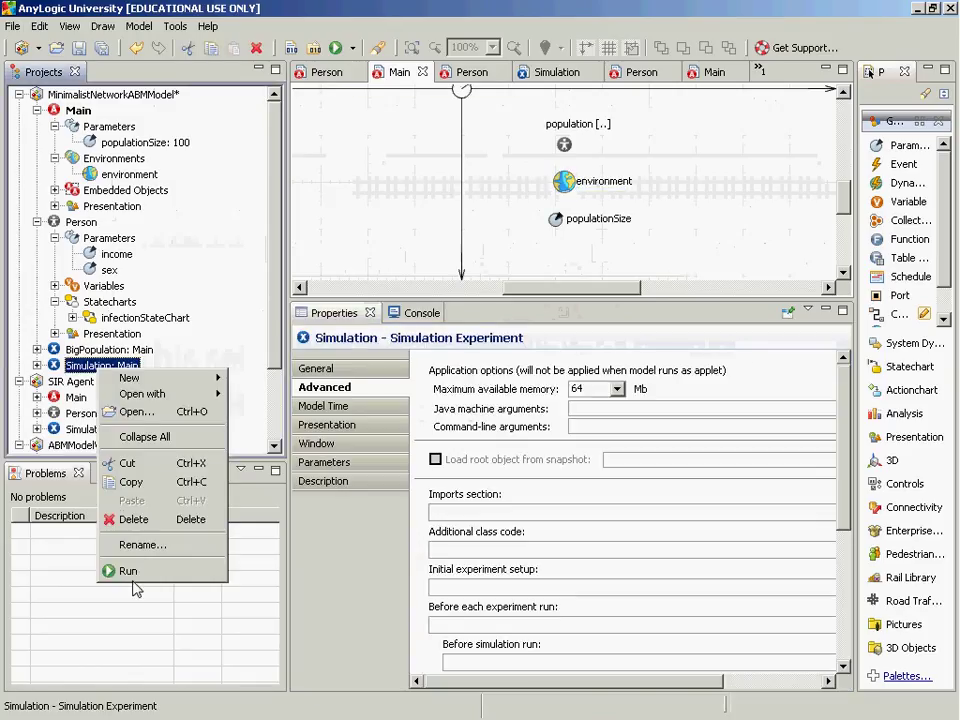
click(135, 574)
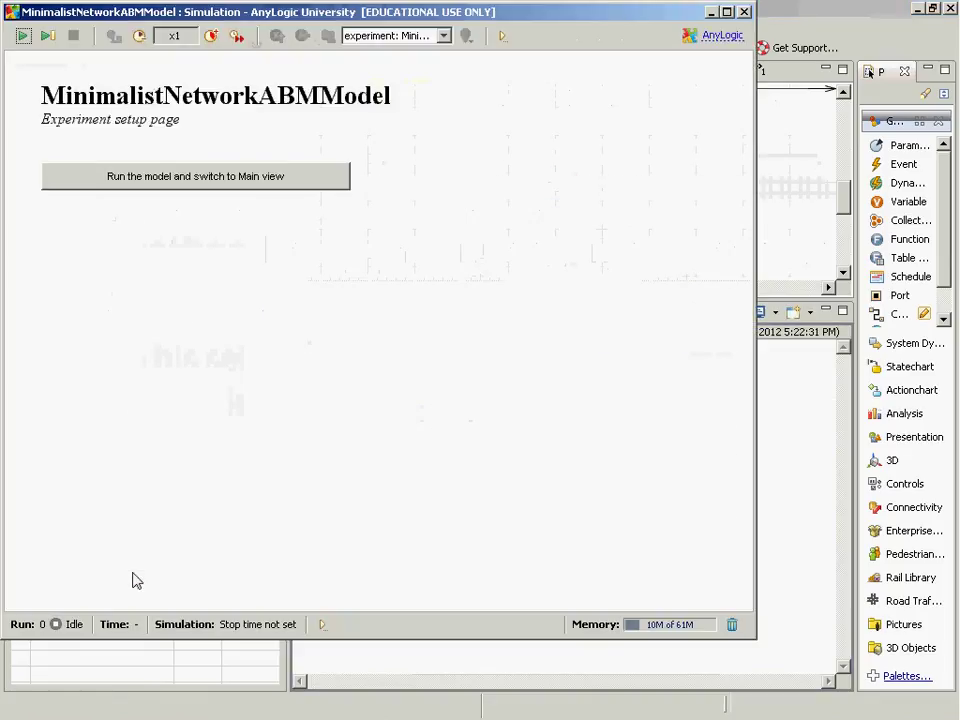
click(302, 185)
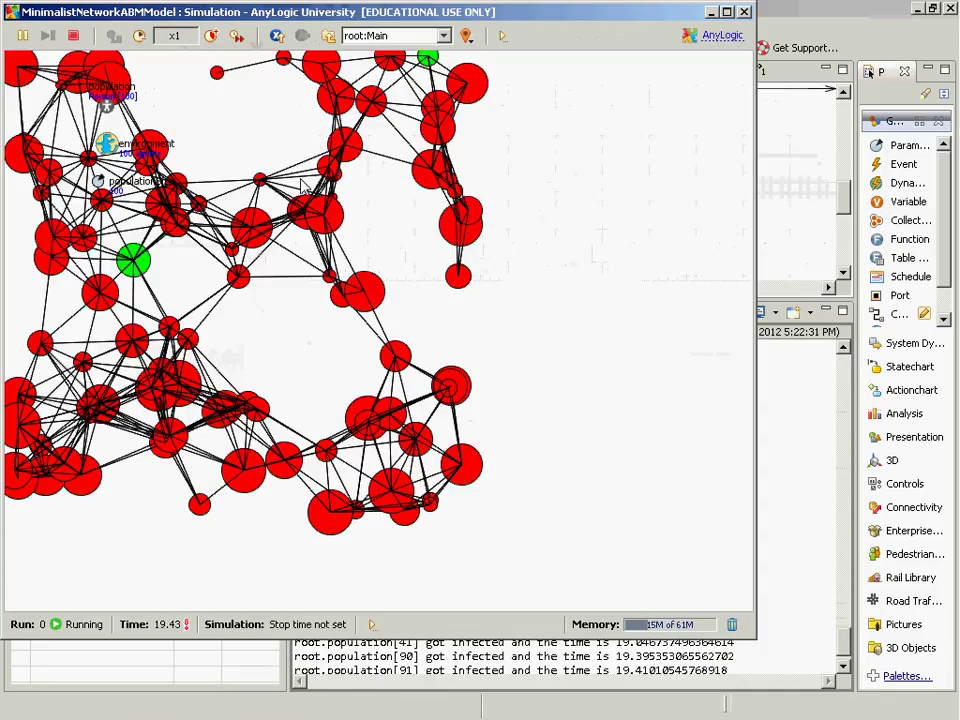
click(745, 12)
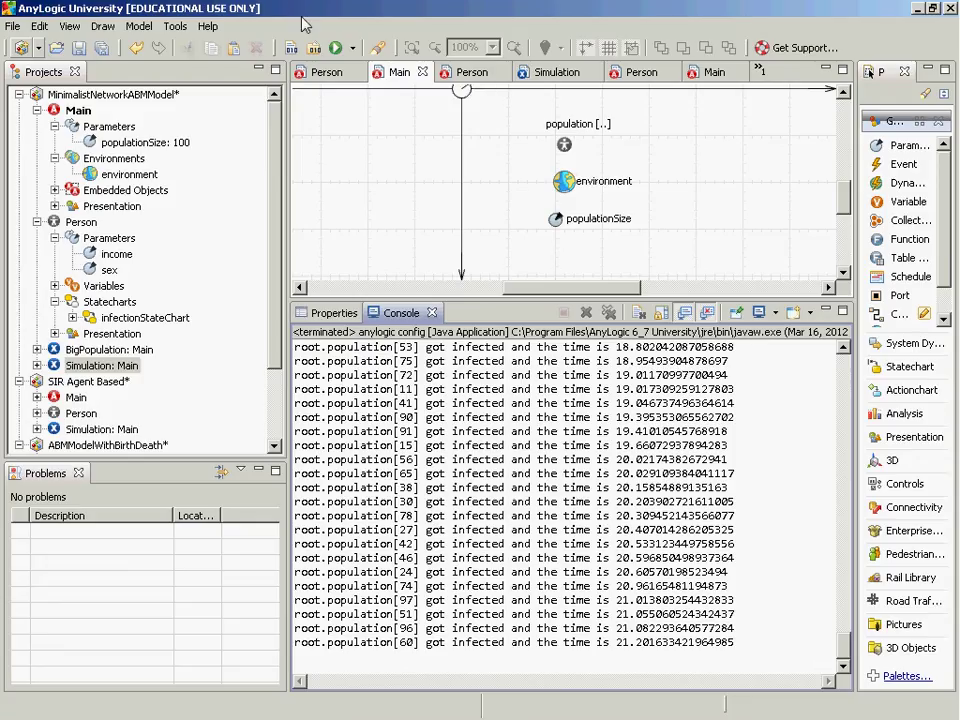
Open the Person agent class diagram from the Projects tree
click(80, 222)
double_click(80, 222)
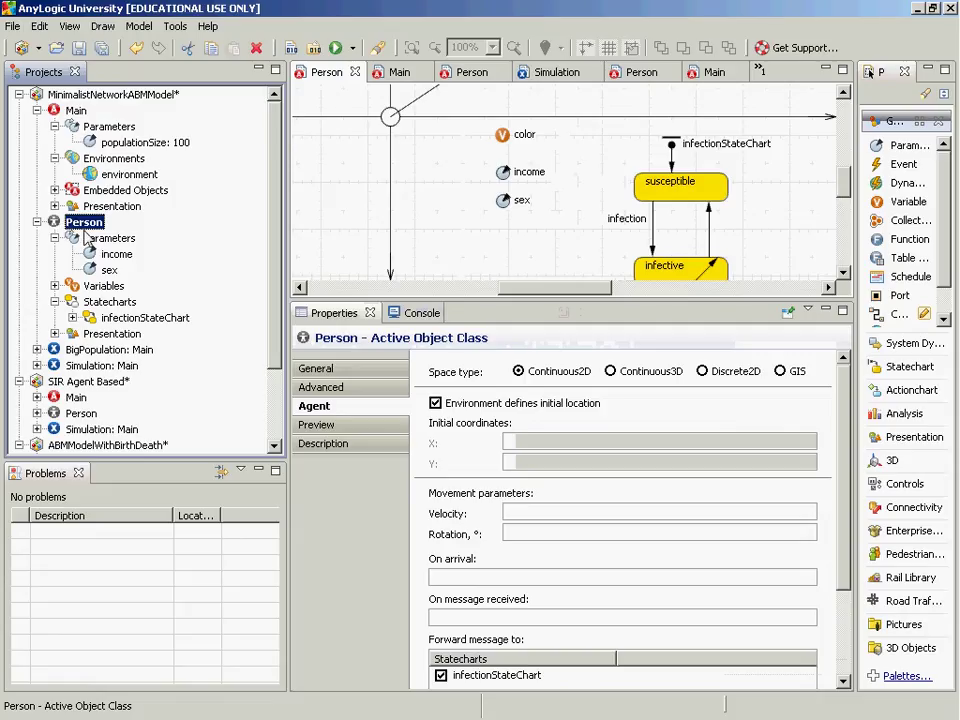
Inspect the Person oval's dynamic properties: radius income/2000 on both axes, fill color set to color
click(842, 99)
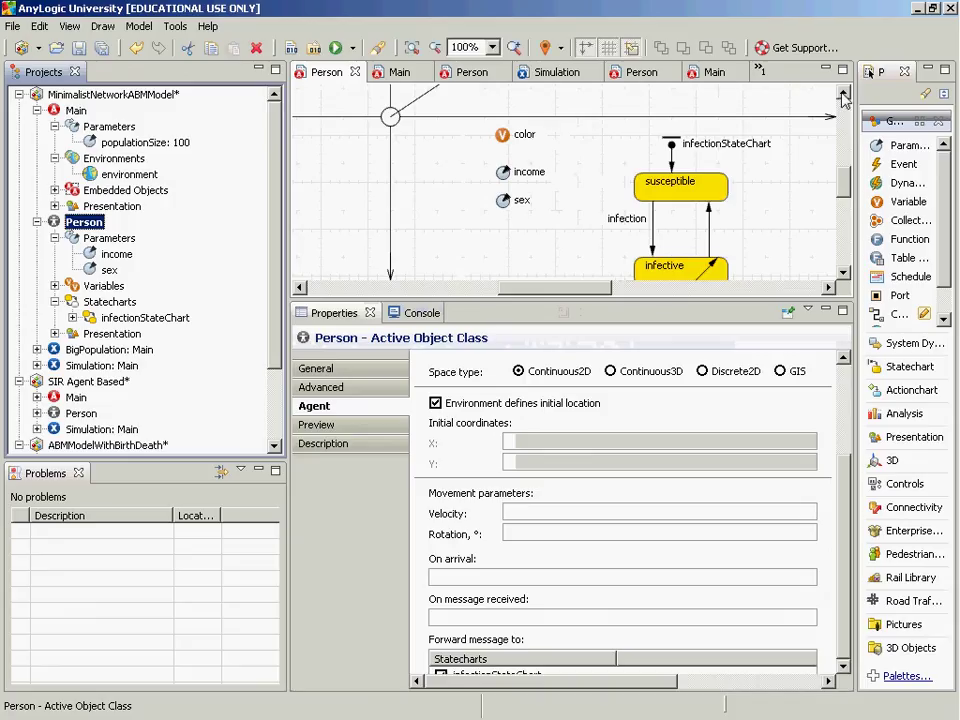
click(830, 114)
click(492, 103)
scroll(492, 103, up, 1)
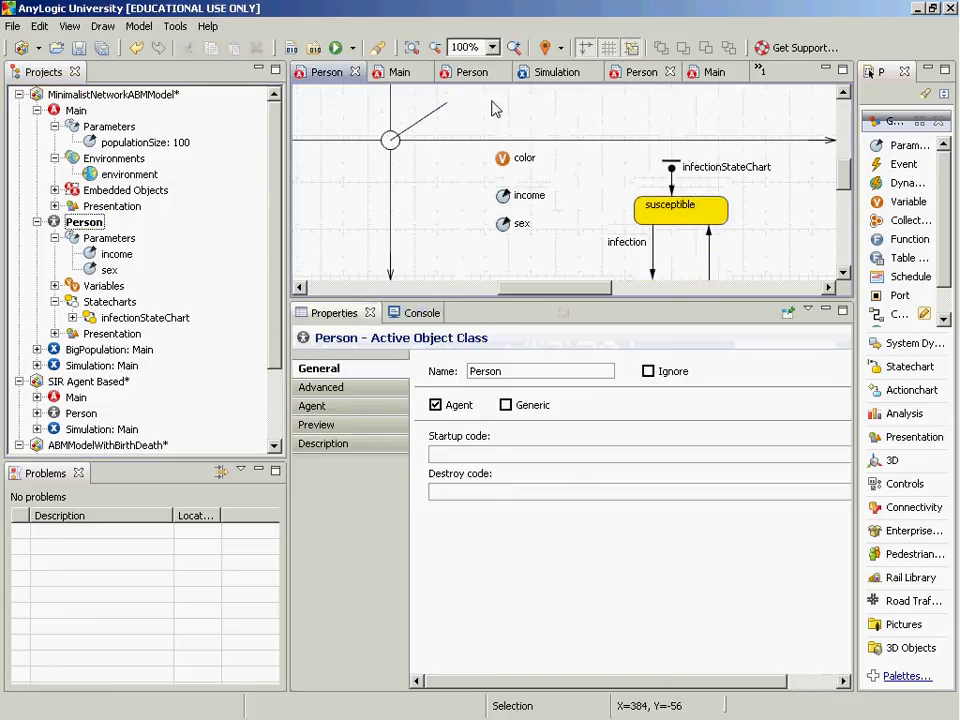
click(394, 151)
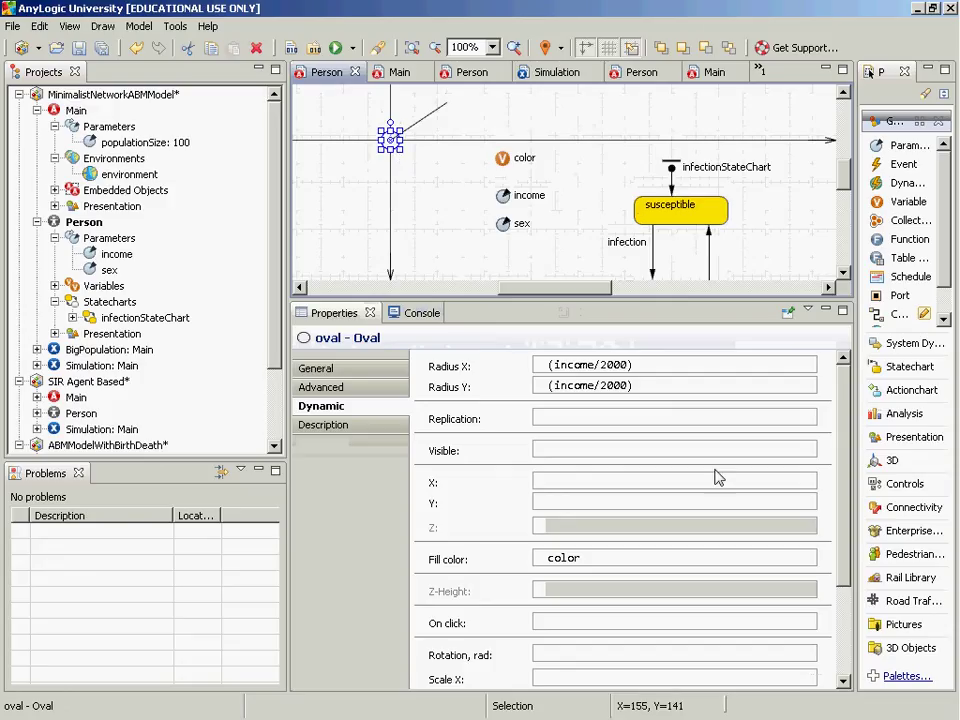
click(847, 400)
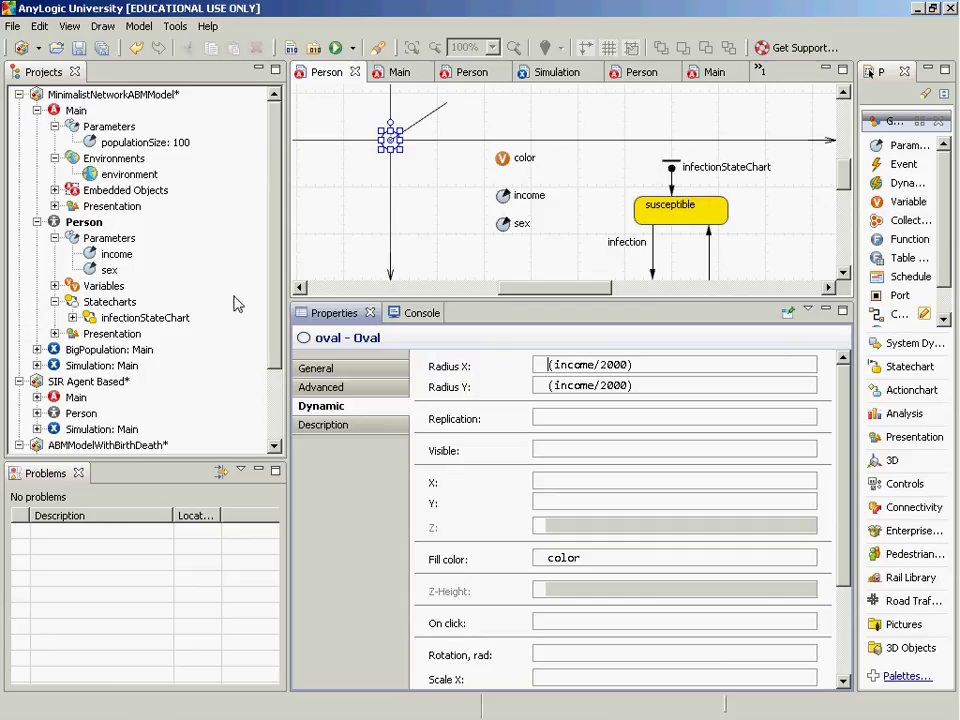
In Main, check the population's income expression uniform(10000,50000), dismiss the save error, and reopen Person
double_click(72, 111)
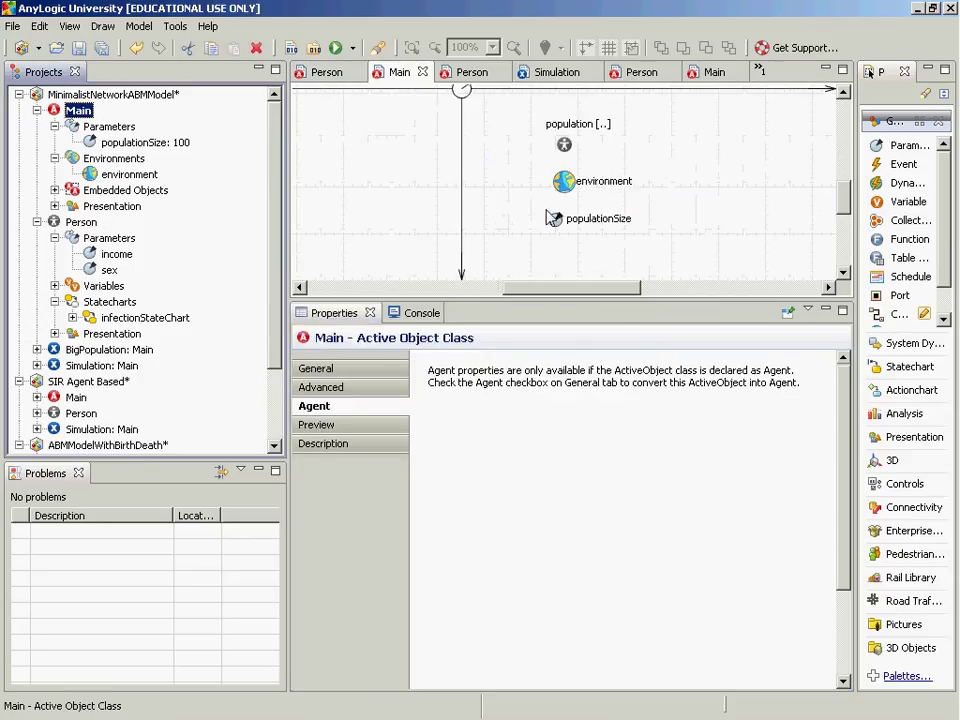
click(565, 147)
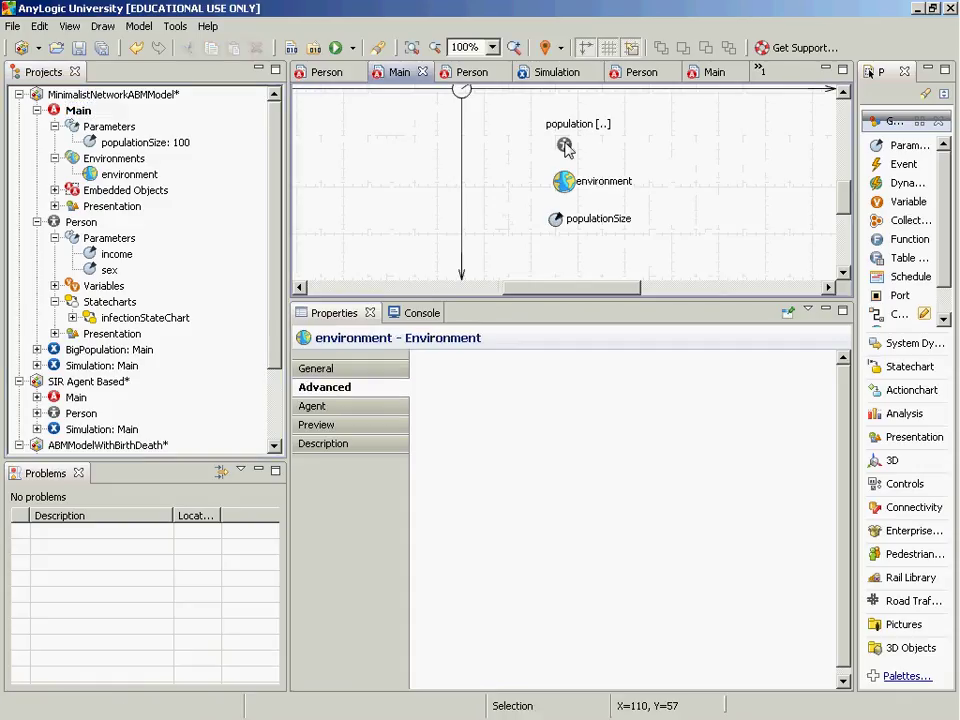
click(565, 147)
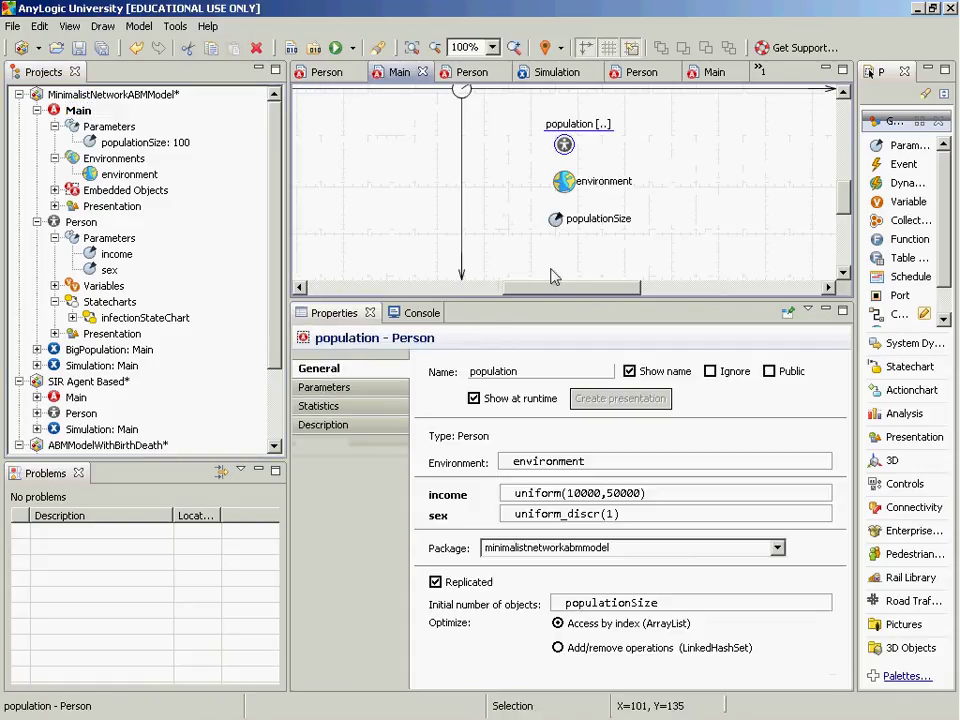
click(512, 487)
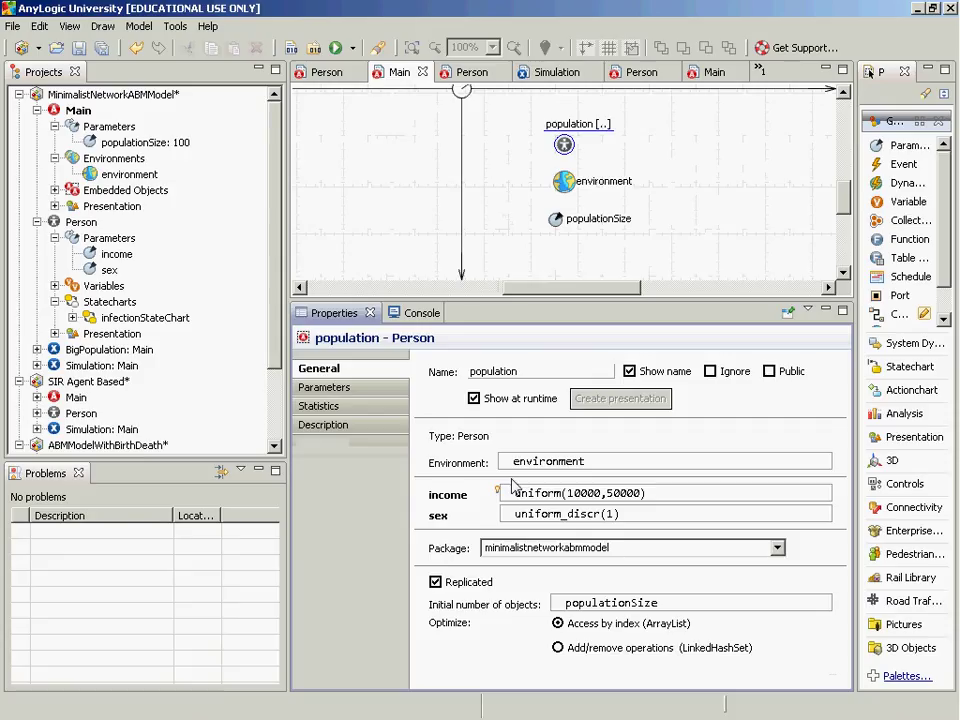
triple_click(512, 487)
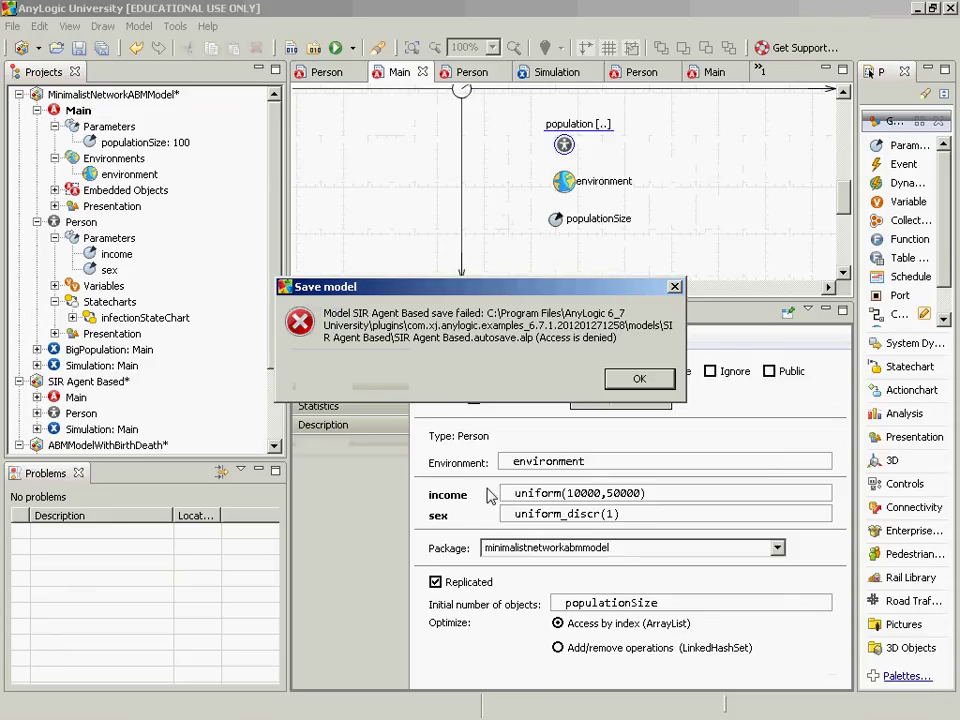
click(675, 288)
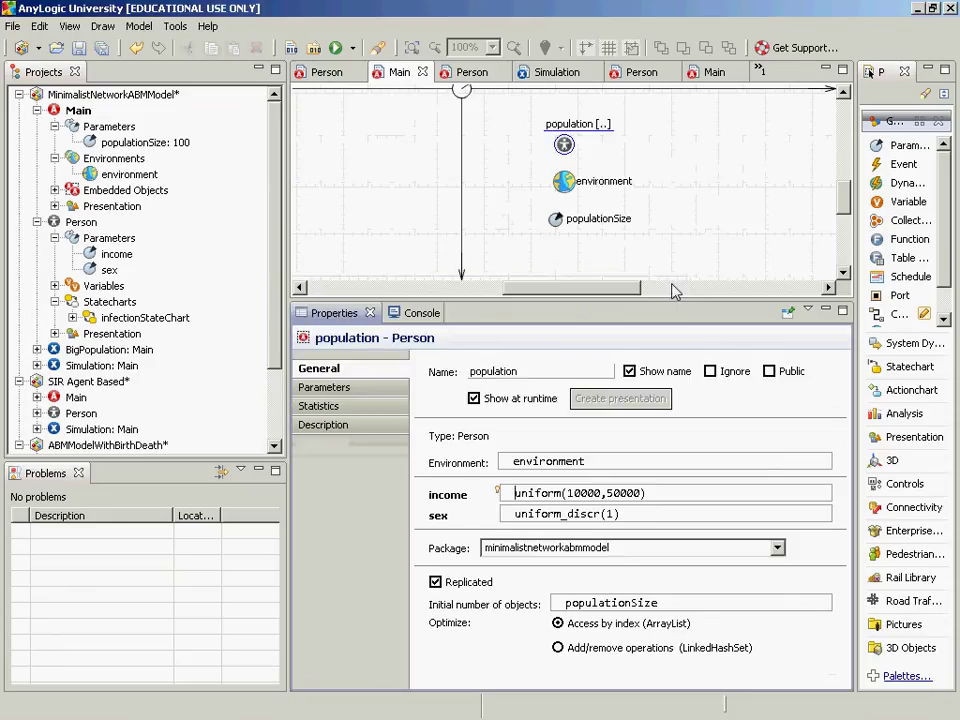
double_click(84, 222)
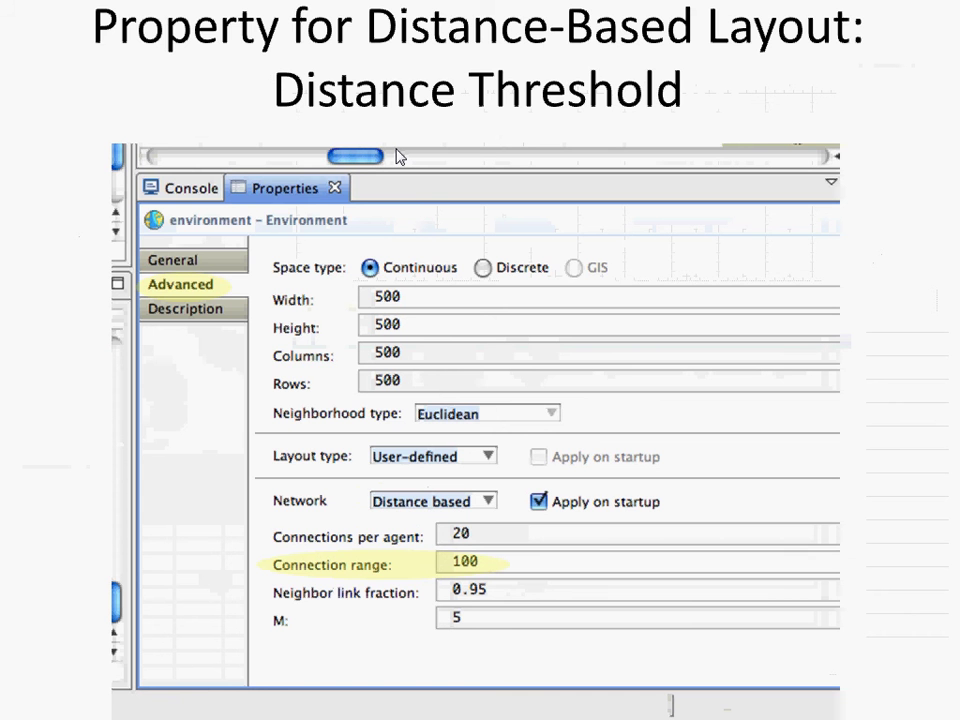
Advance to the 'Purely Local Connections: Ring Lattice' slide
key(Right)
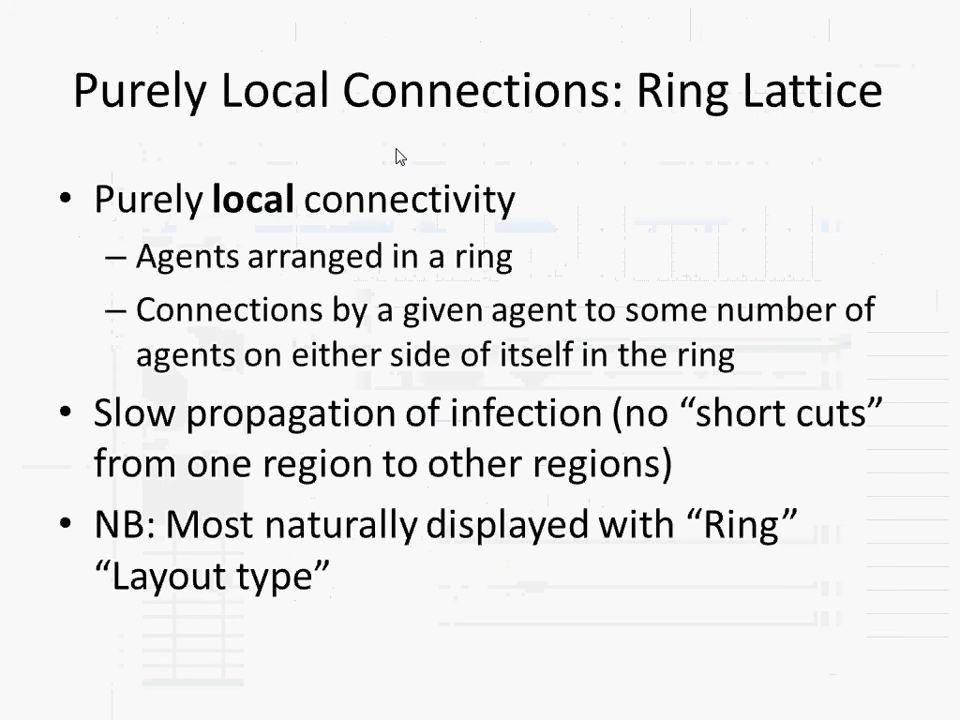
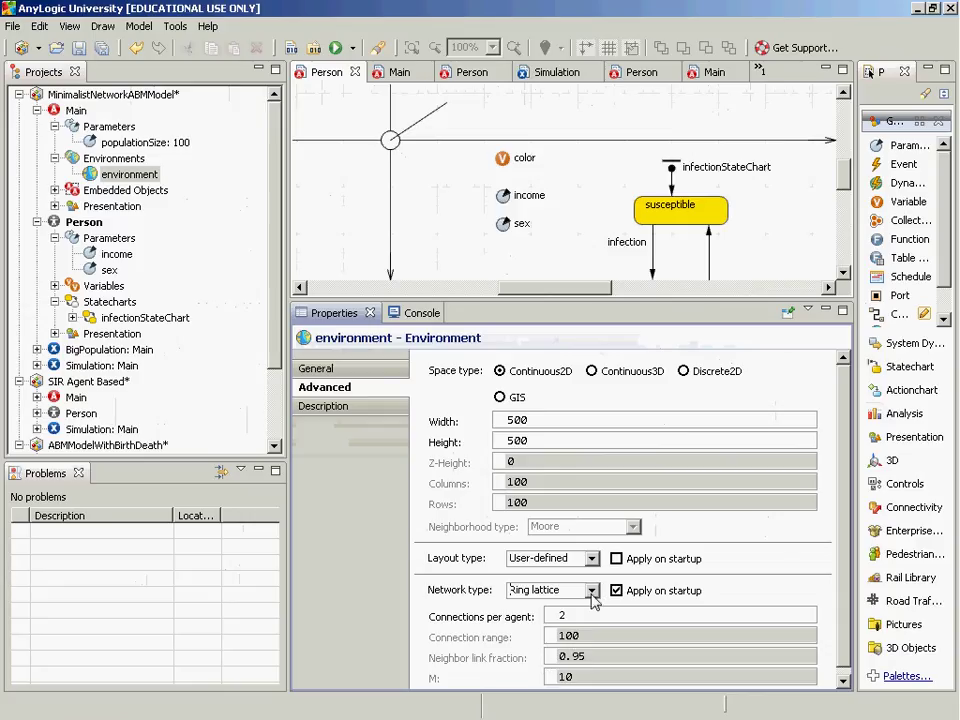
click(591, 592)
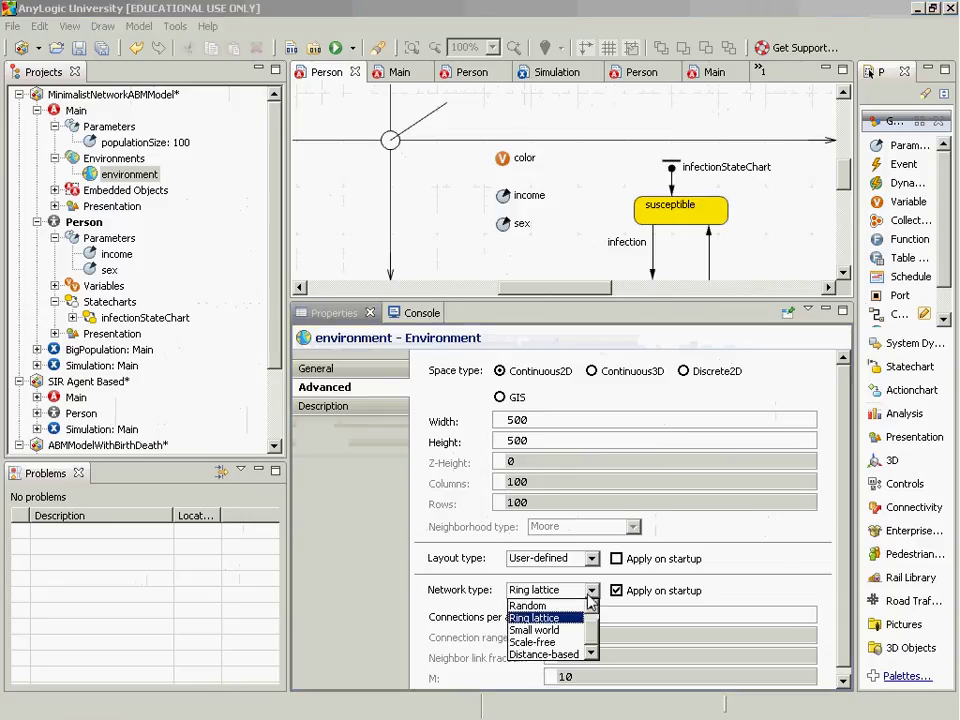
click(560, 654)
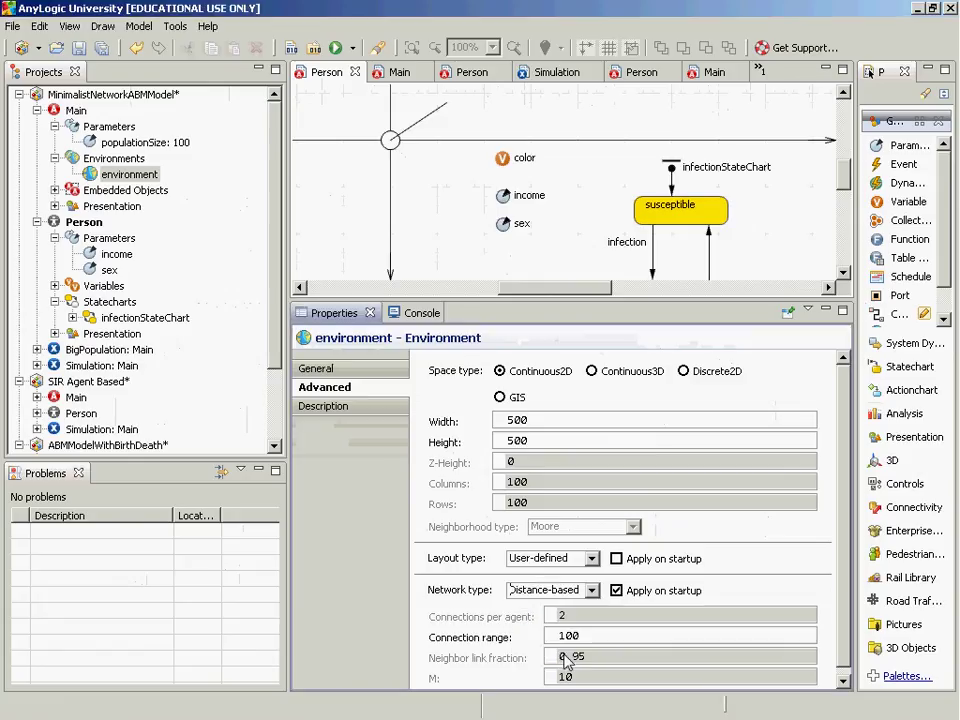
click(593, 591)
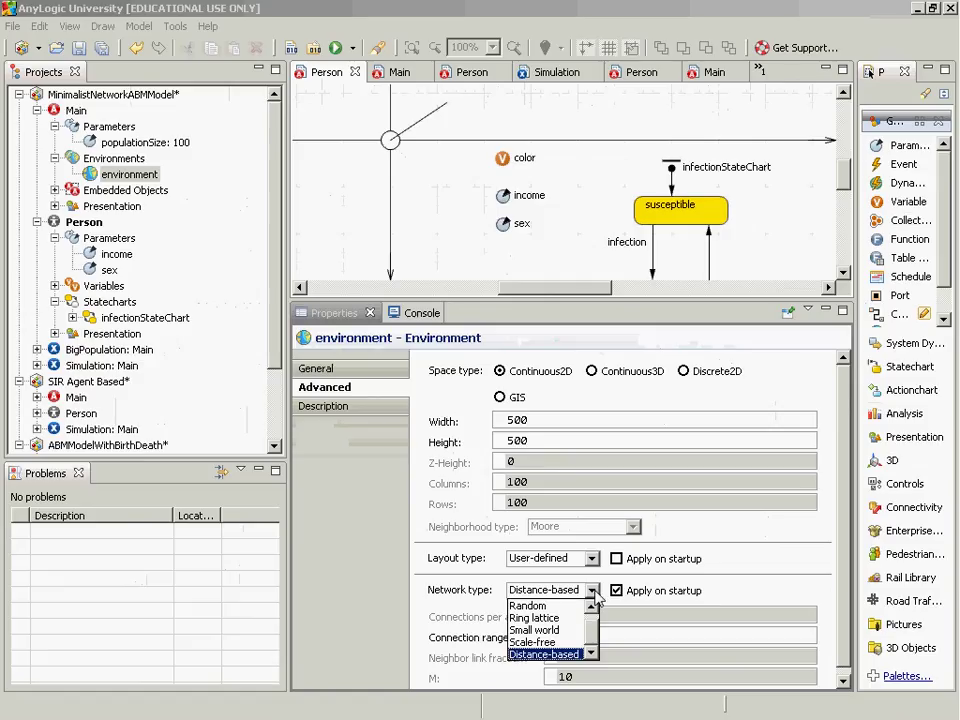
click(578, 618)
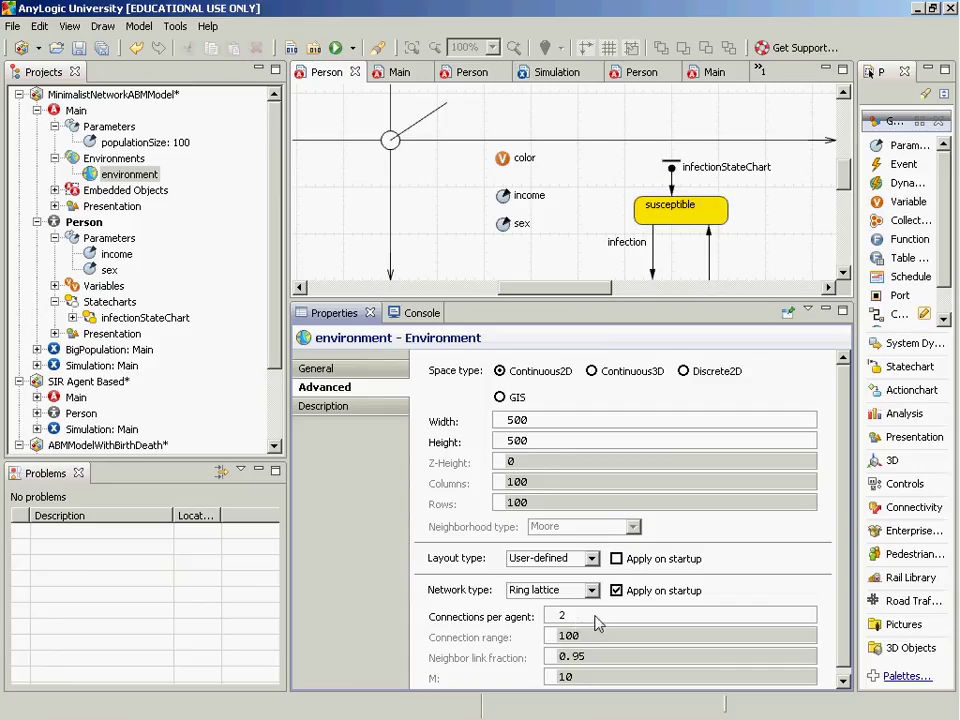
click(590, 592)
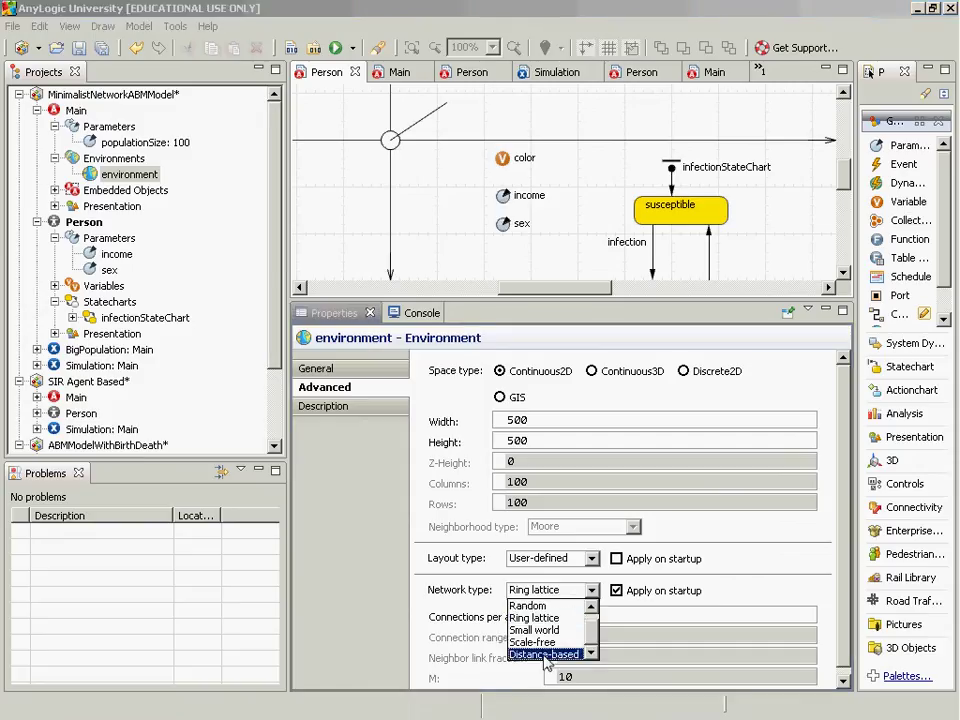
click(576, 655)
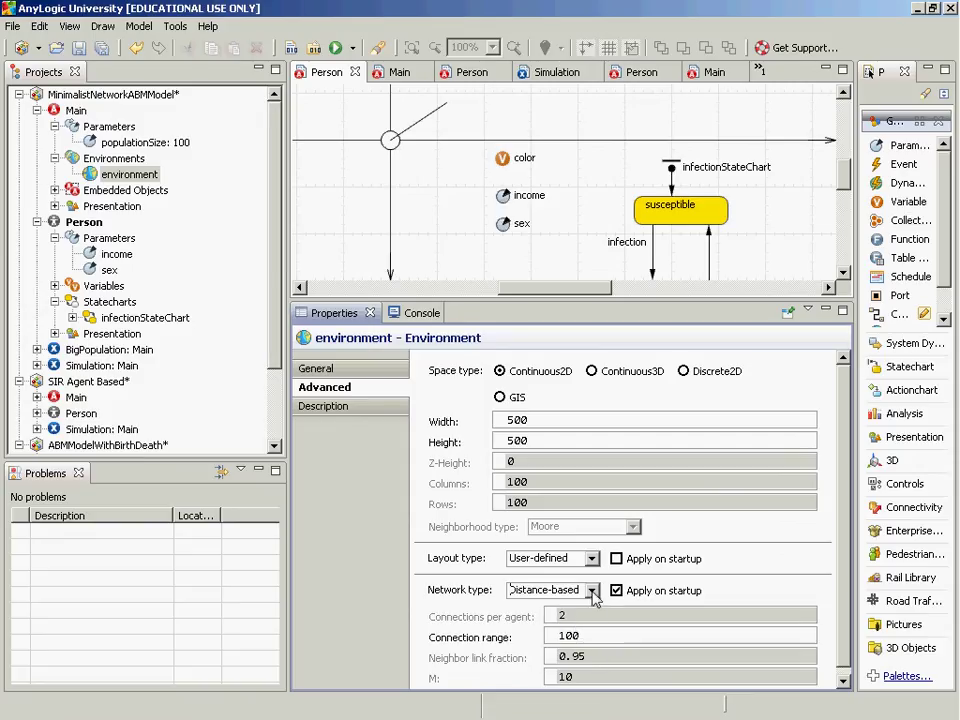
click(592, 591)
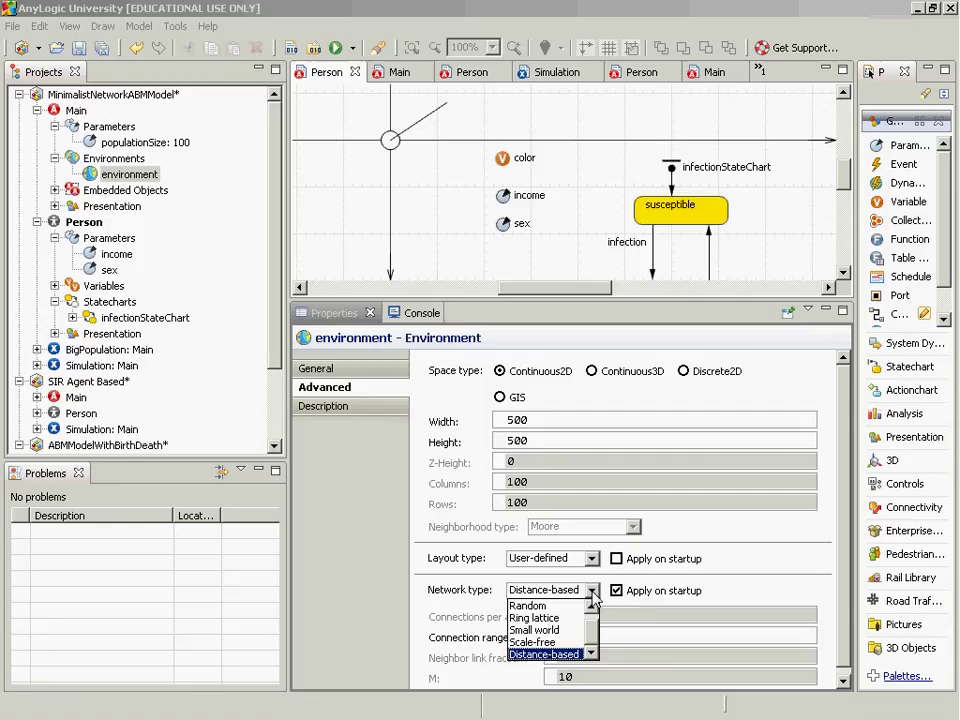
click(548, 620)
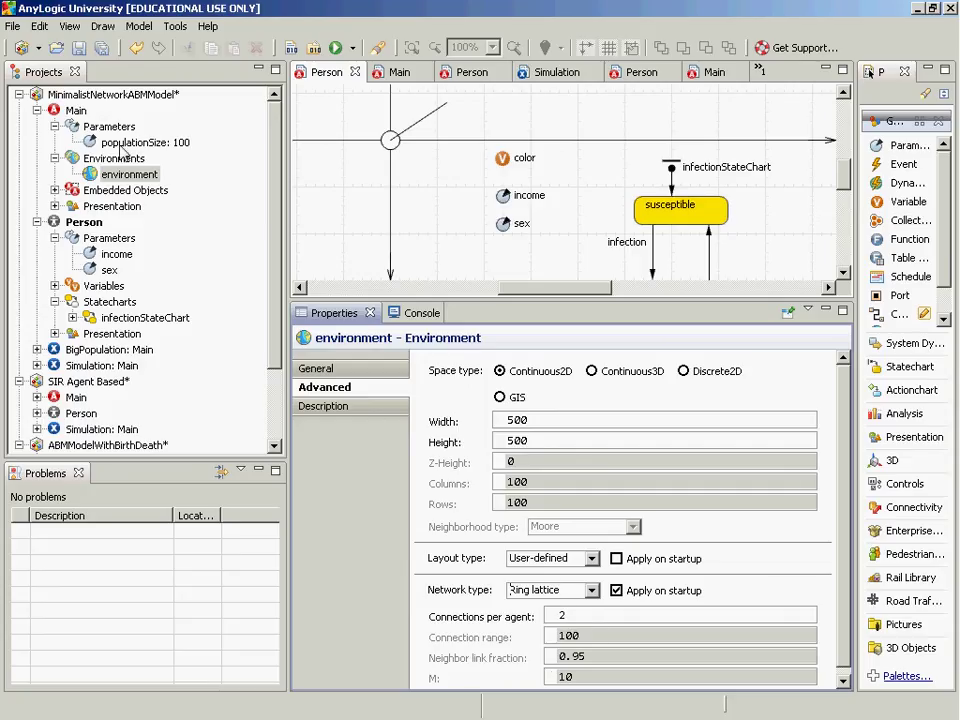
Run the Simulation: Main experiment in Main view, watch infections spread to about time 50.2, then close it
right_click(94, 366)
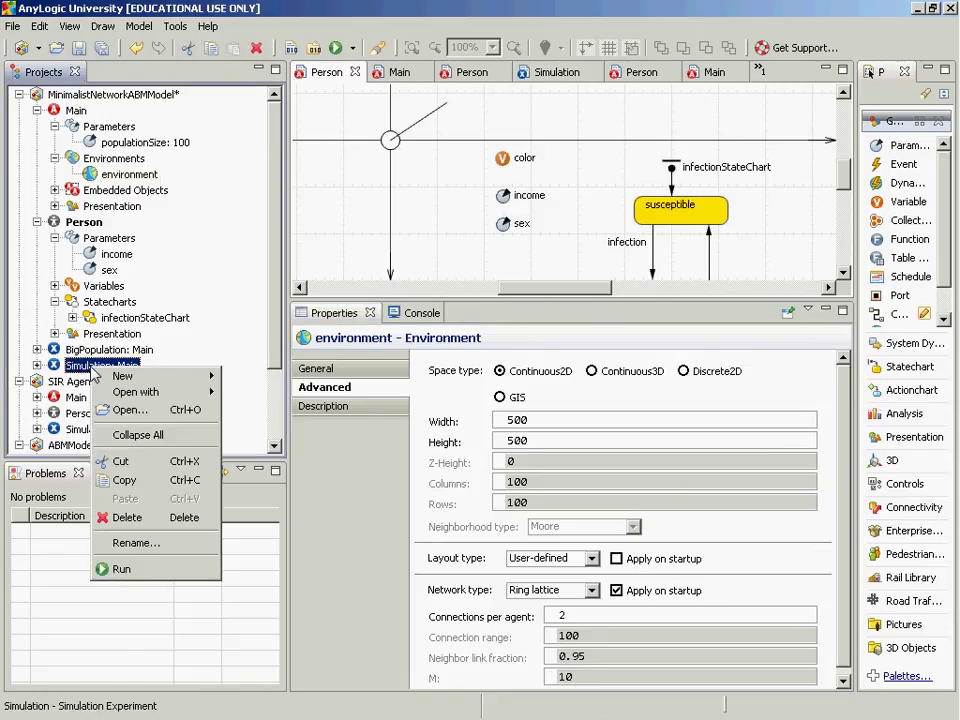
click(121, 569)
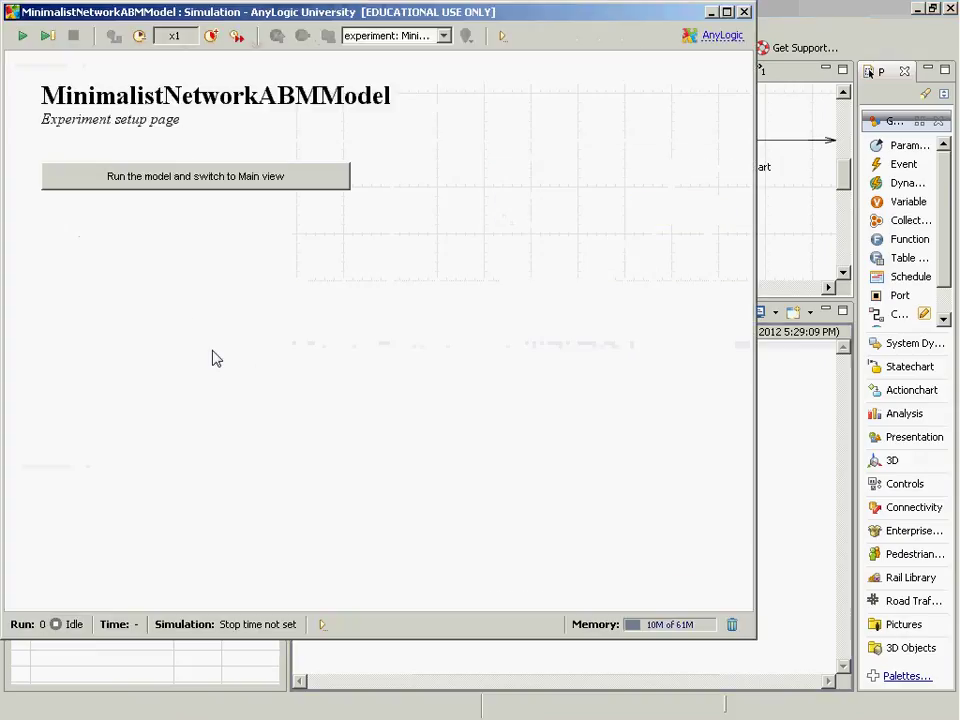
click(193, 178)
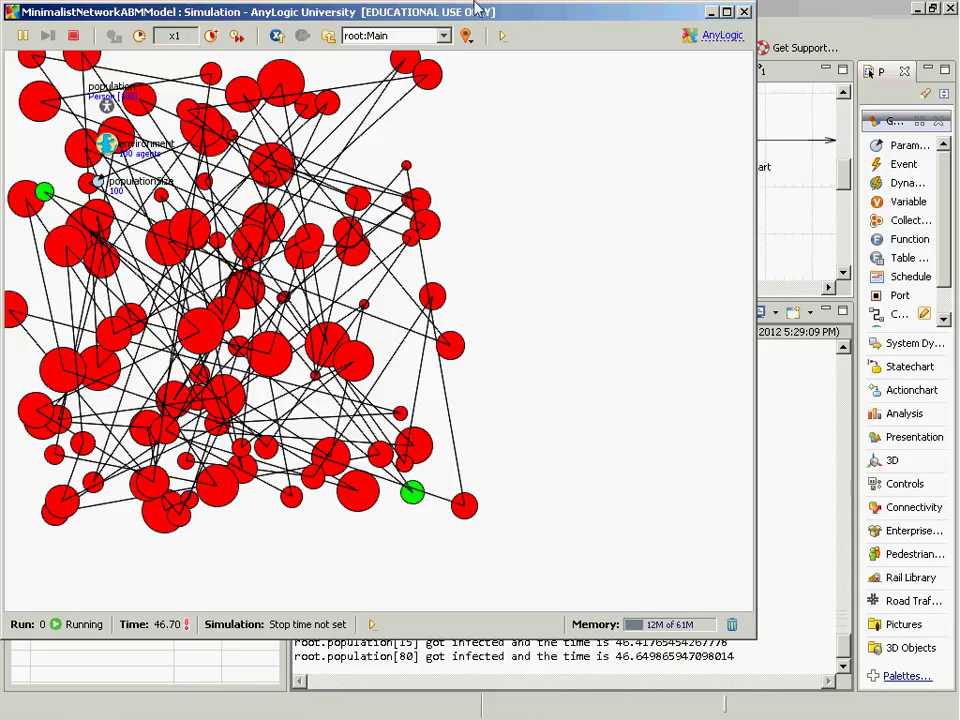
click(745, 13)
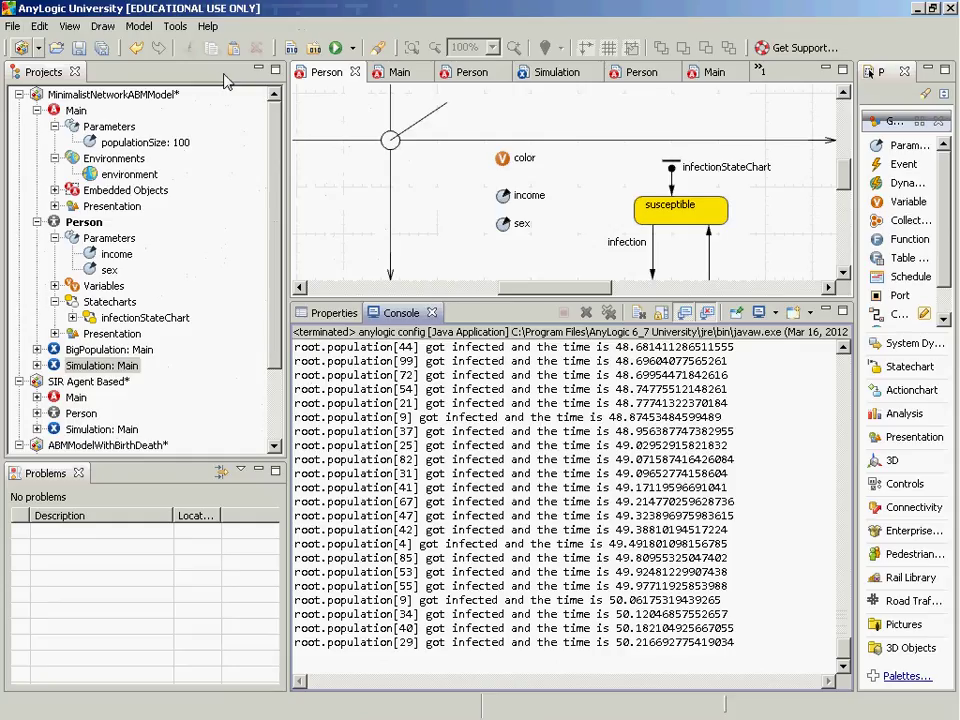
Rerun Simulation: Main in Main view, watching infections reach time 42.1 before closing the window
right_click(80, 368)
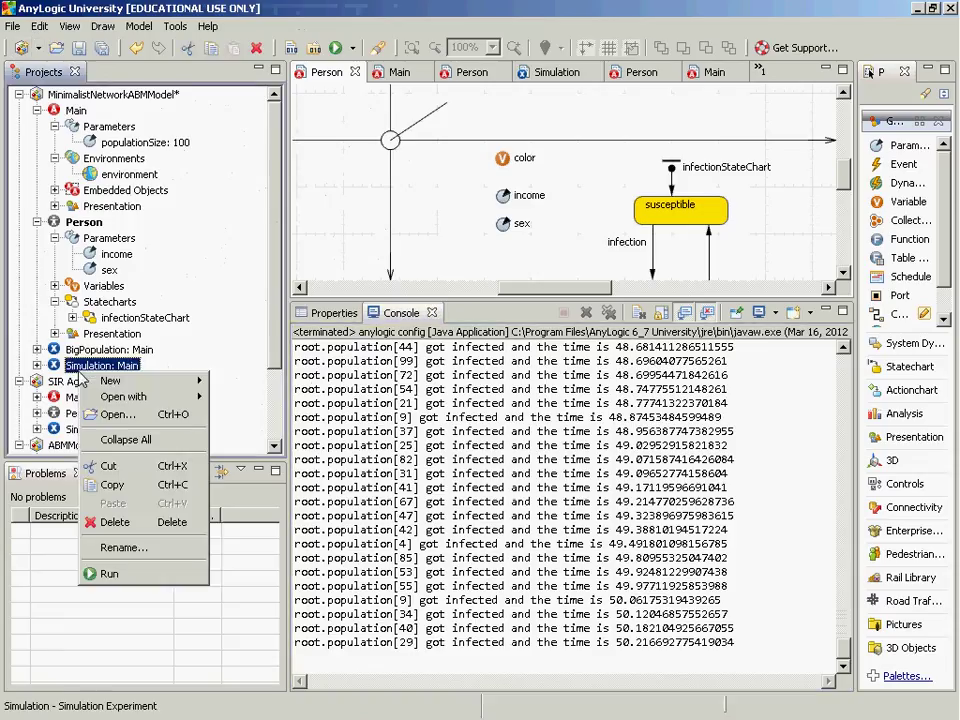
click(137, 575)
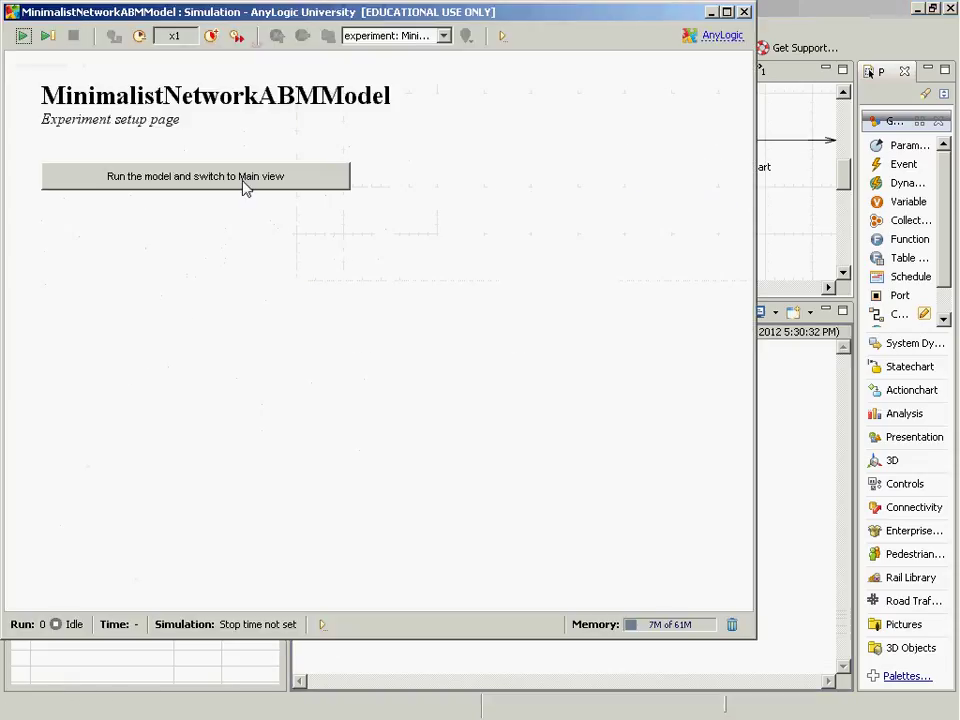
click(245, 186)
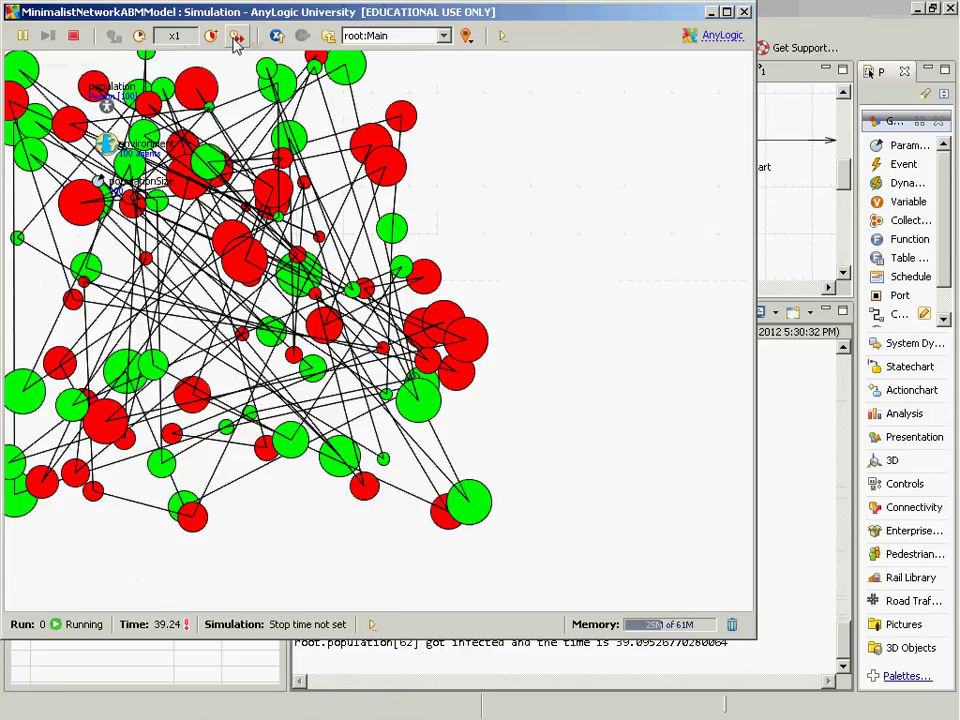
click(748, 15)
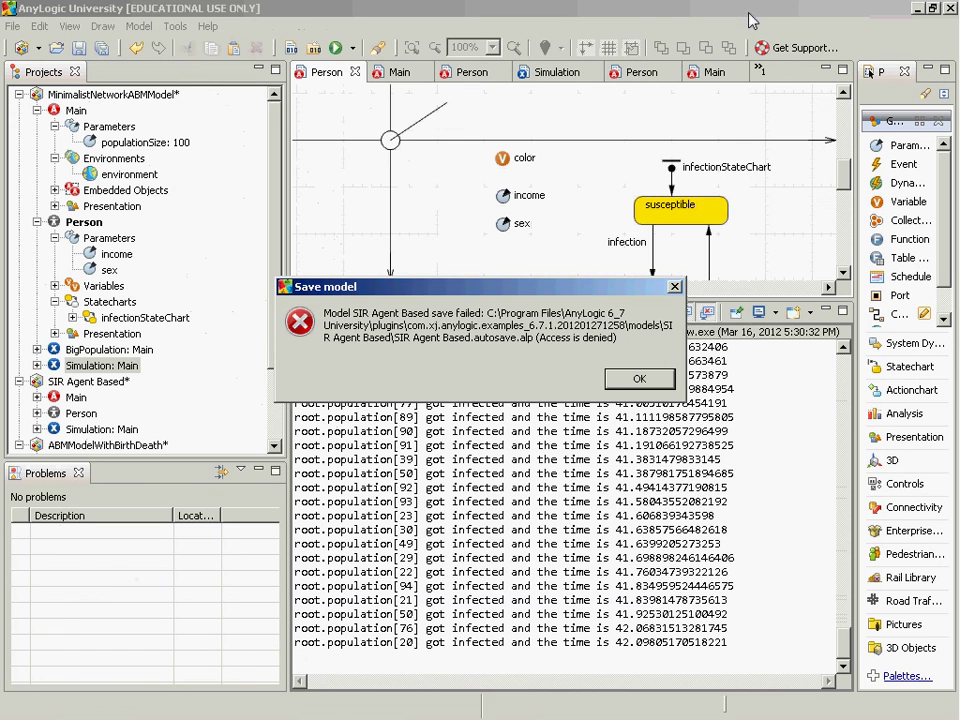
Dismiss the autosave error and show the environment's properties with its Ring lattice network
click(675, 287)
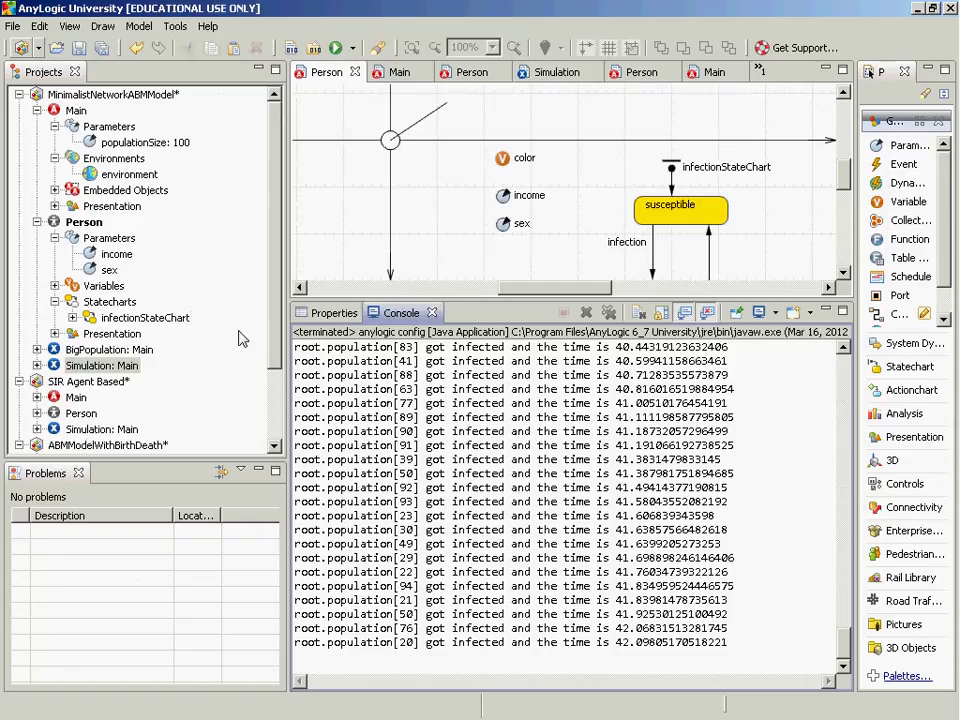
click(125, 174)
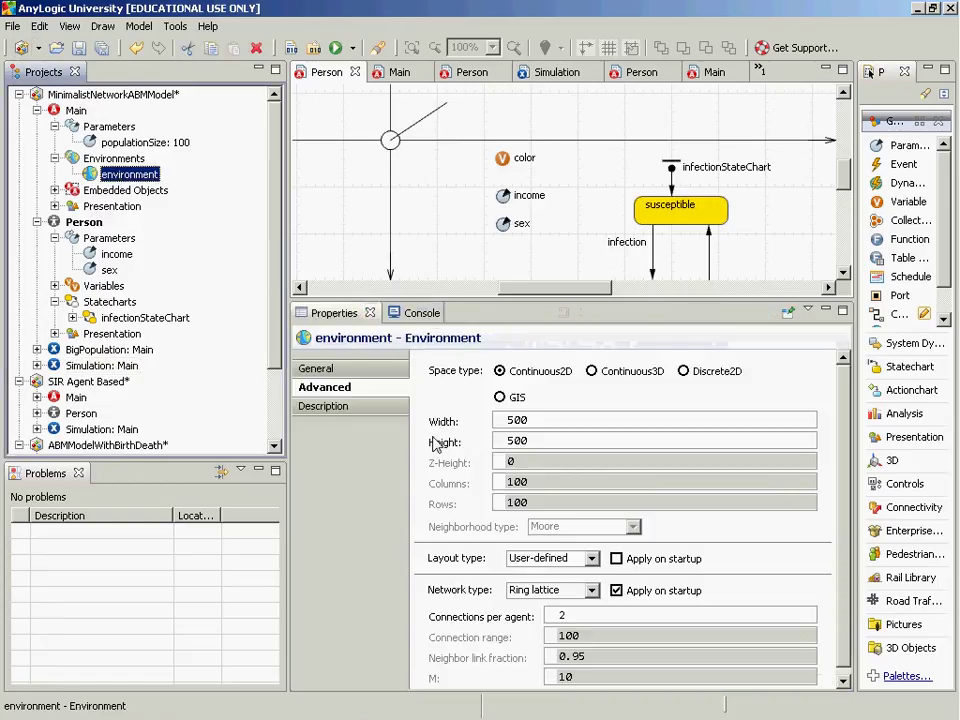
Set the environment's layout type to Ring, then launch the Simulation: Main experiment
click(591, 559)
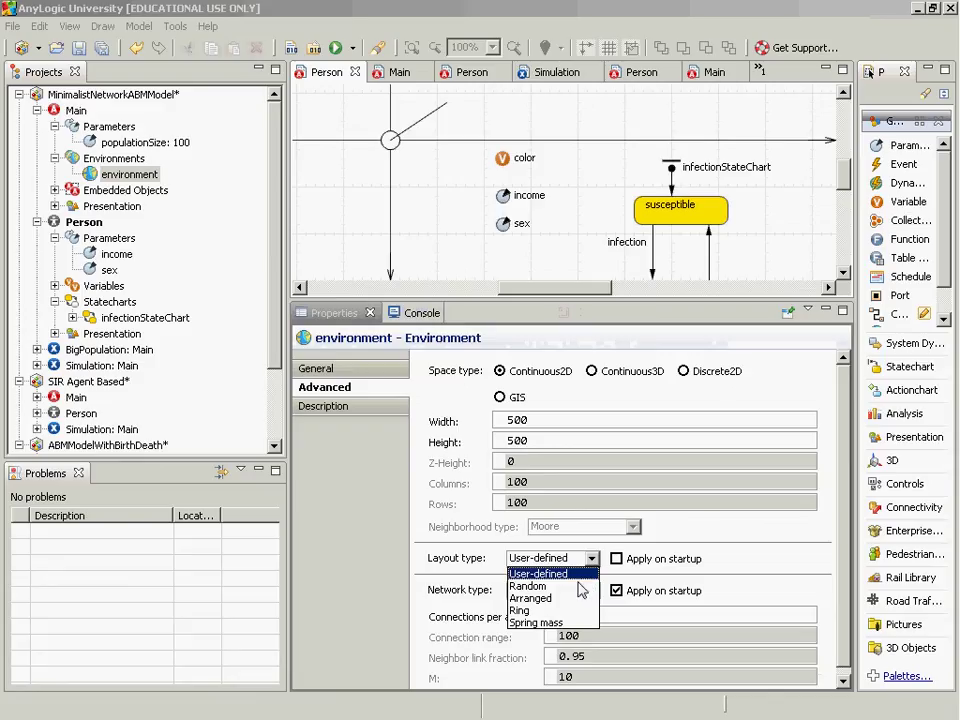
click(553, 612)
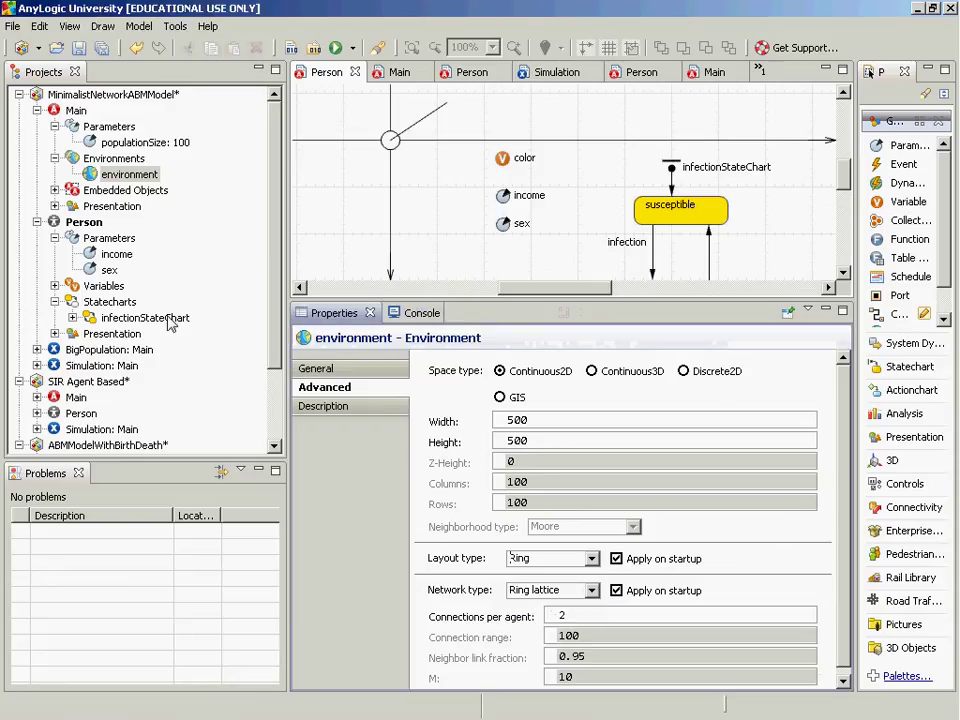
click(108, 367)
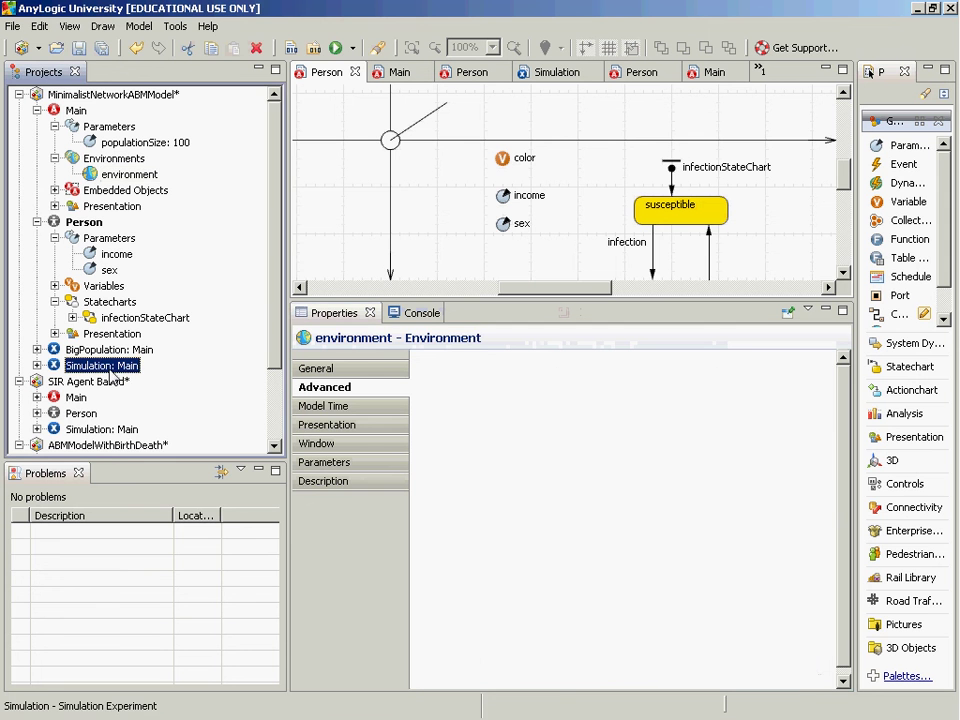
right_click(110, 370)
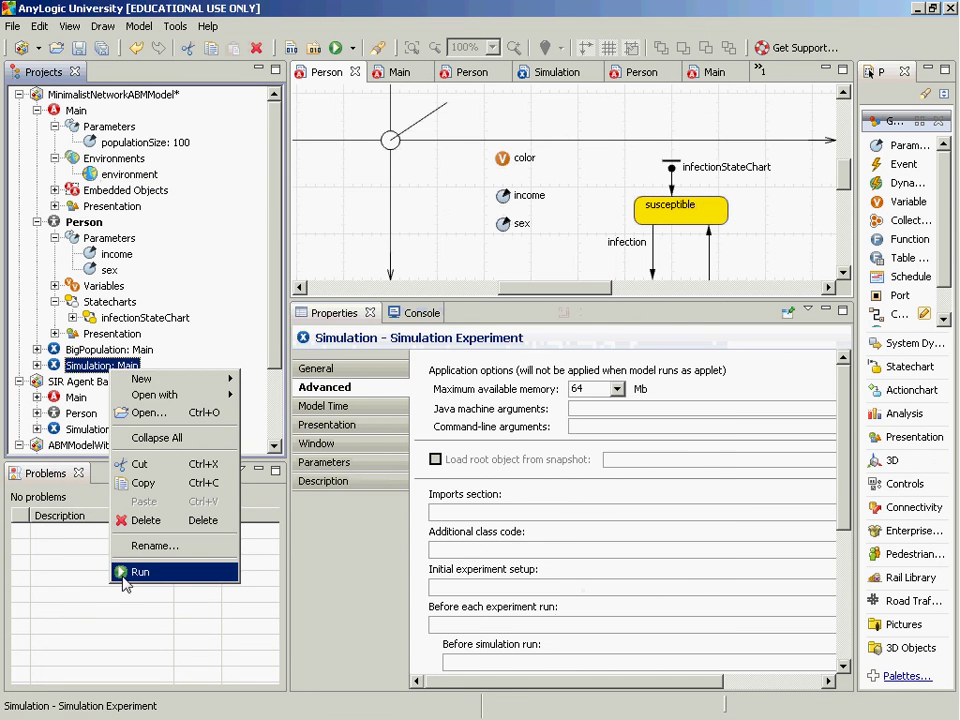
click(122, 573)
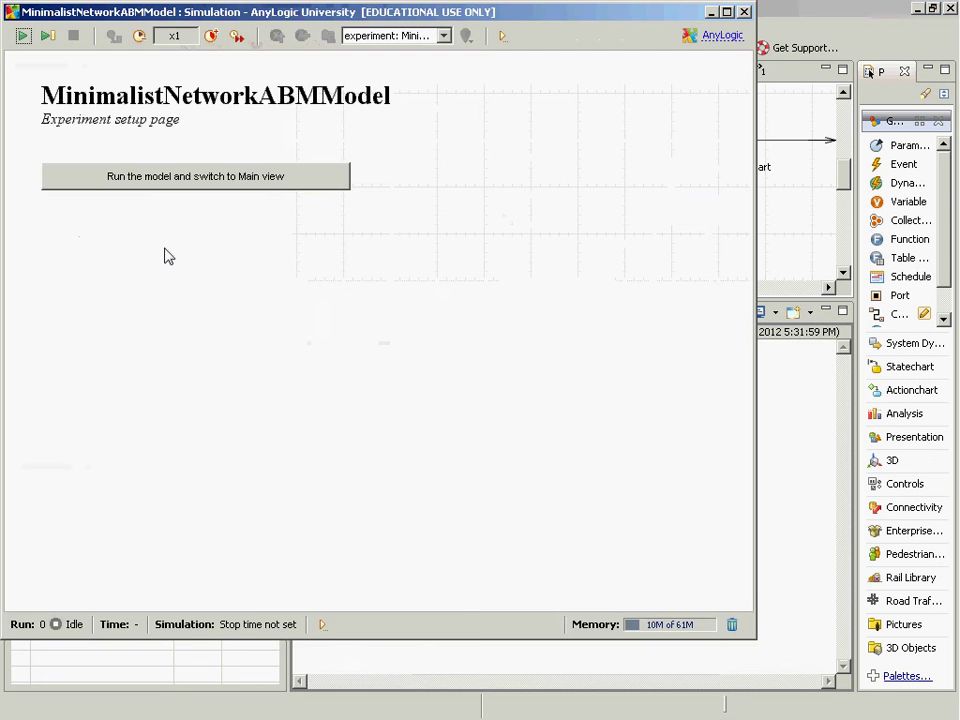
Run the ring-layout model to about time 93.5, close it, and advance to the Ring Lattice slide
click(171, 182)
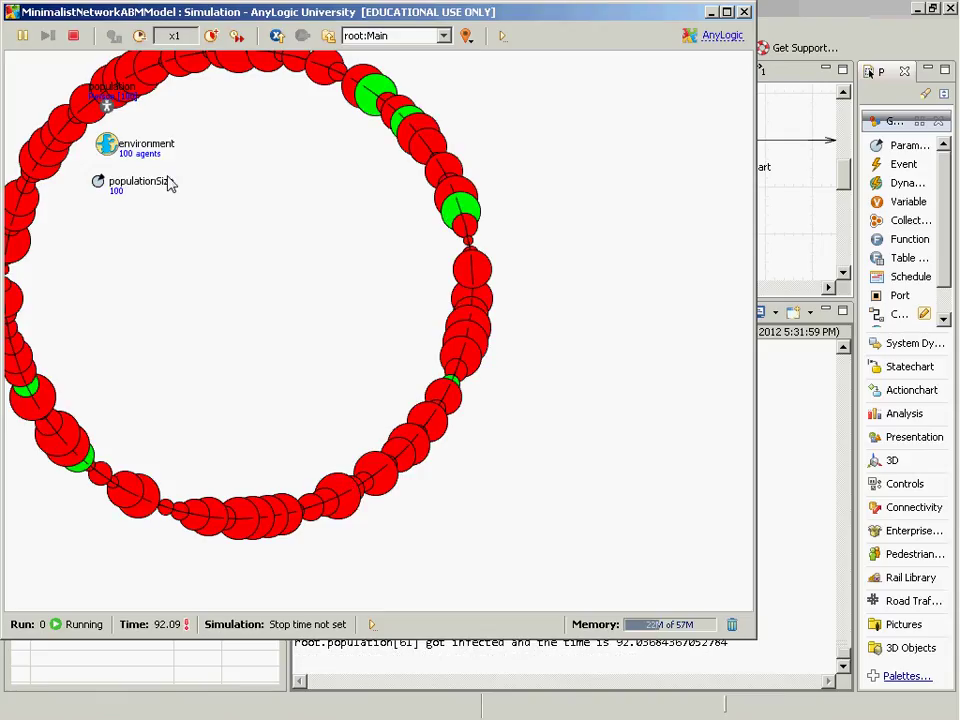
key(alt+F4)
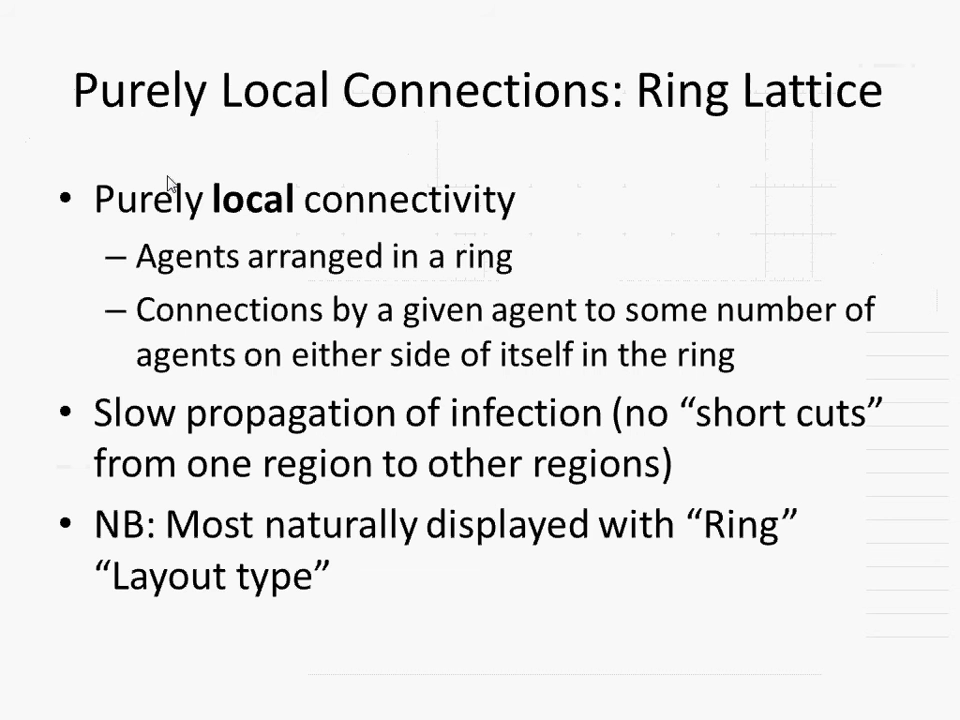
click(170, 185)
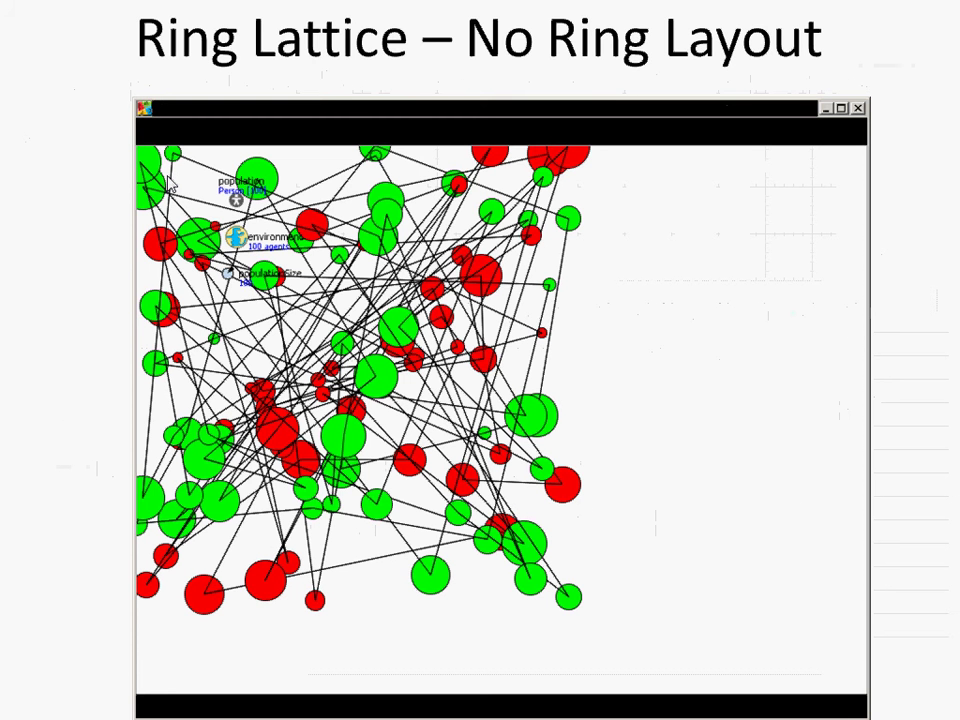
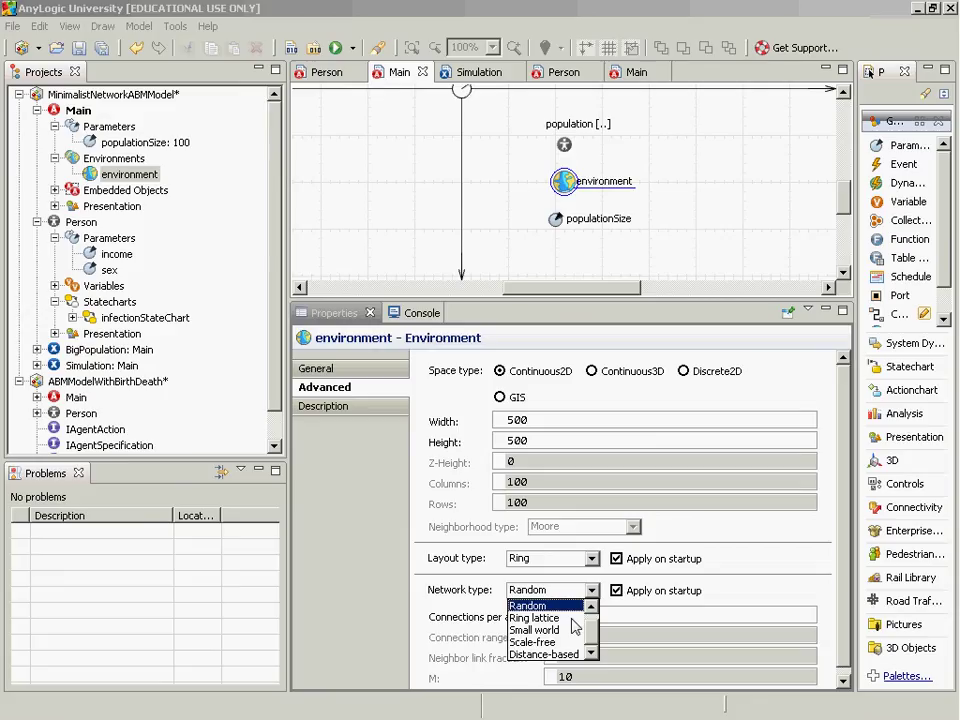
Switch the environment network to Ring lattice and change connections per agent from 2 to 4
click(573, 619)
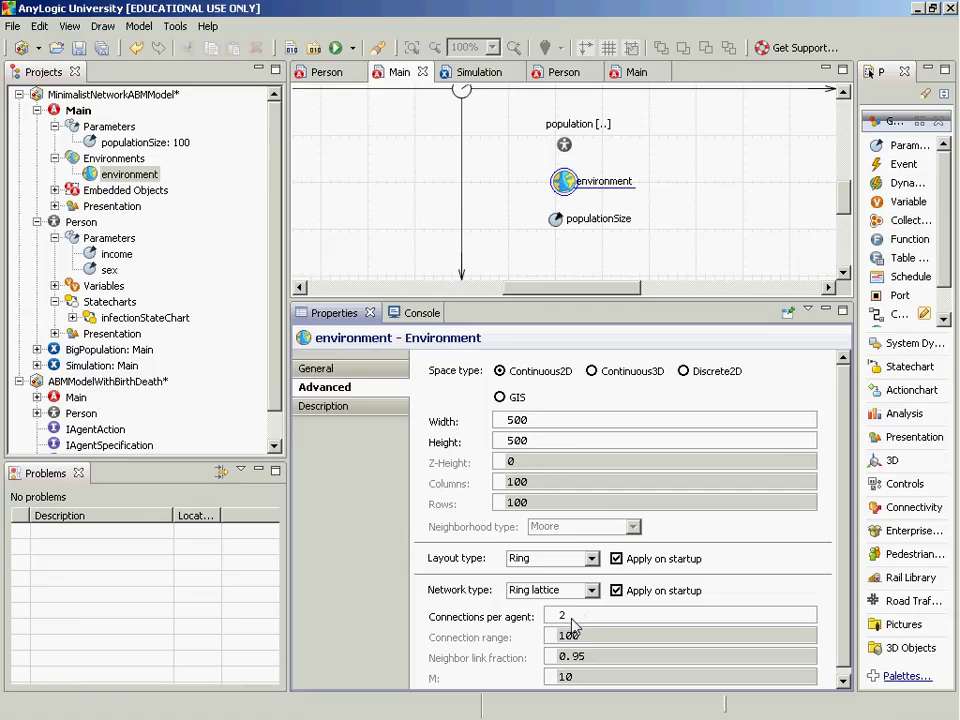
click(572, 619)
key(BackSpace)
text(4)
Run the Simulation: Main experiment in the Main view until infection reaches about time 28, then close it
right_click(108, 366)
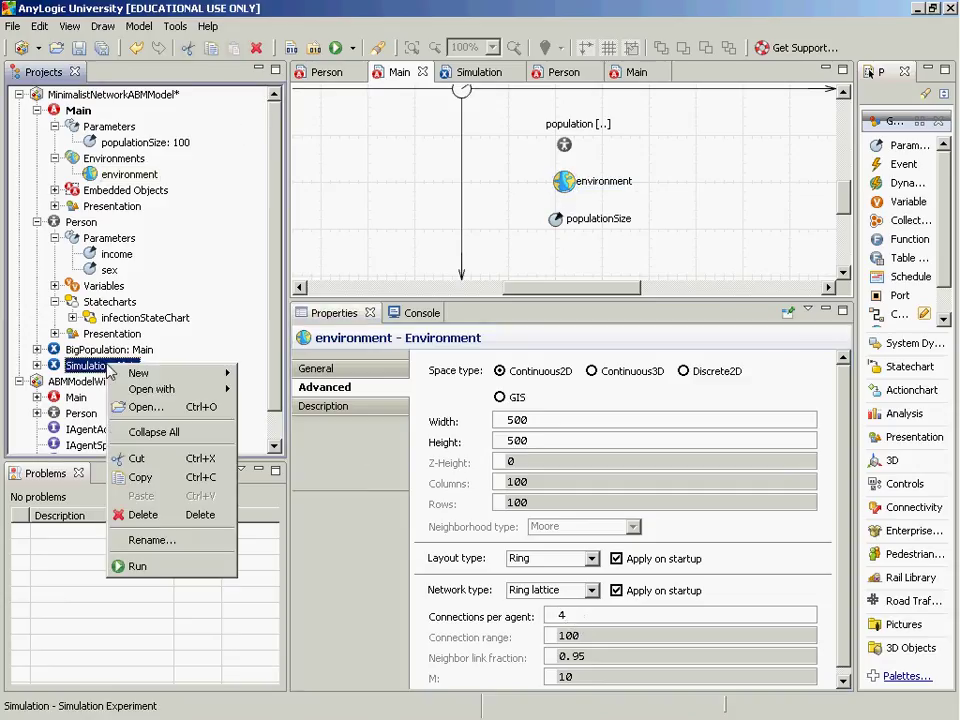
click(124, 566)
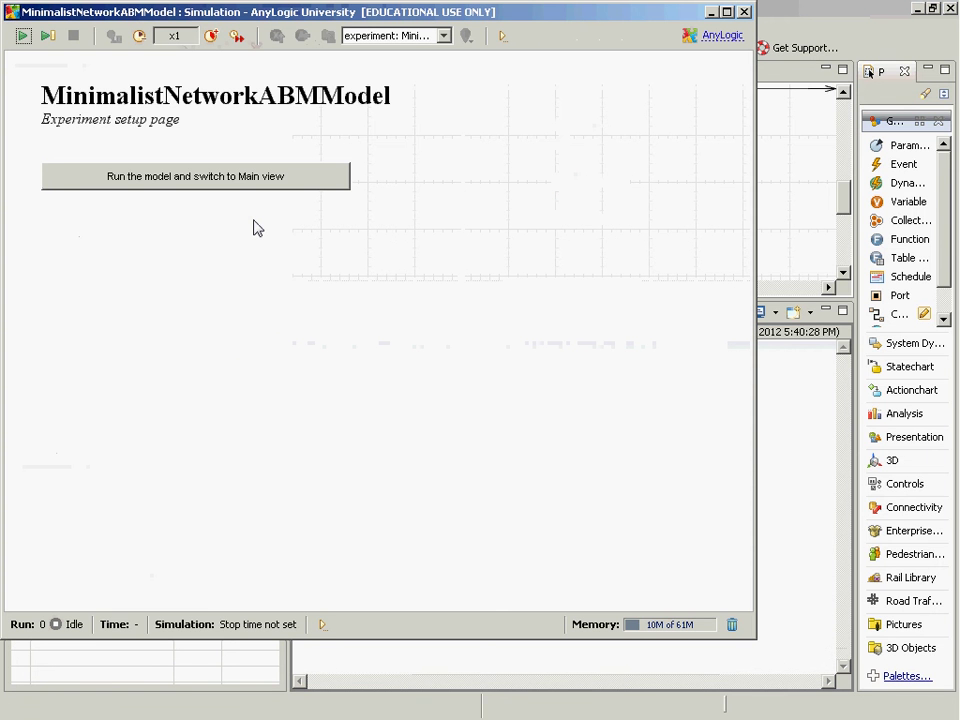
click(262, 183)
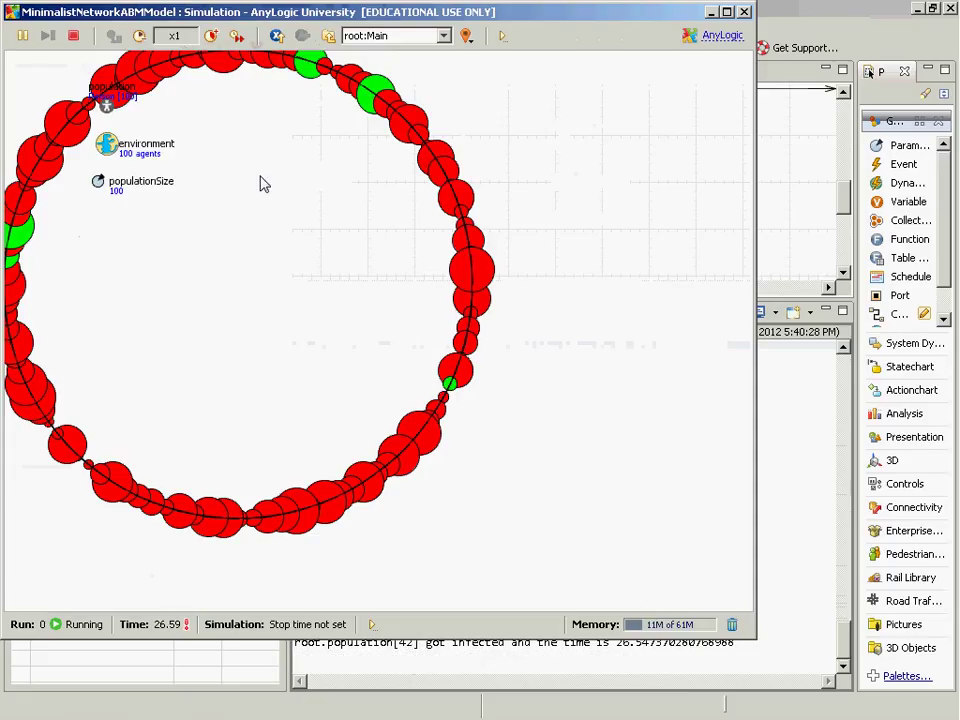
key(alt+Tab)
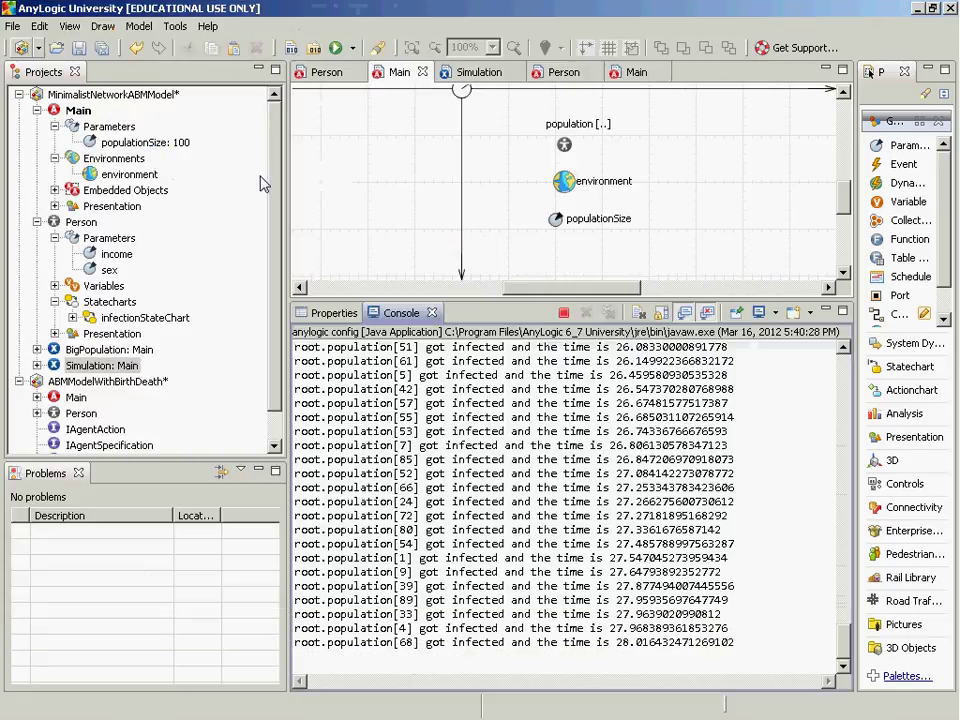
Select the environment on the Main canvas and change its network type to Random, keeping 4 connections
click(566, 195)
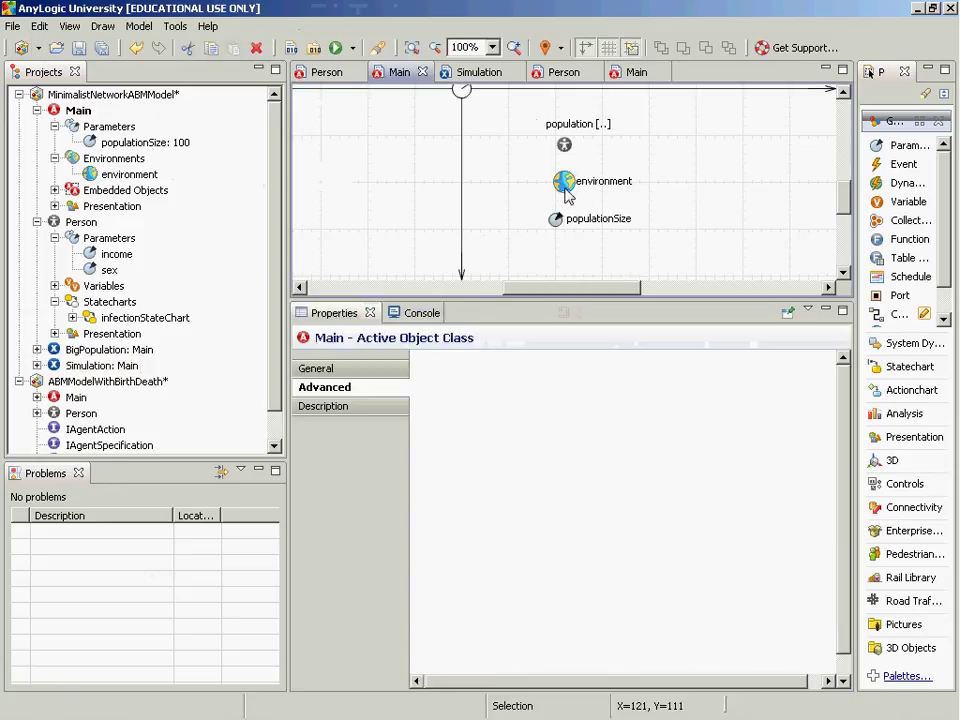
click(564, 185)
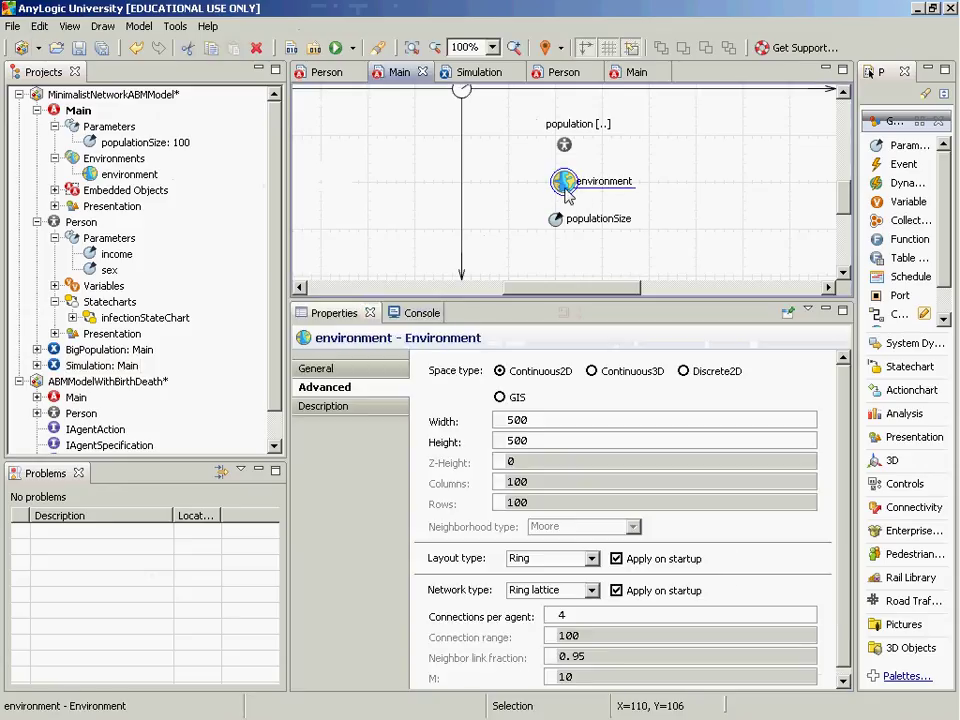
click(592, 592)
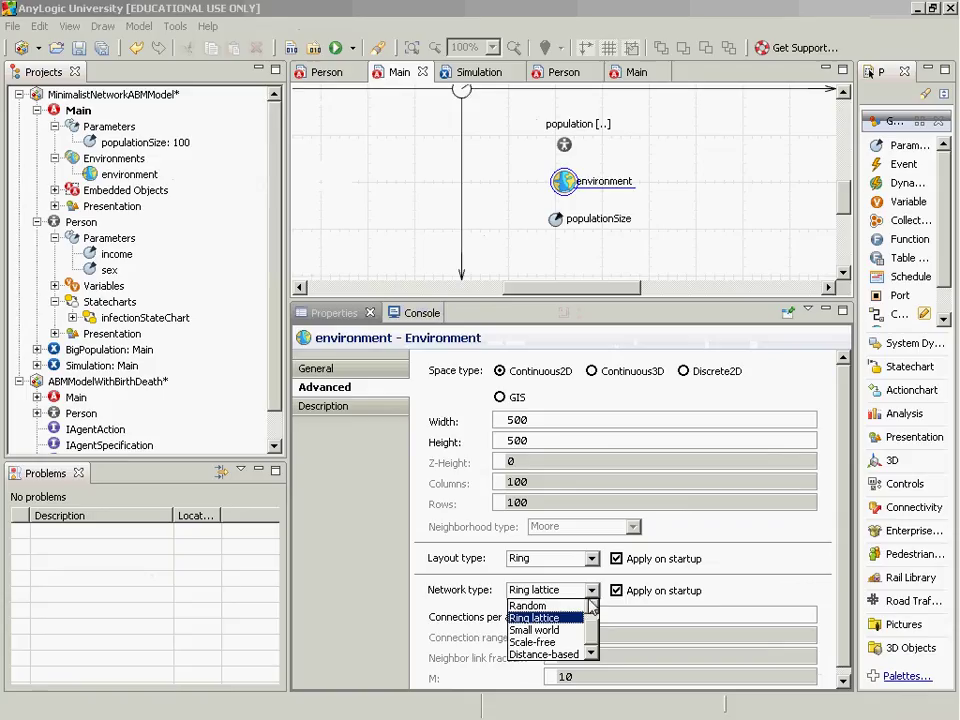
click(530, 605)
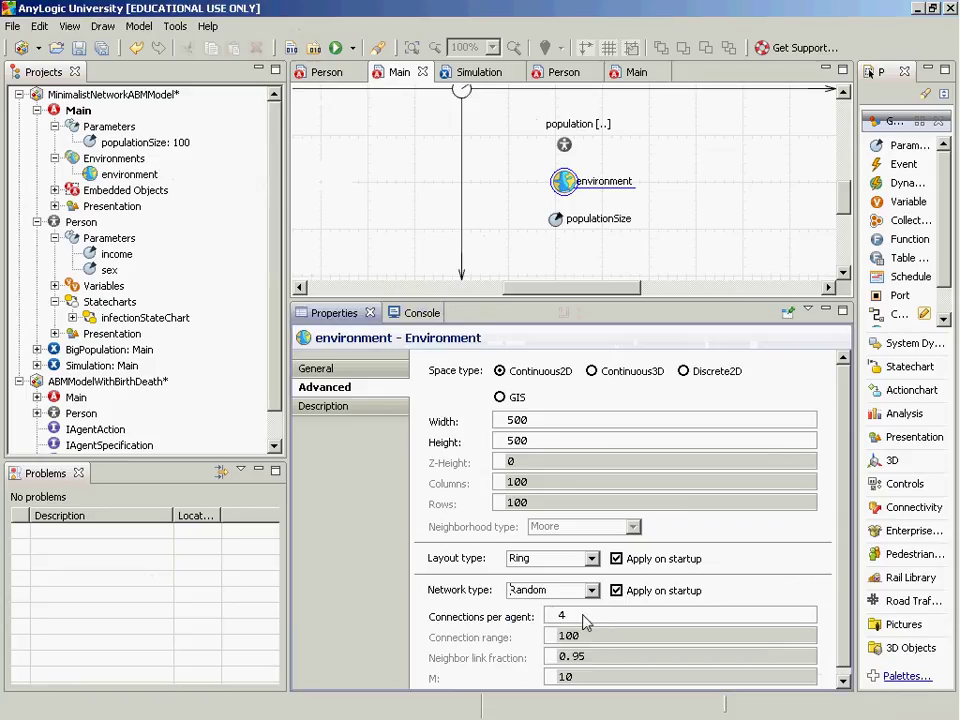
double_click(548, 615)
scroll(842, 536, down, 1)
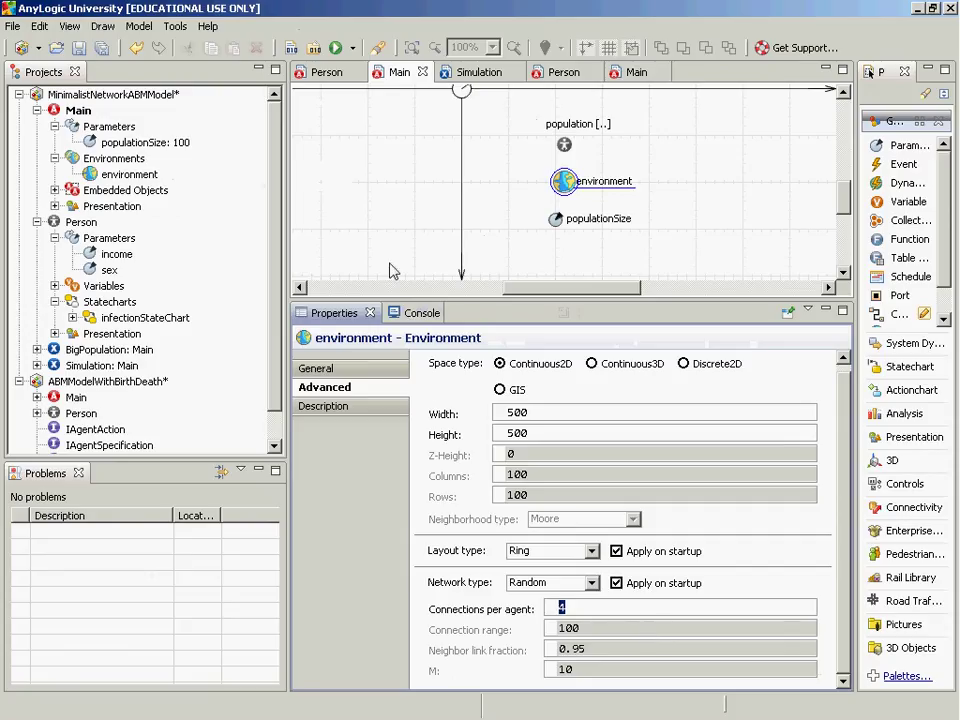
Launch MinimalistNetworkABMModel / Simulation from the Run list, restart it once, then stop and close at time 30.9
click(352, 48)
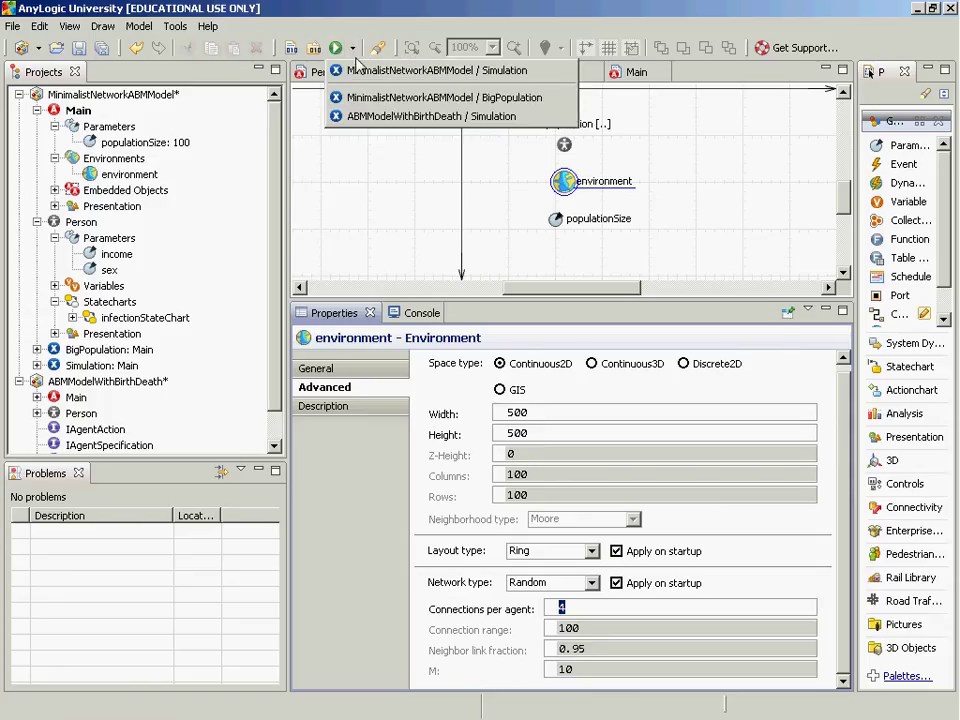
click(358, 72)
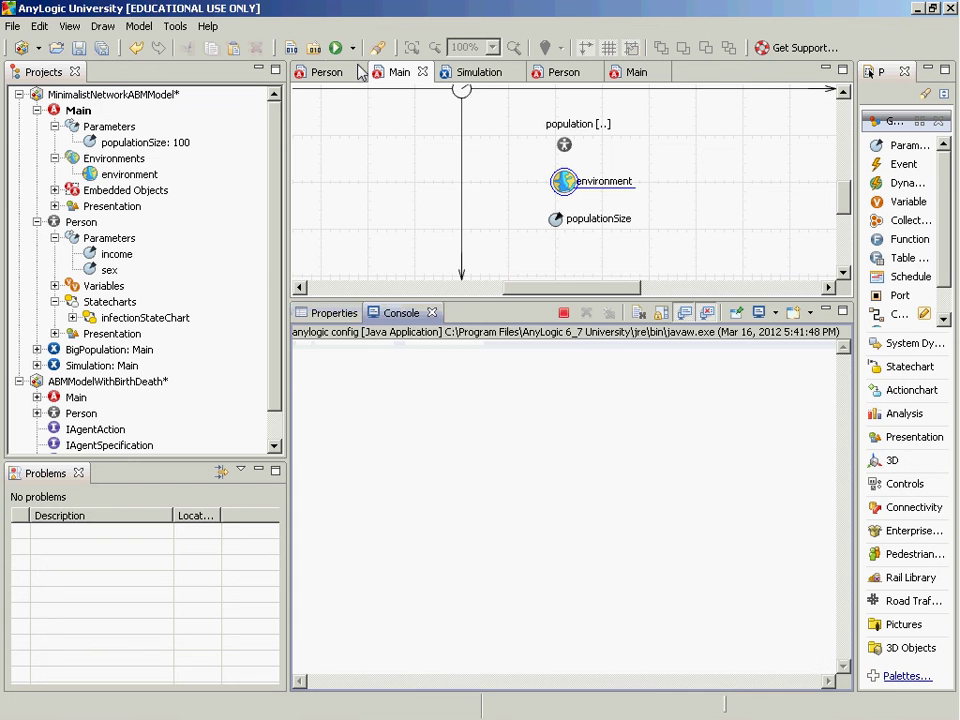
click(277, 187)
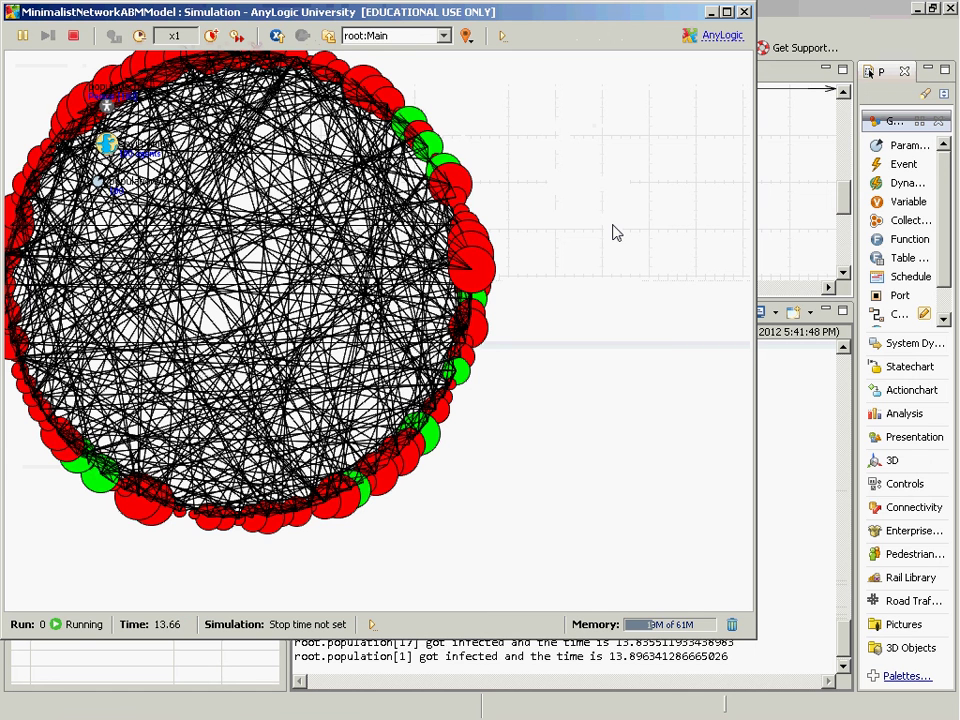
click(73, 35)
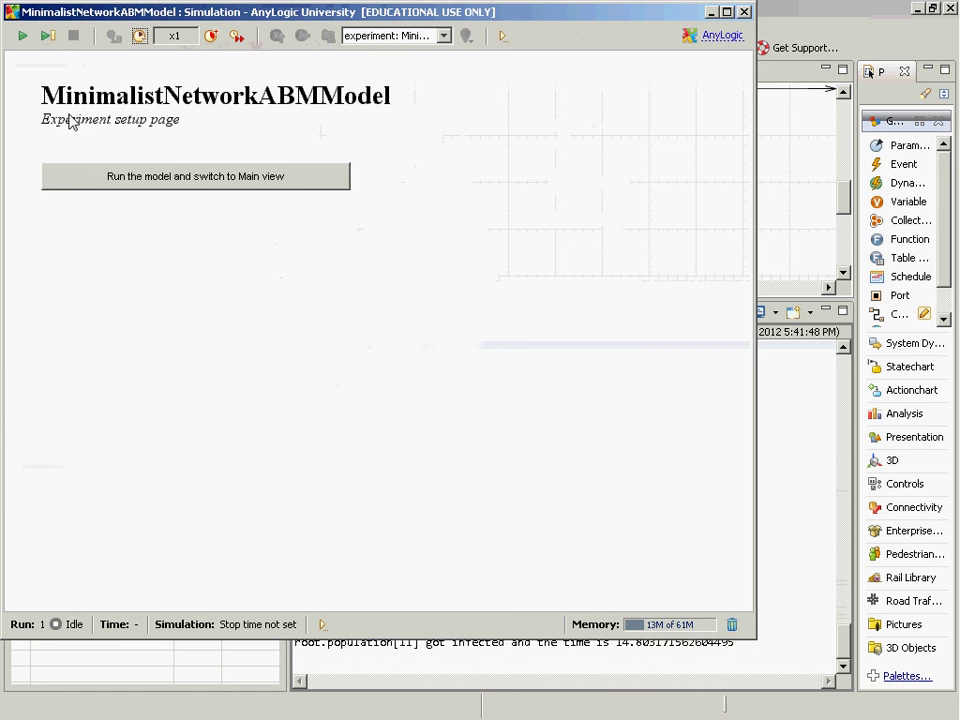
click(94, 186)
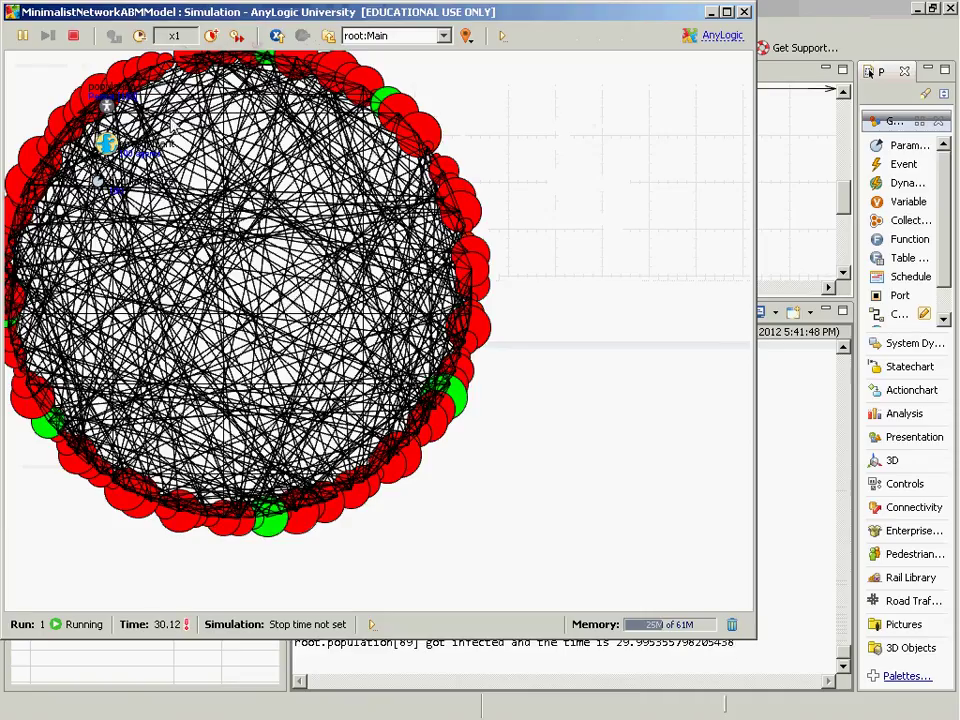
click(73, 36)
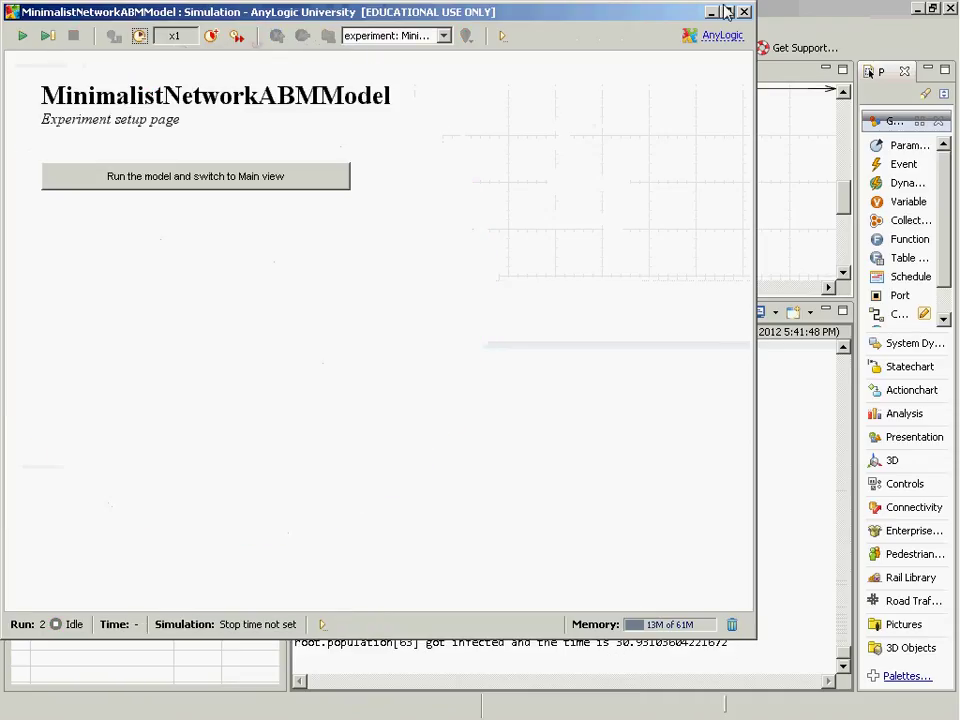
click(744, 12)
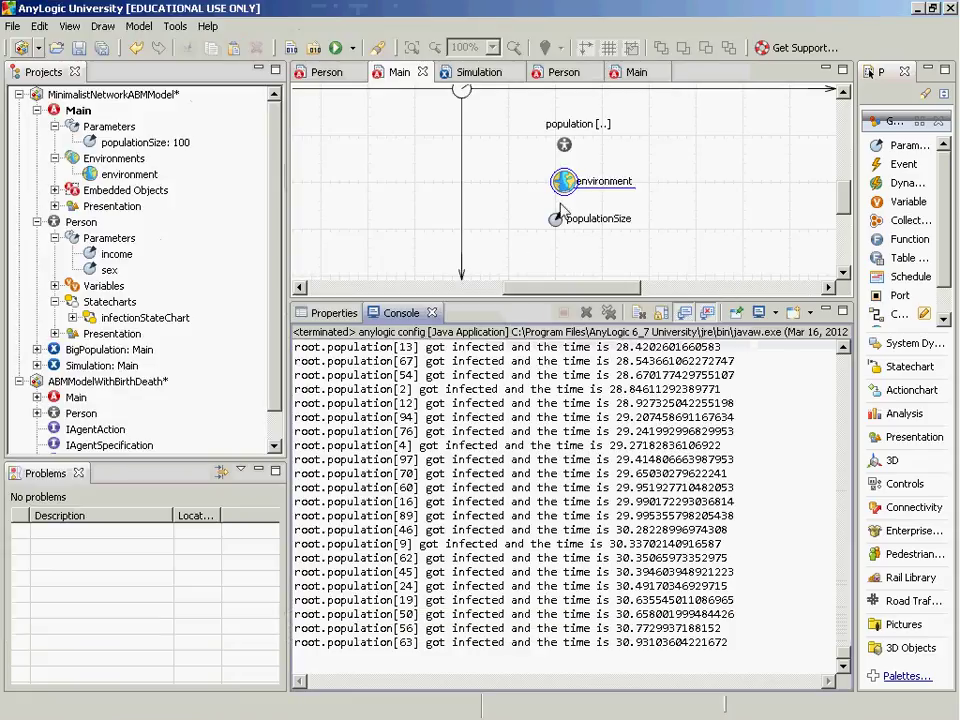
Select the environment on the Main diagram and switch its network type back to Ring lattice
click(561, 193)
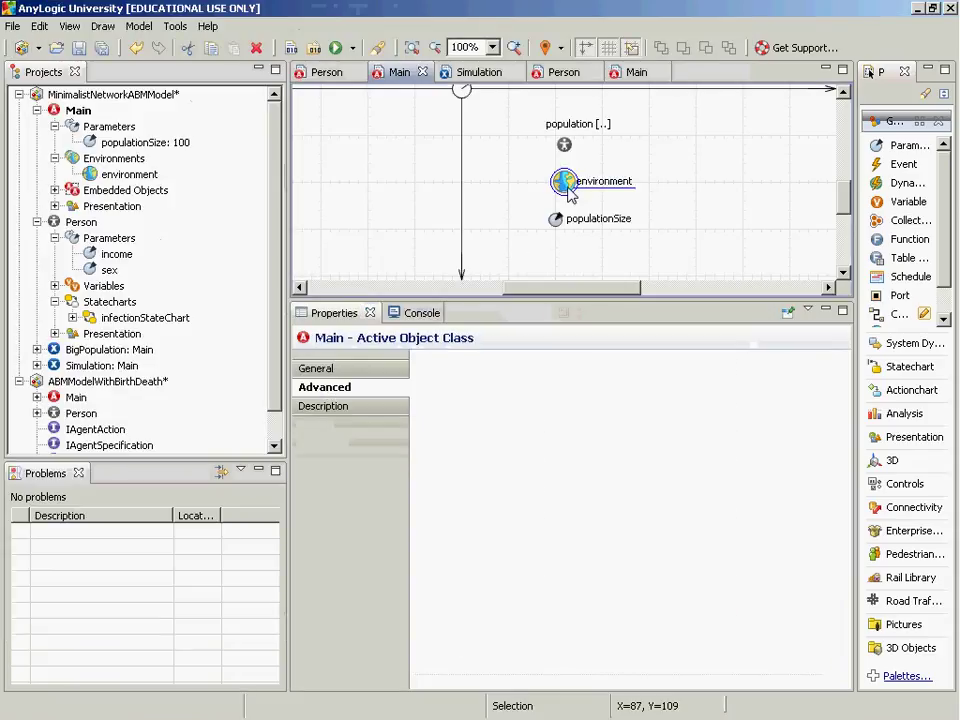
click(569, 193)
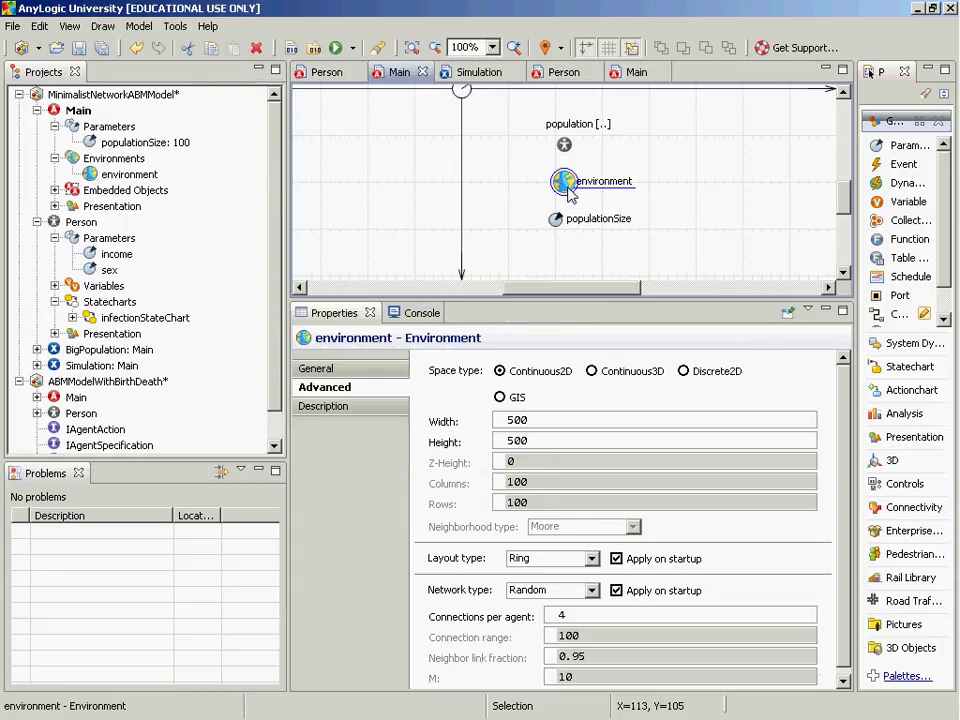
click(548, 592)
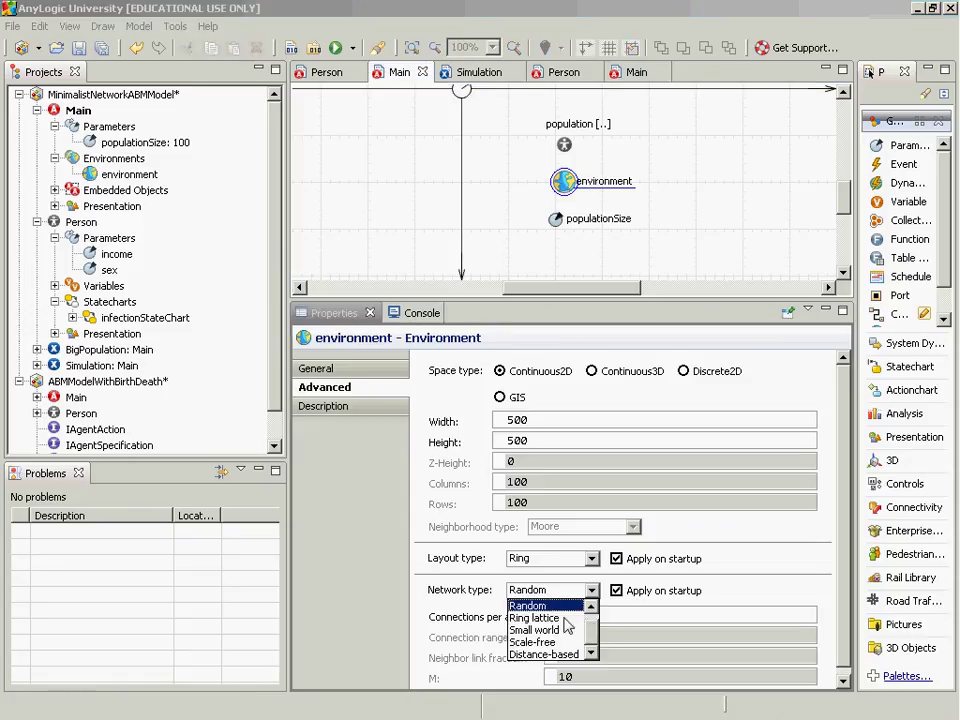
click(564, 619)
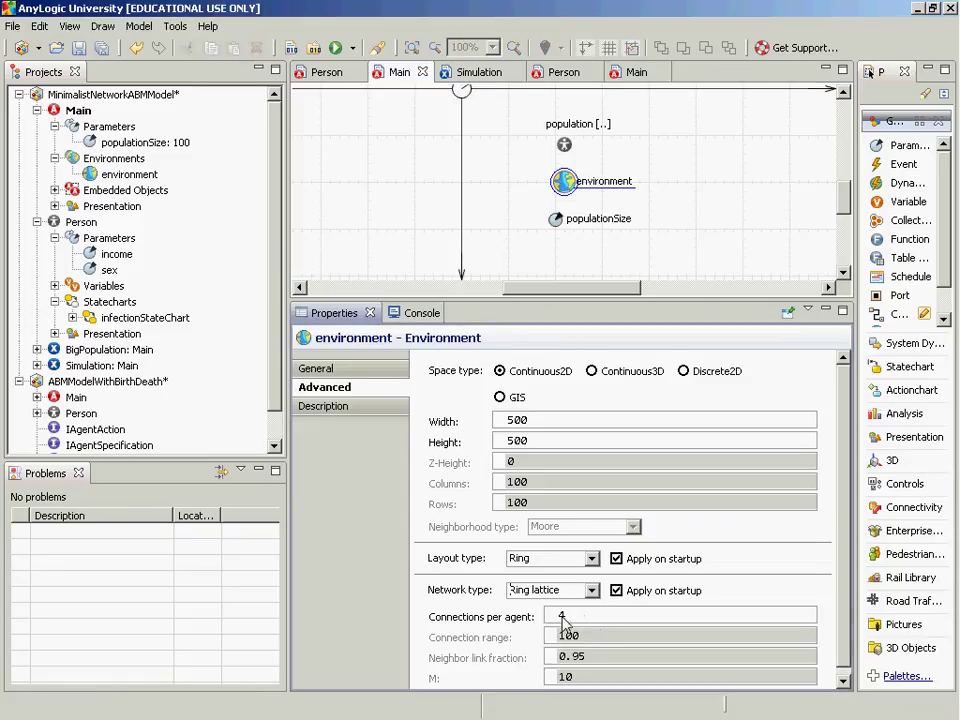
Rerun Simulation: Main with the ring lattice until infection reaches time 32.19, then close the window
right_click(120, 366)
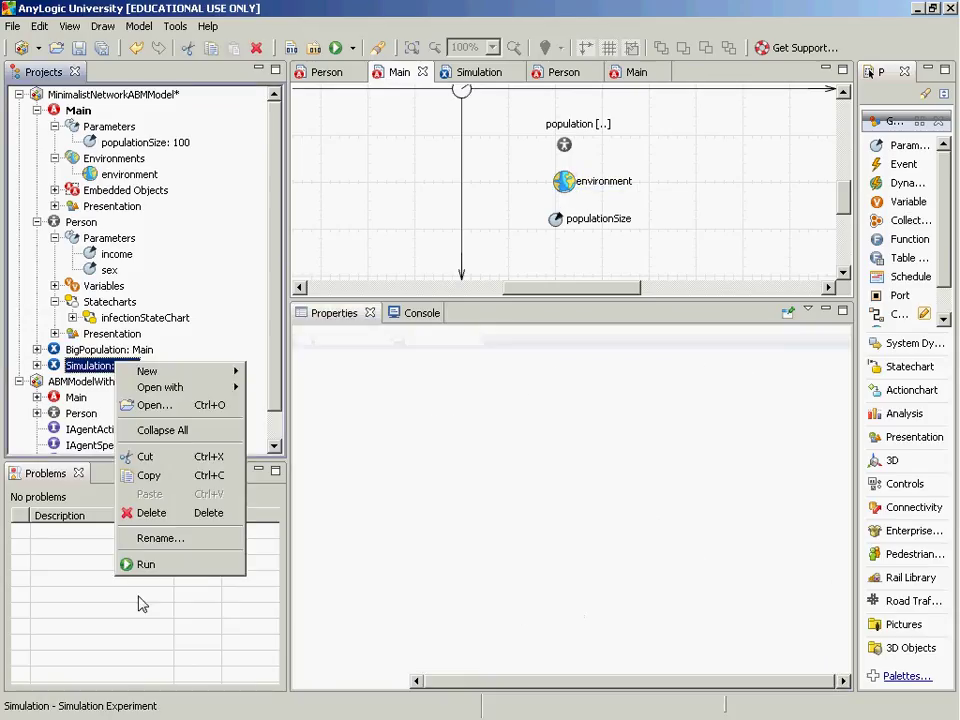
click(142, 566)
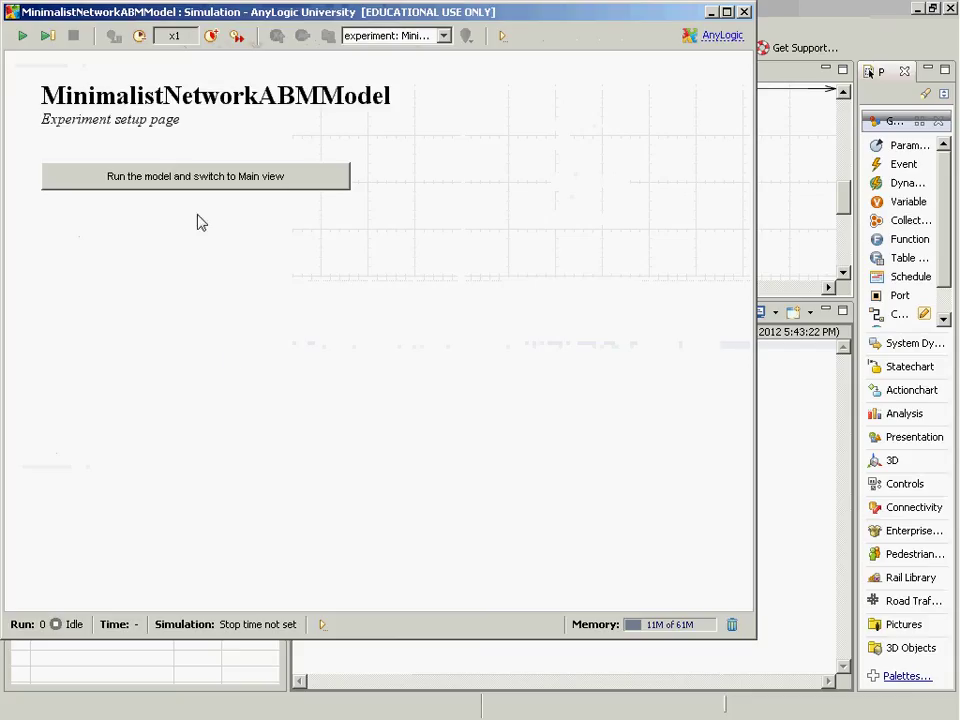
click(191, 186)
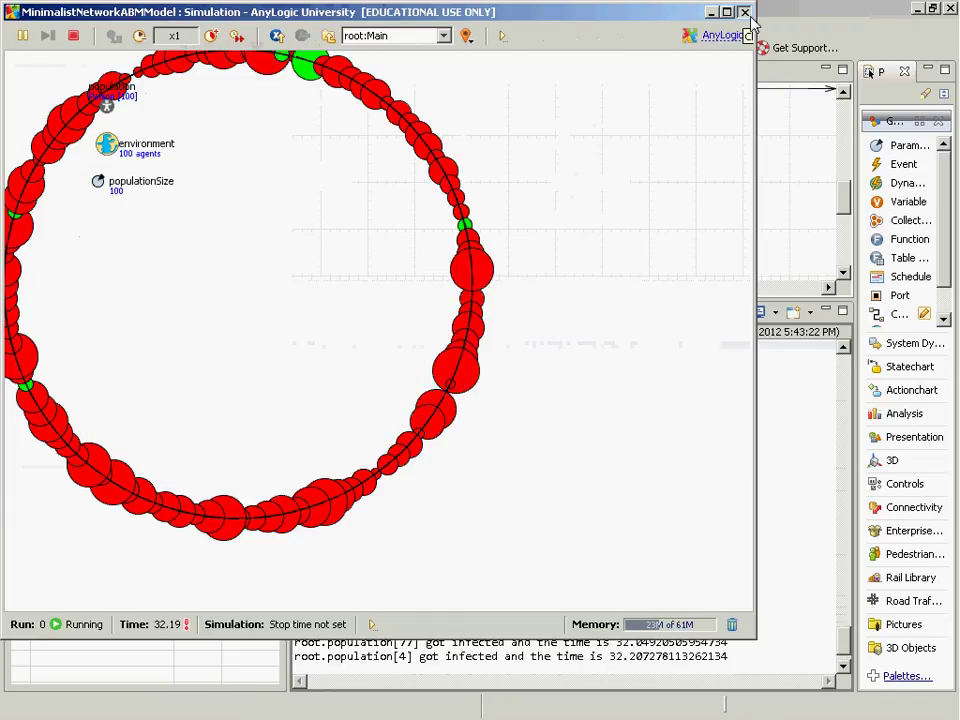
click(745, 13)
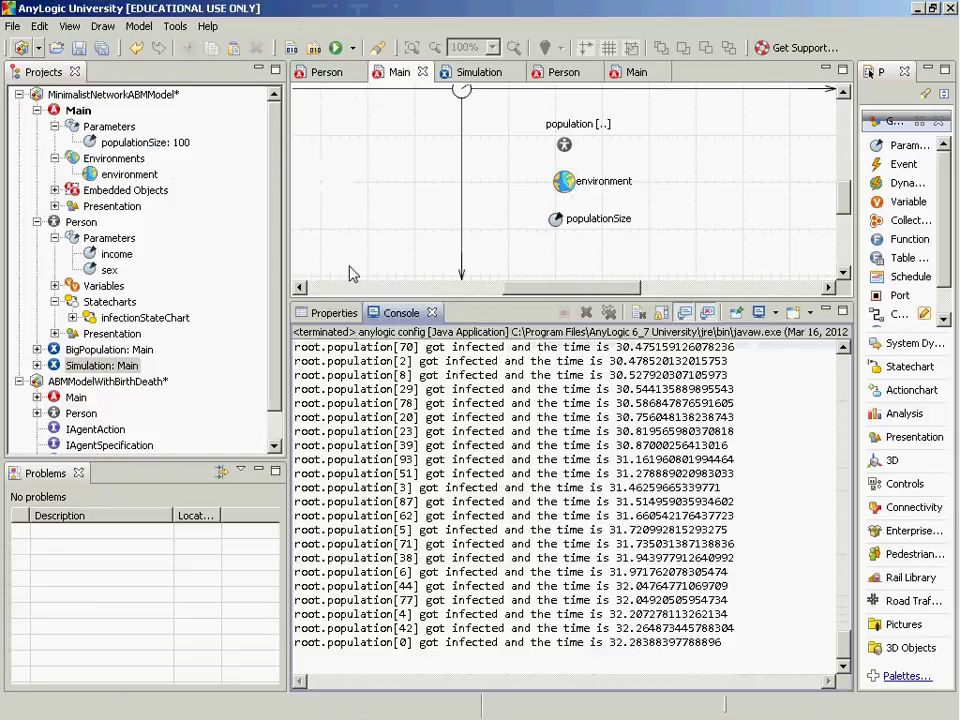
Select environment in the Projects tree and set its network type back to Random
click(125, 175)
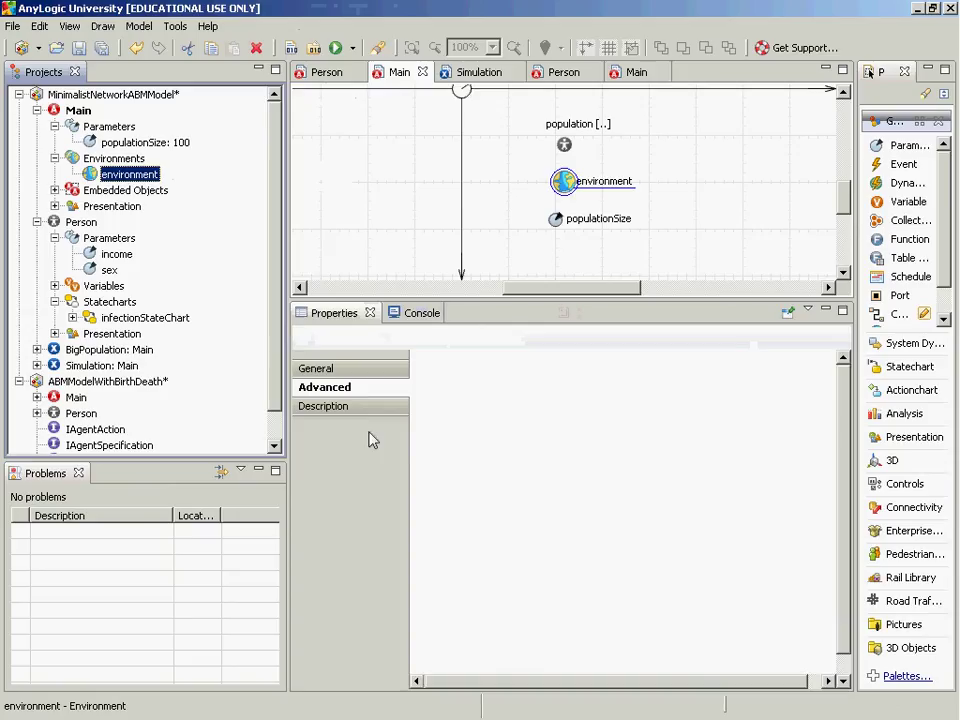
click(545, 590)
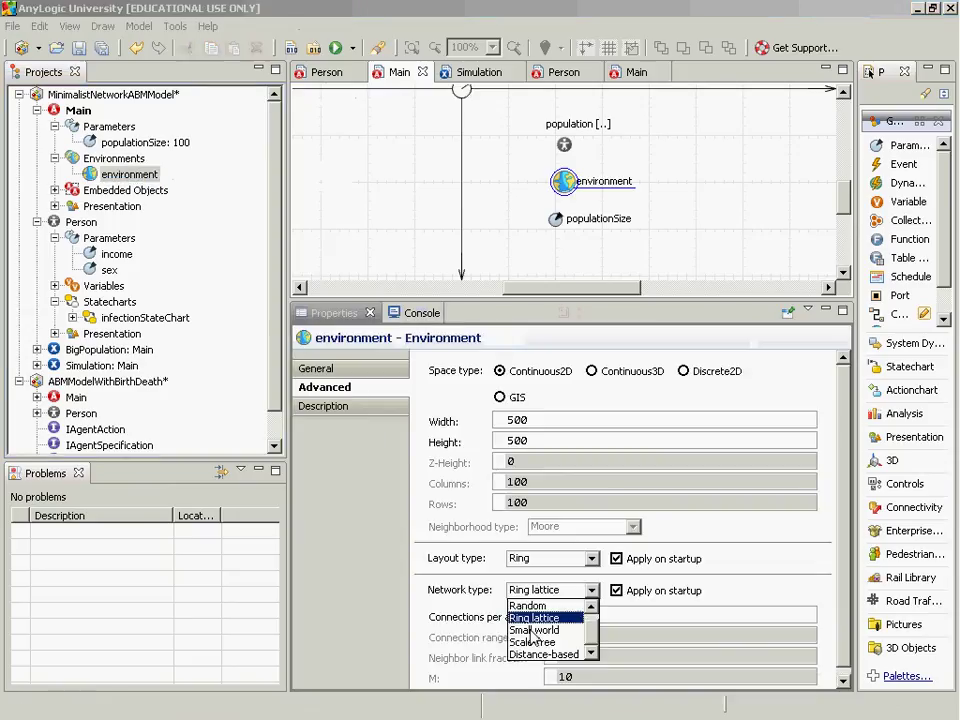
click(528, 606)
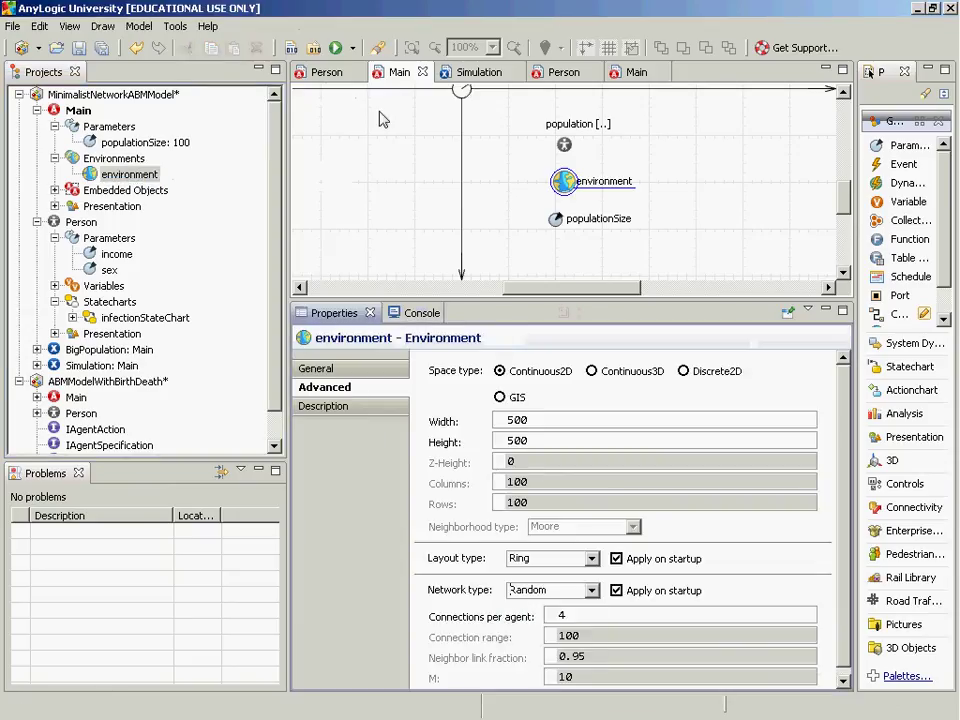
Run Simulation: Main with the Random network in the Main view, stop it, rerun, and stop again
right_click(98, 207)
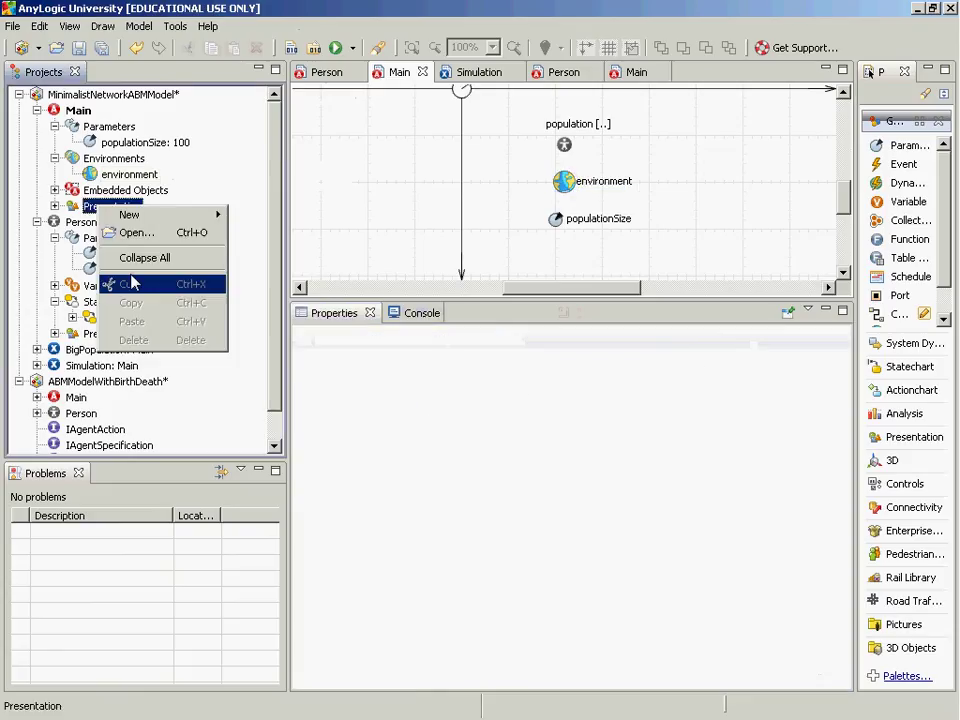
right_click(88, 365)
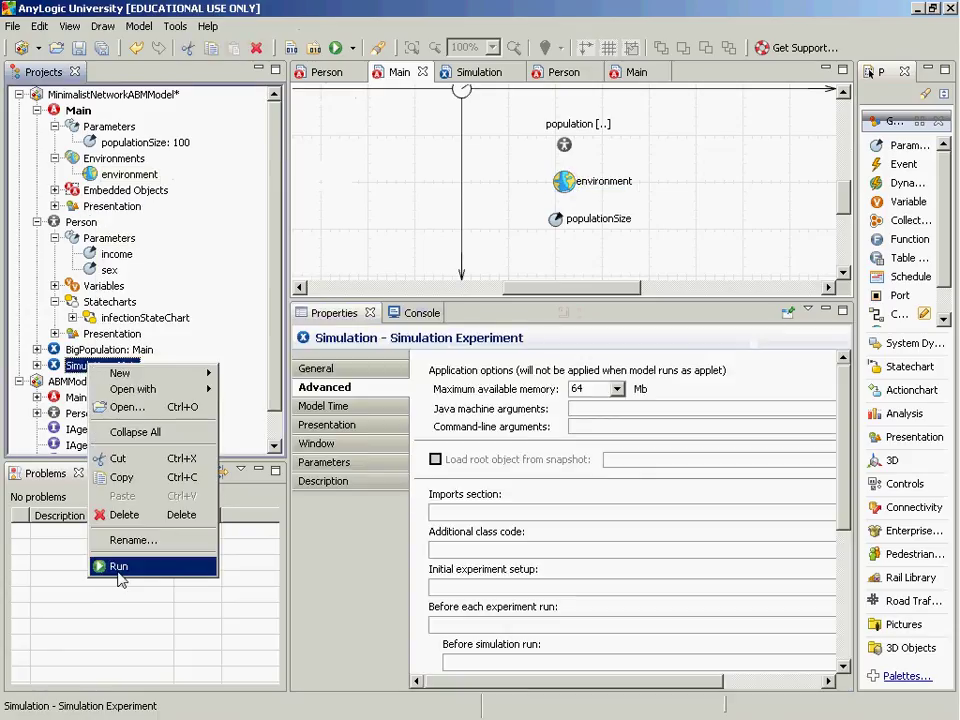
click(118, 574)
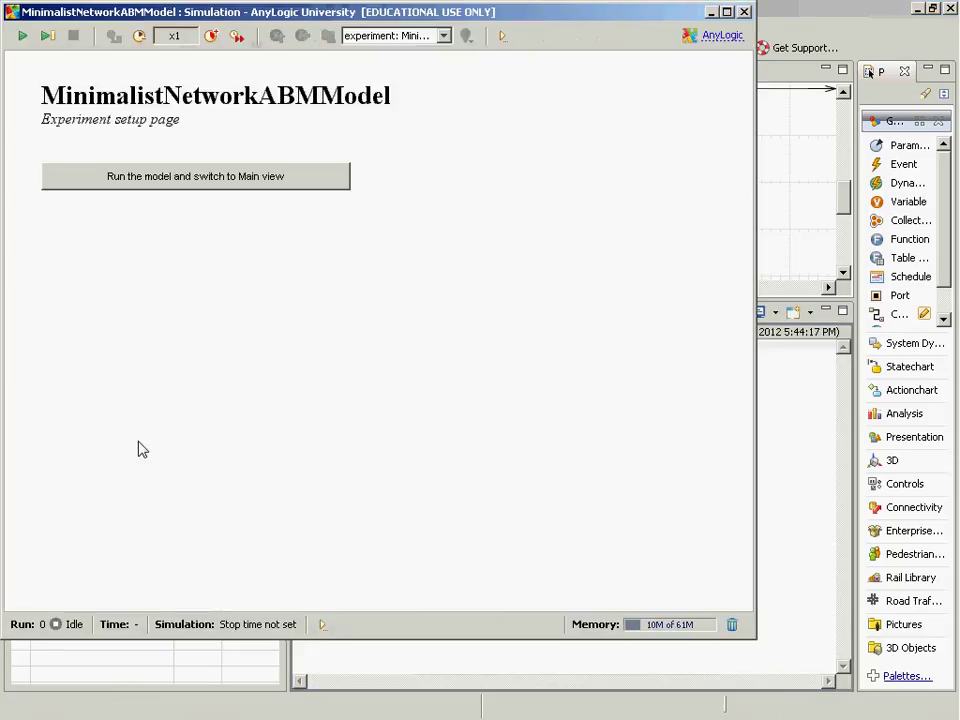
click(212, 186)
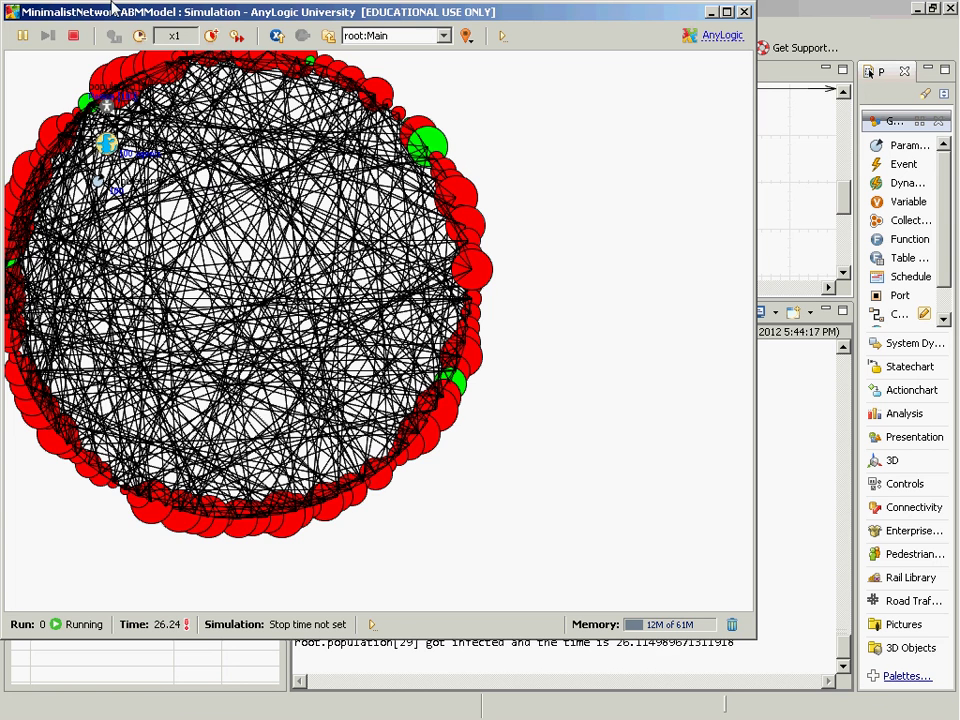
click(73, 35)
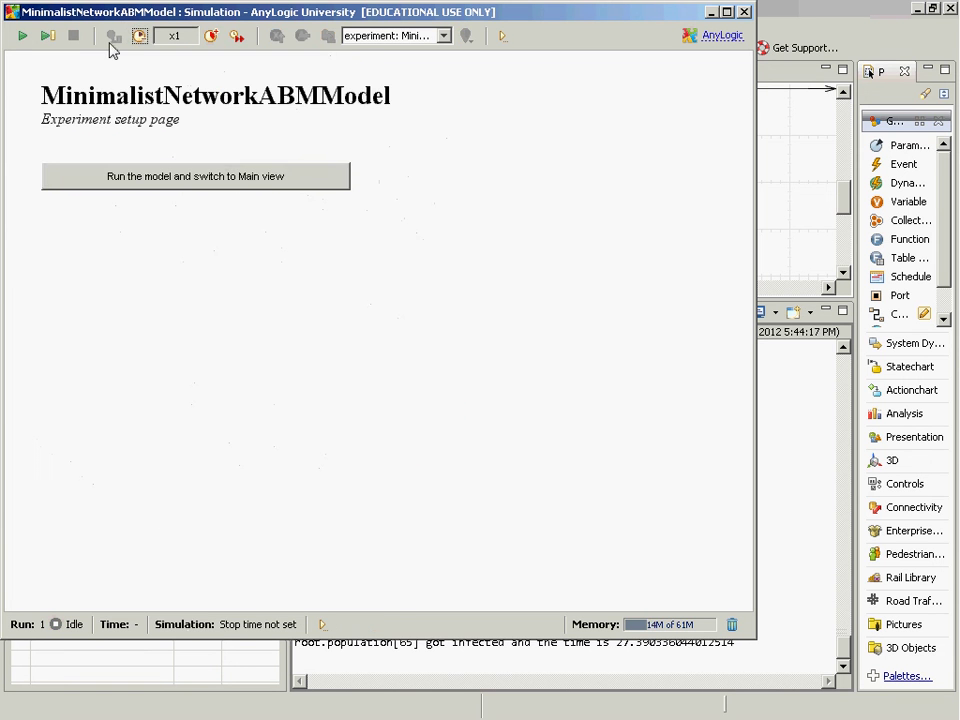
click(180, 180)
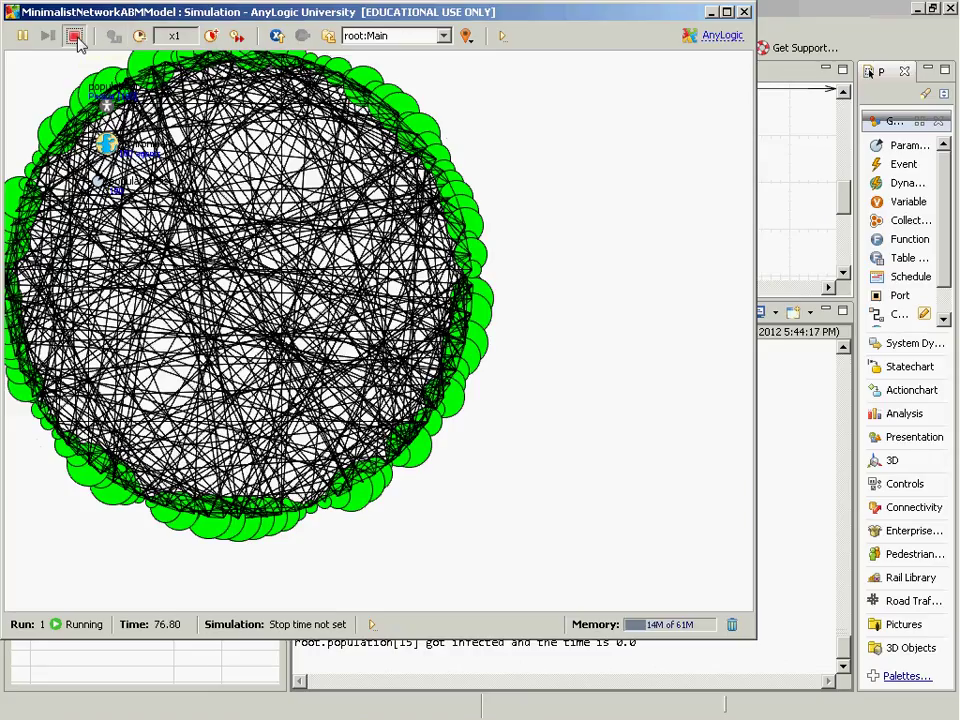
click(76, 38)
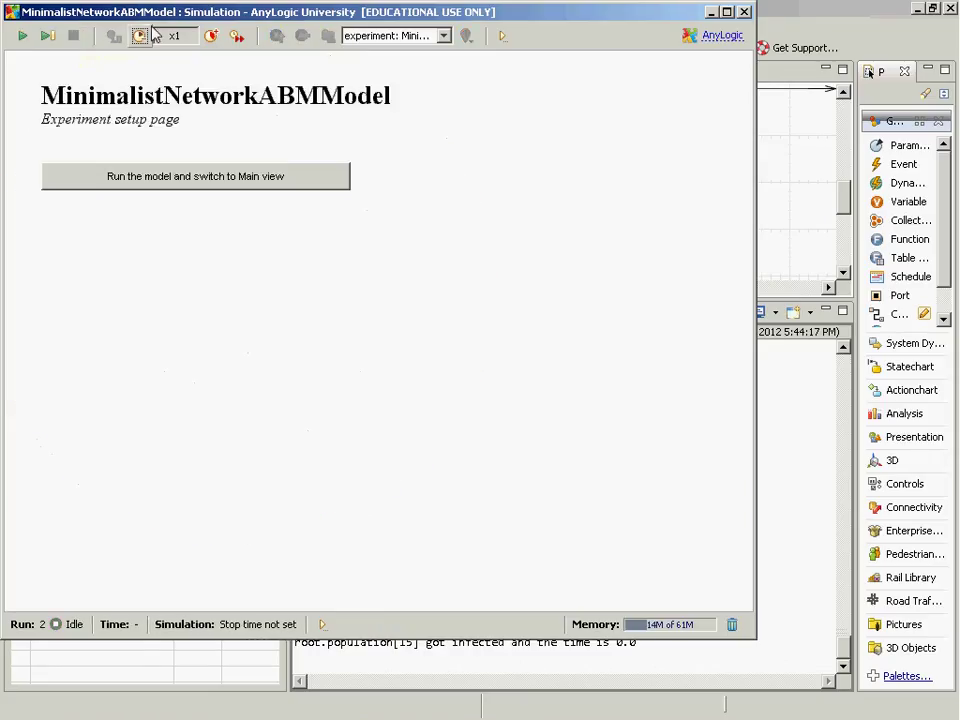
Start another random-network run, let infection spread to time 18.28, then close the simulation window
click(174, 186)
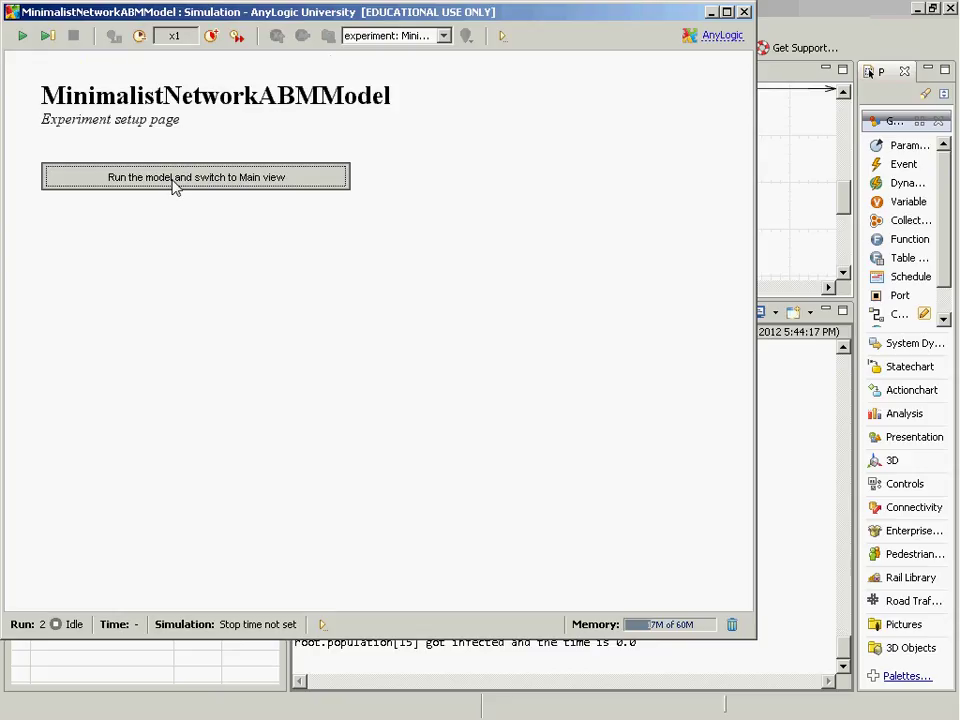
click(173, 183)
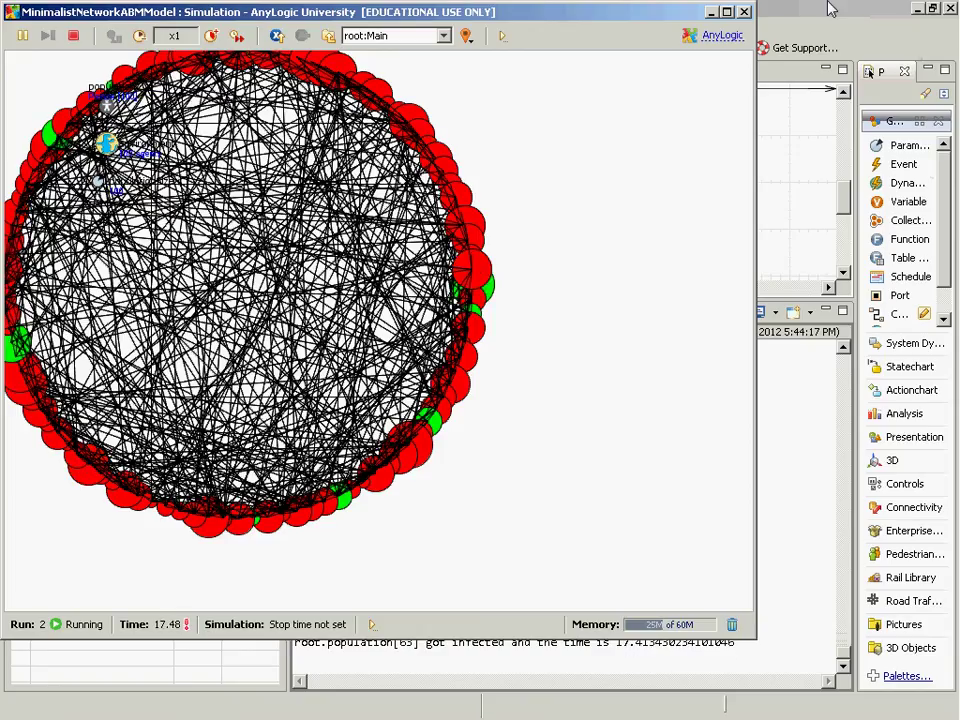
click(747, 12)
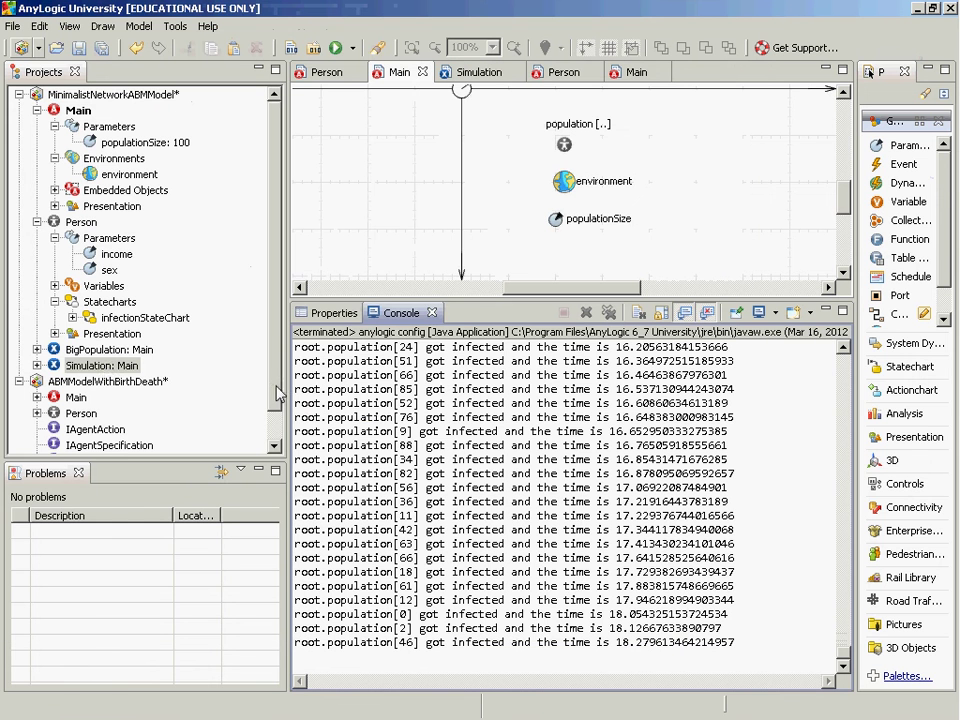
Add a new Simulation experiment named TinyPopulation to the MinimalistNetworkABMModel project
right_click(100, 365)
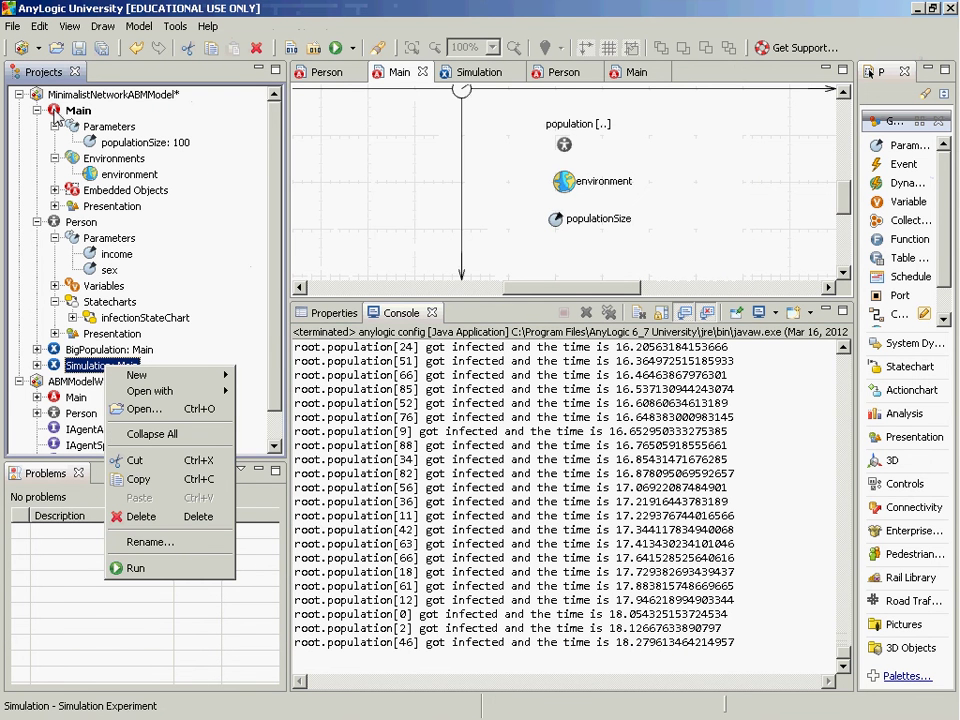
right_click(62, 94)
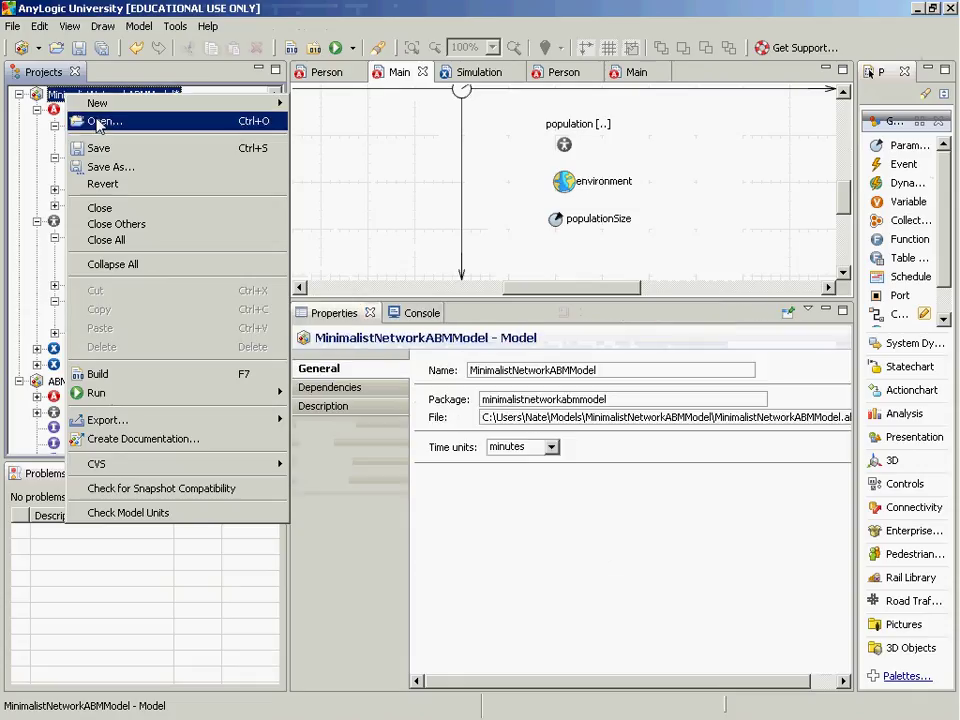
mouse_move(134, 108)
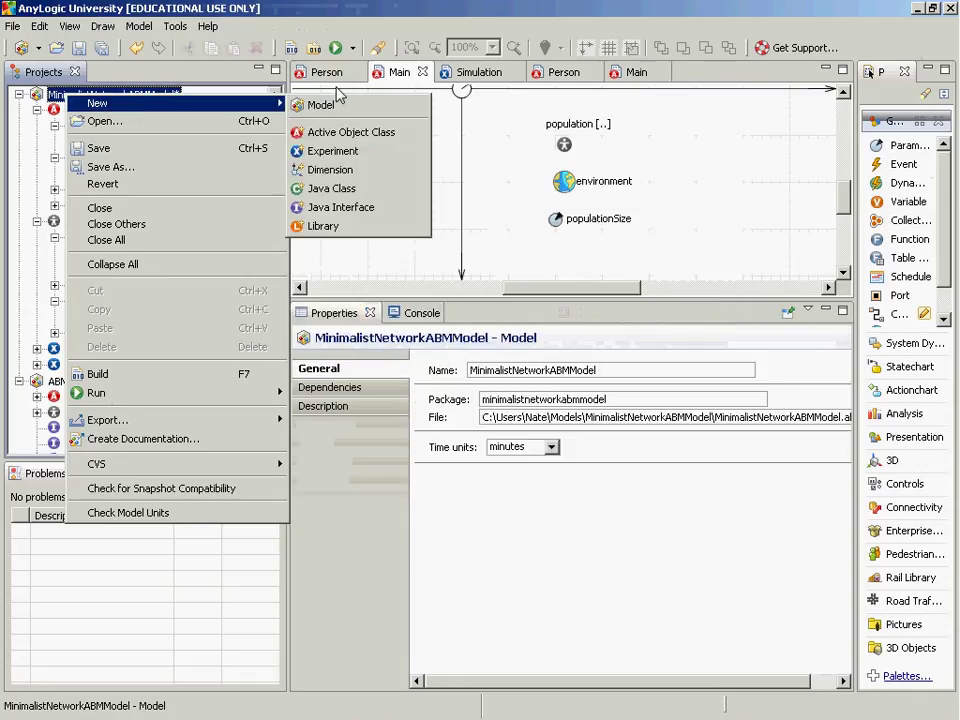
click(328, 152)
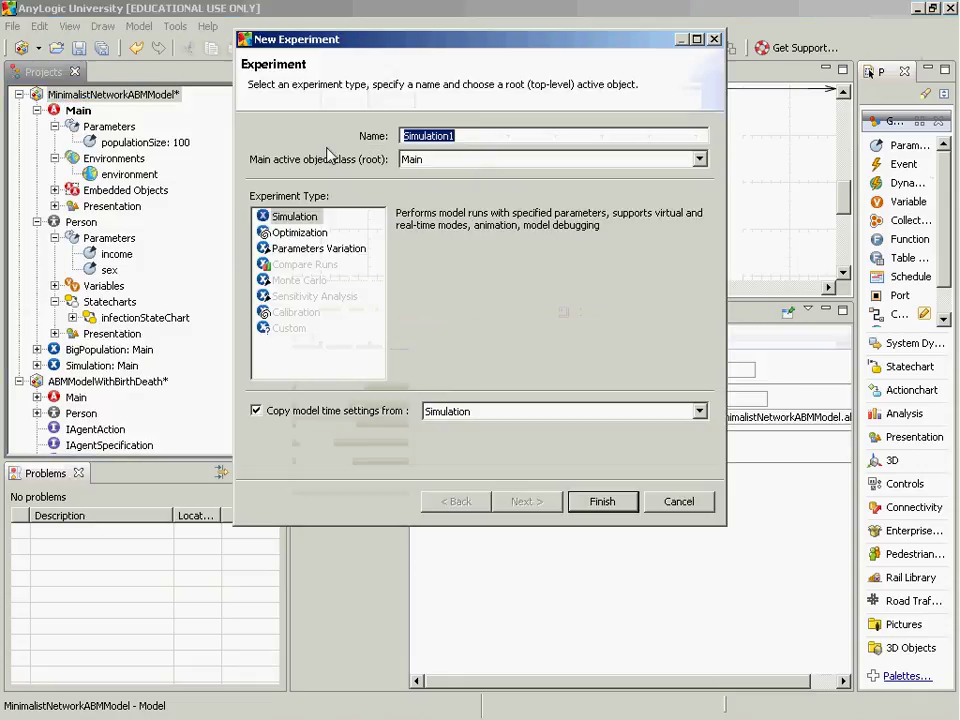
text(T)
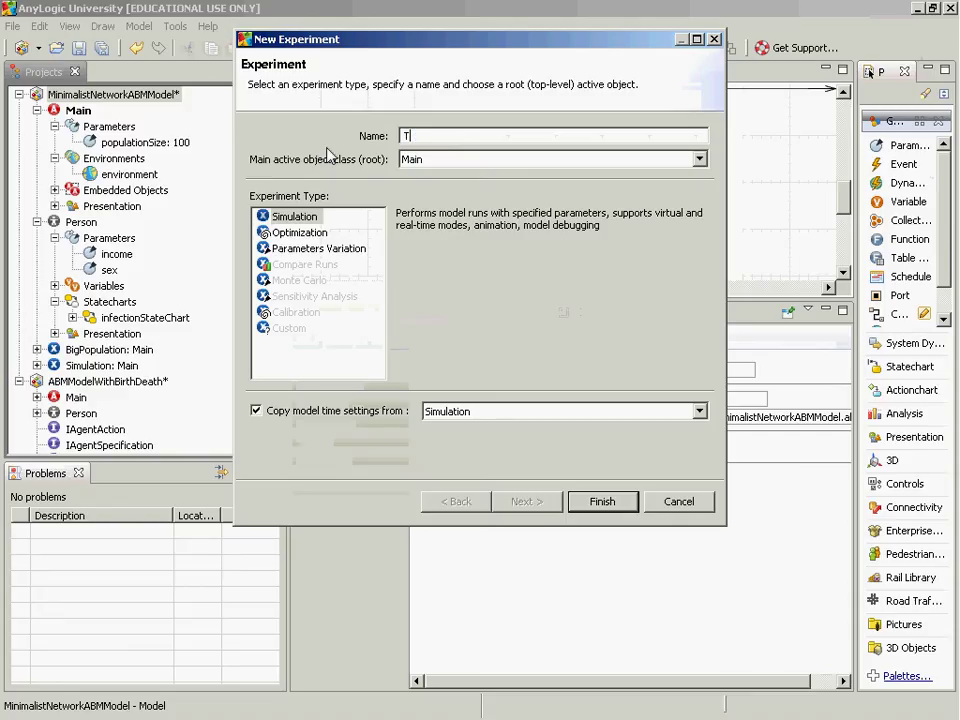
text(inyPopulation)
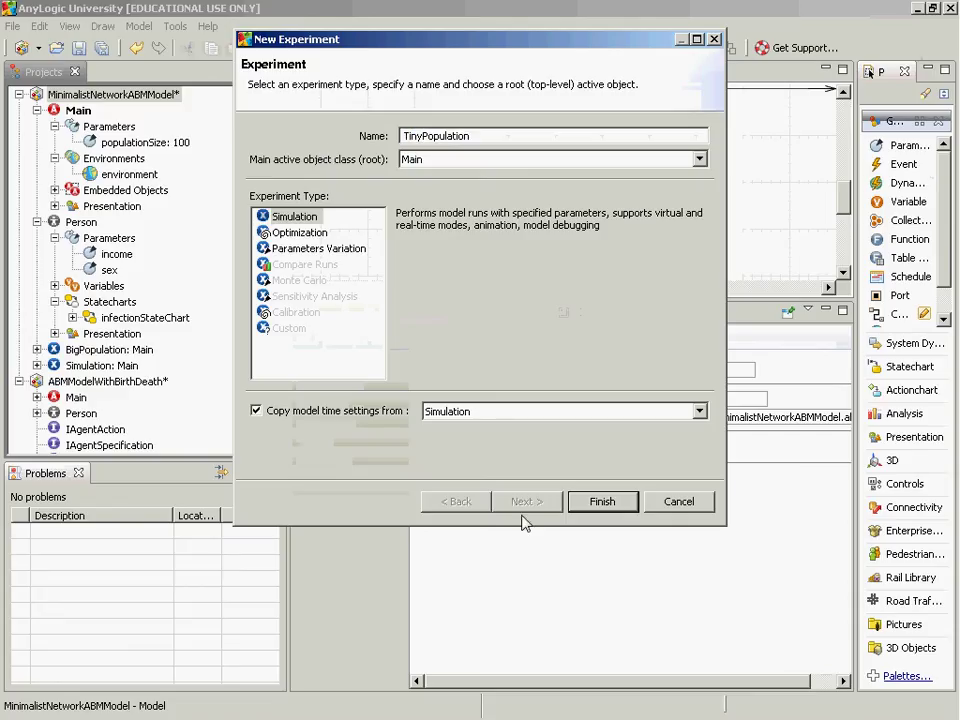
click(578, 501)
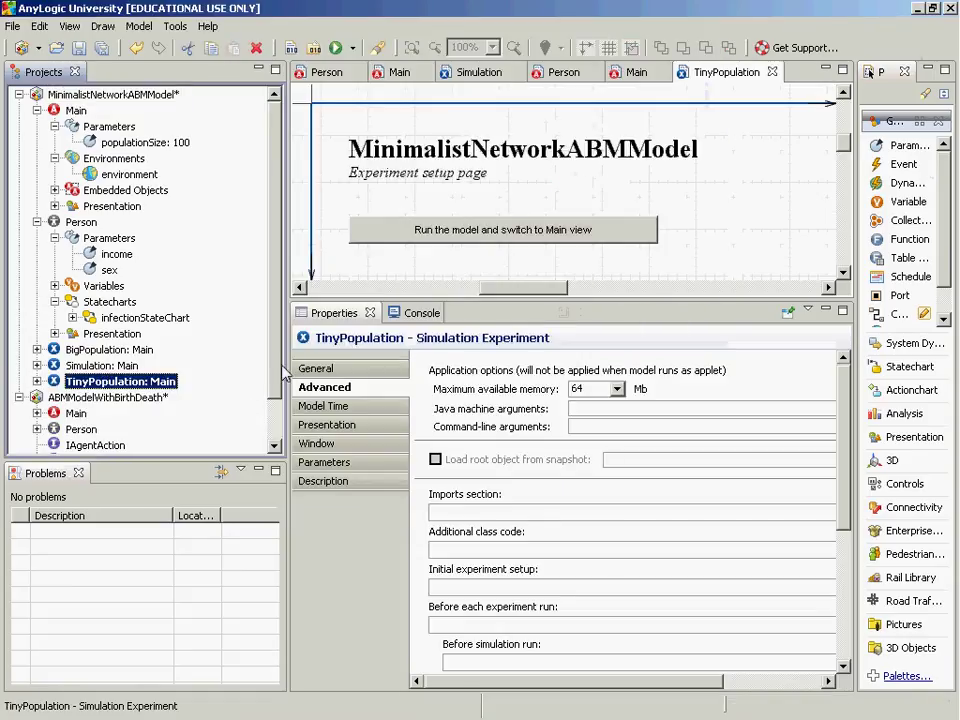
Change TinyPopulation's populationSize parameter from 100 to 10 on the Parameters page
click(340, 396)
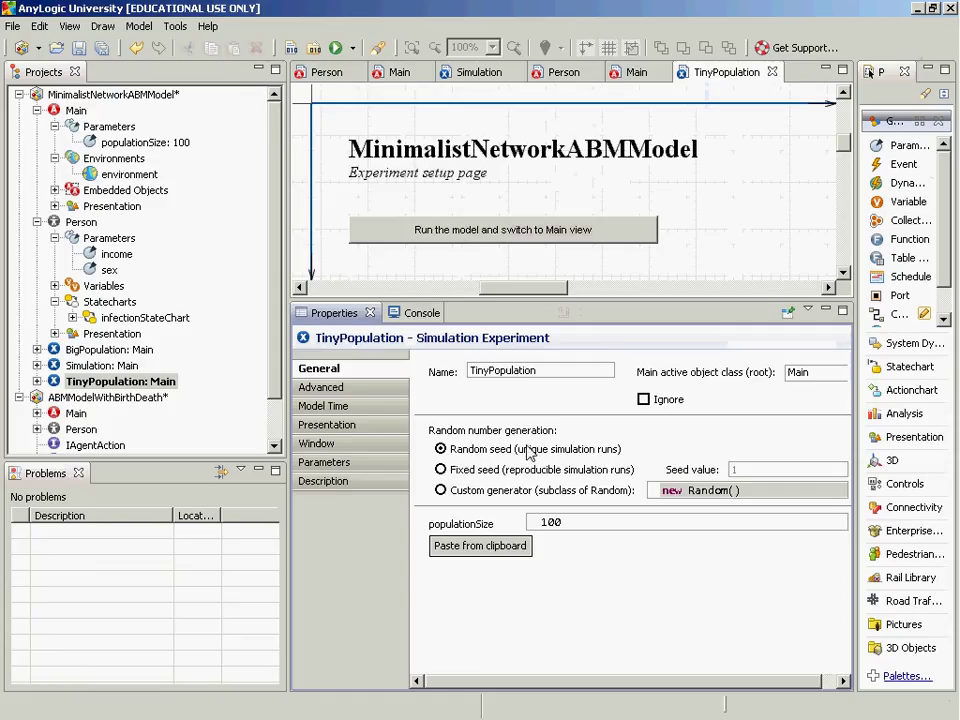
click(355, 462)
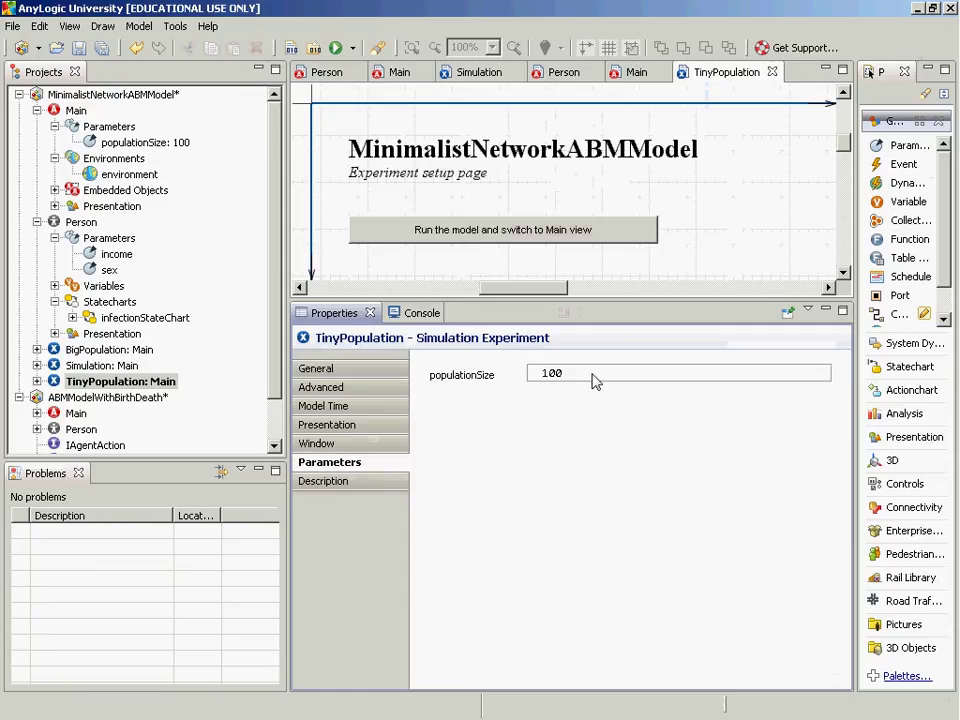
key(ctrl+a)
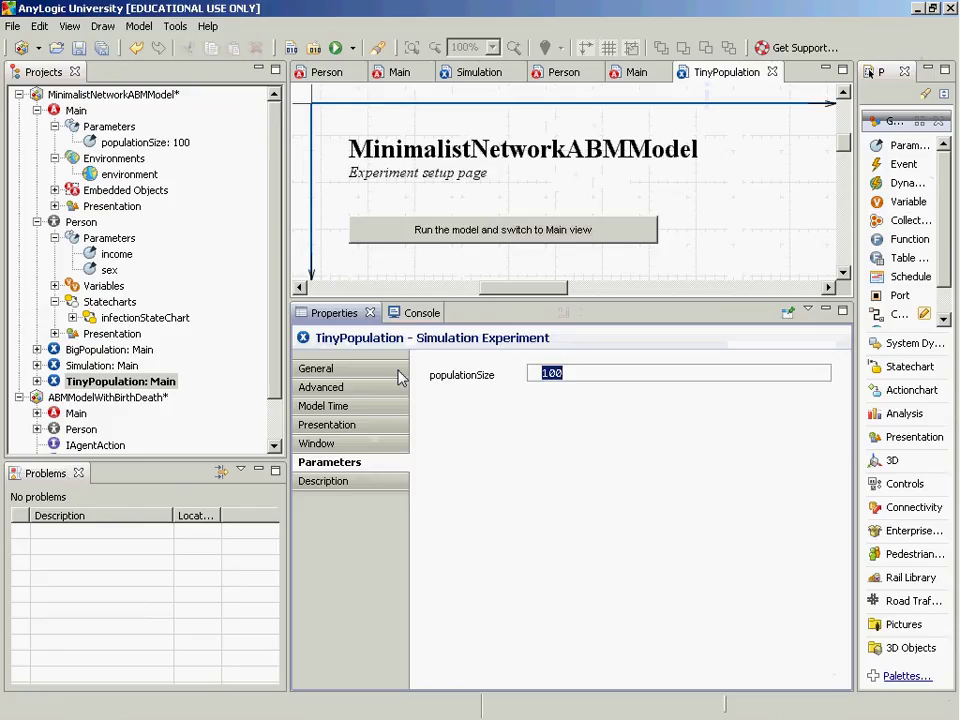
text(10)
right_click(108, 95)
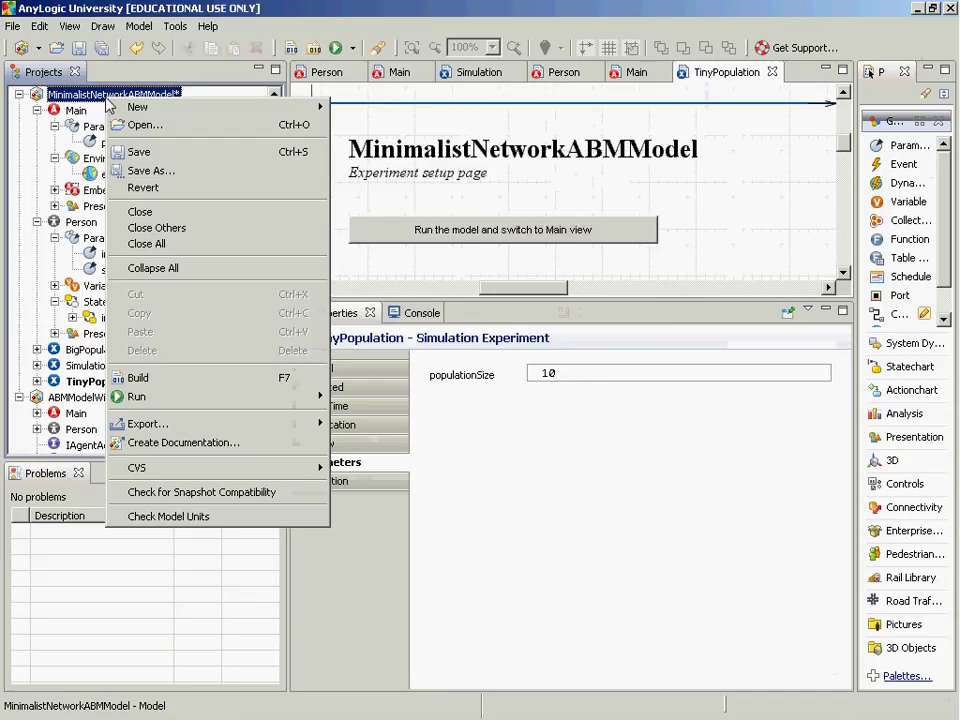
mouse_move(300, 107)
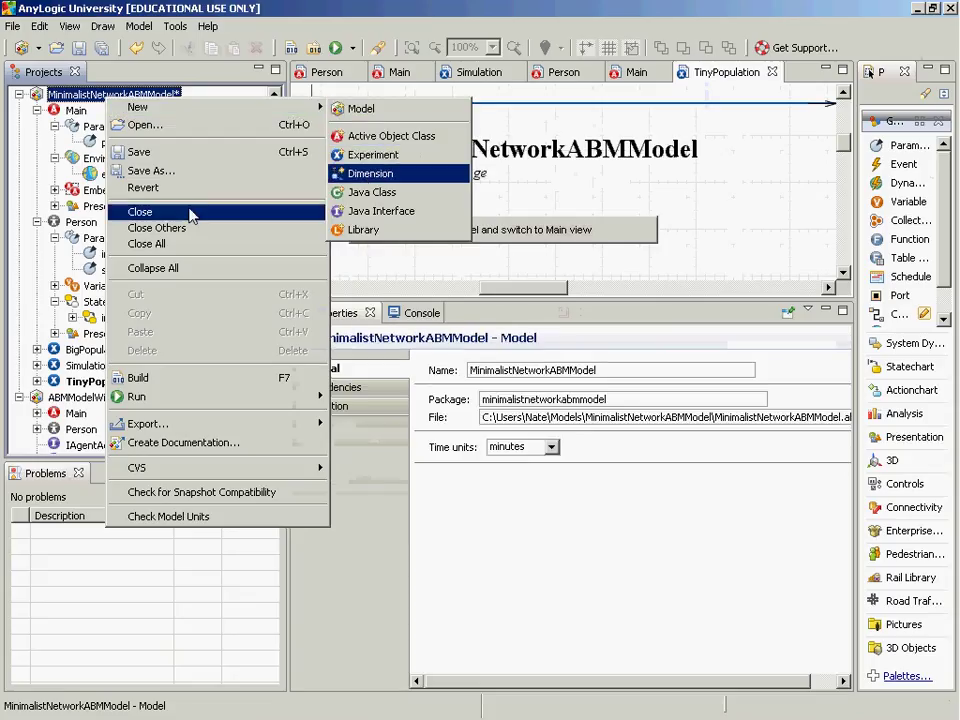
click(369, 160)
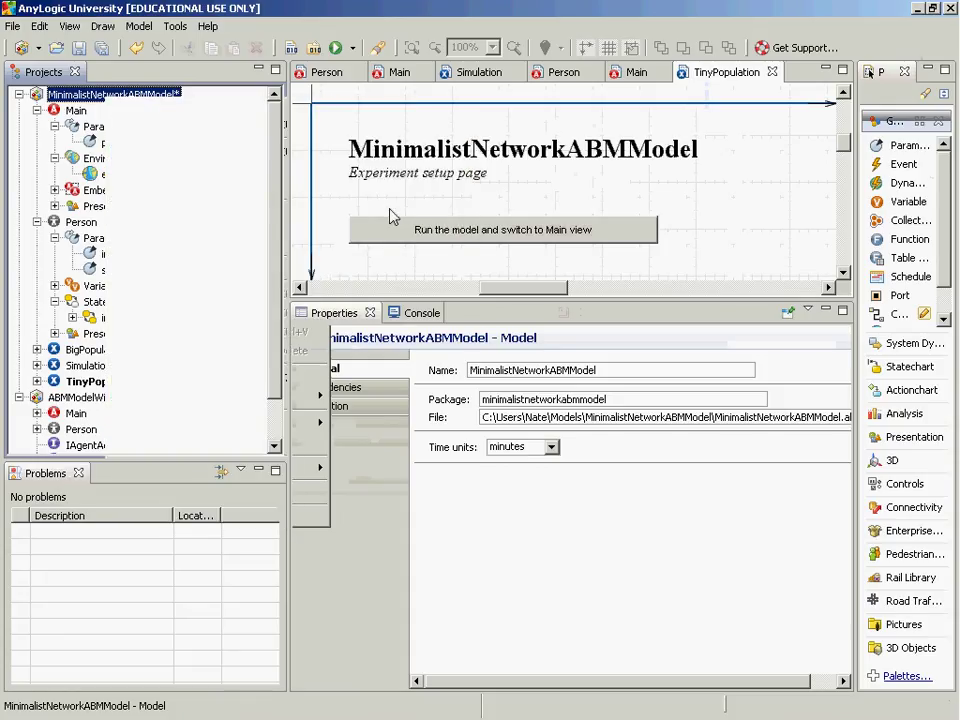
key(Escape)
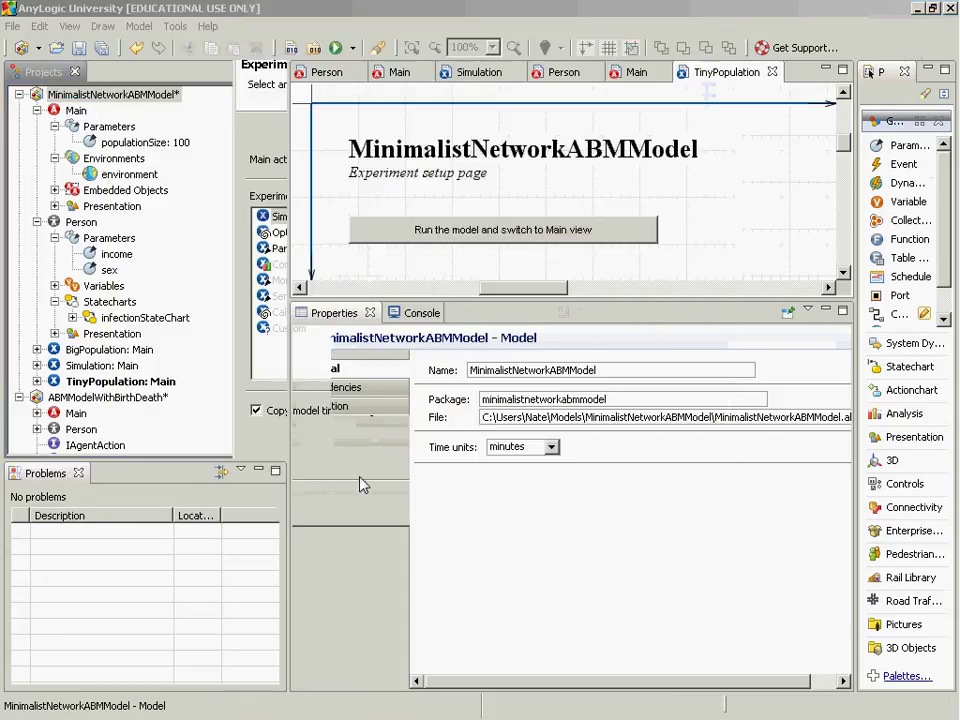
click(112, 383)
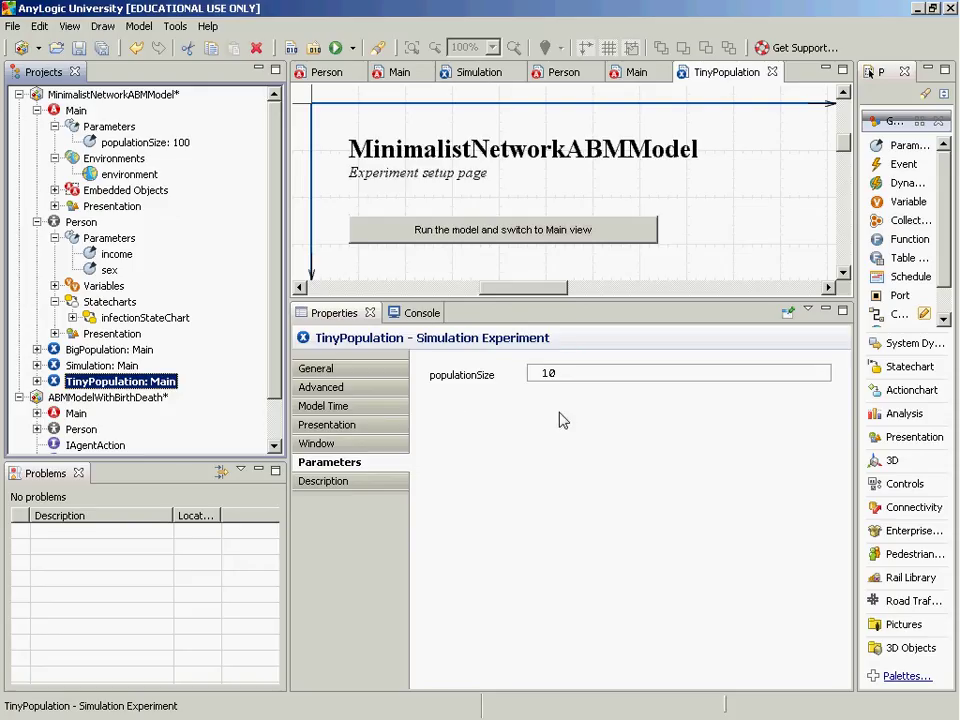
Clear the populationSize value 10 in TinyPopulation's parameters
click(568, 374)
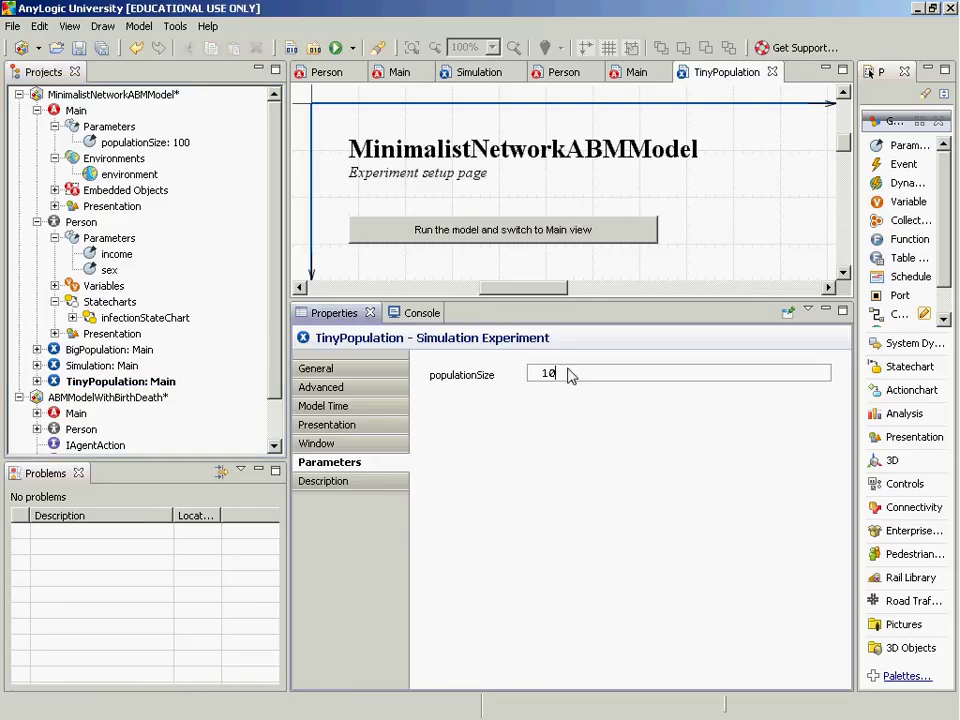
drag(568, 374, 493, 373)
key(BackSpace)
Run TinyPopulation in Main view, then close the simulation window
right_click(176, 389)
key(Escape)
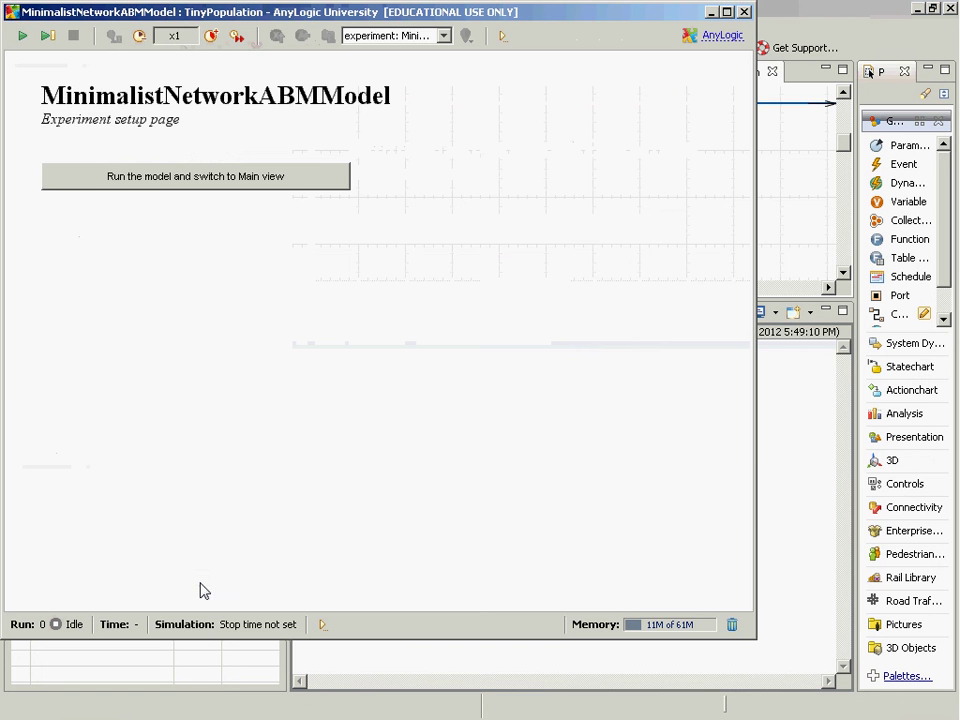
click(316, 186)
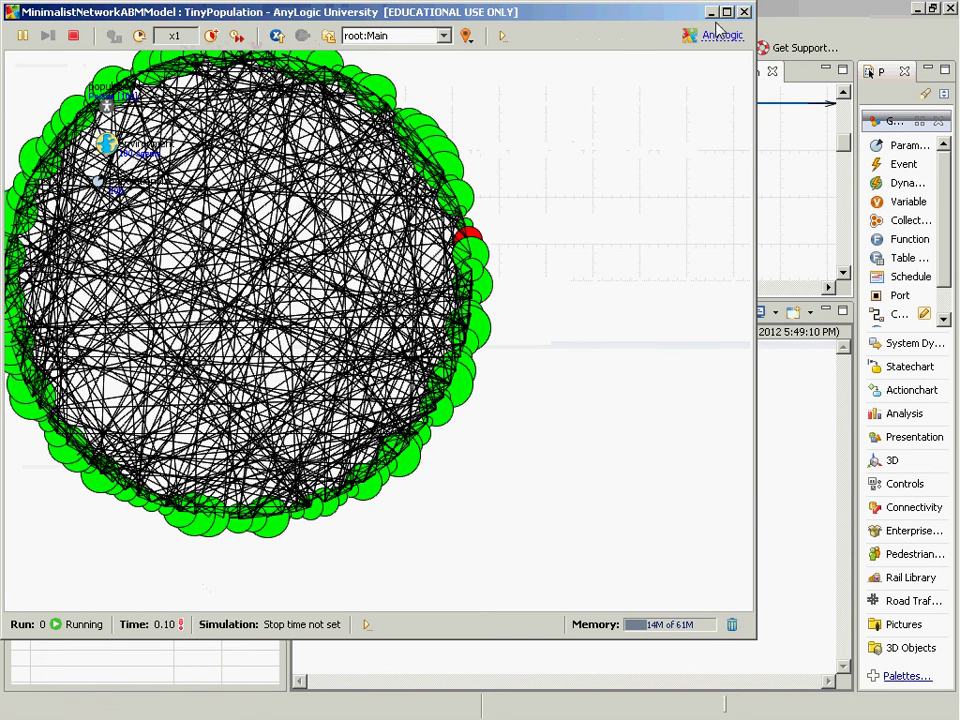
click(800, 15)
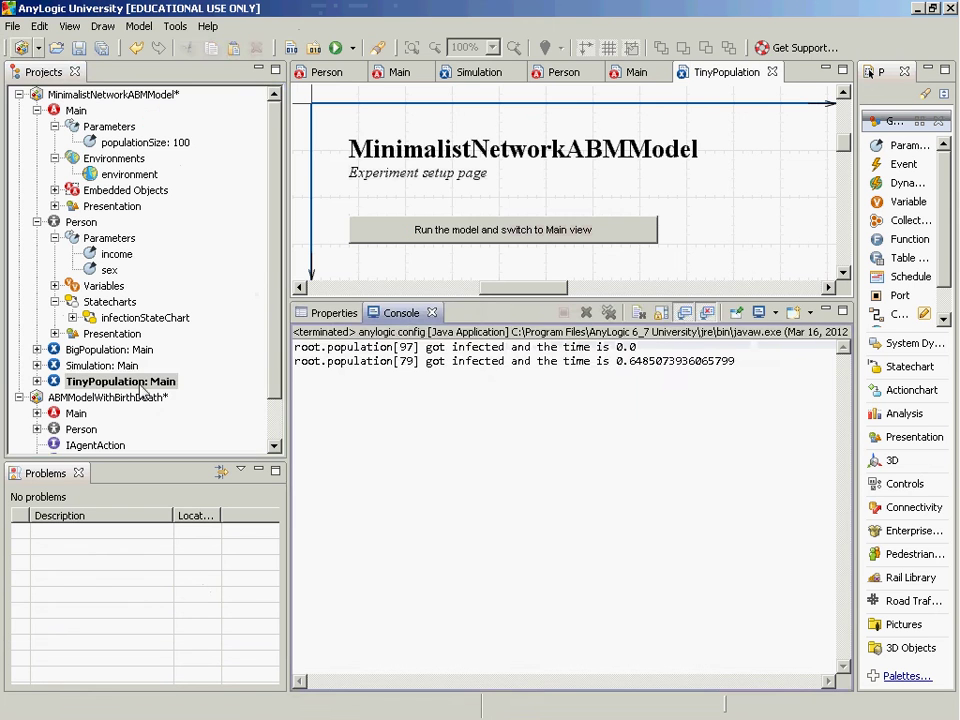
Set TinyPopulation's populationSize back to 10 and run the experiment
click(140, 386)
double_click(578, 375)
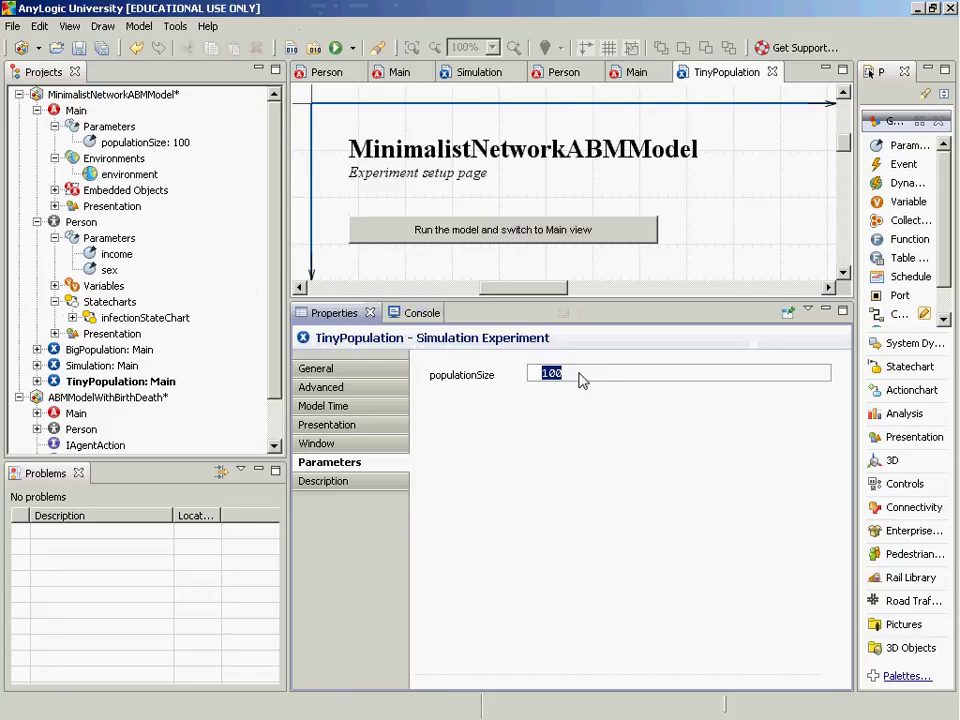
text(10)
right_click(98, 381)
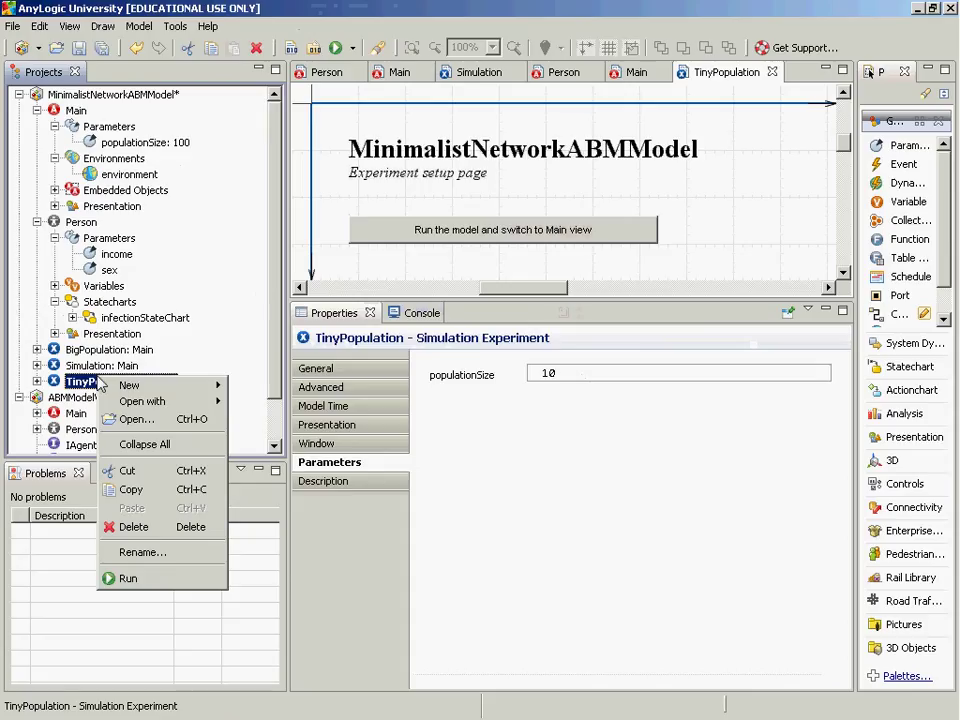
click(128, 580)
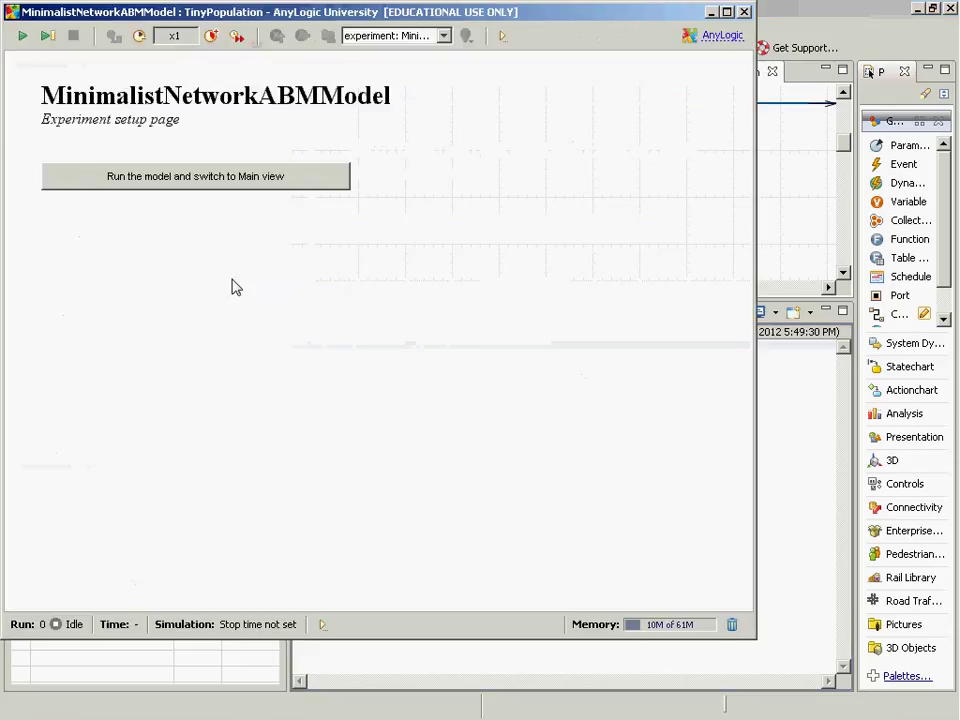
Start the 10-agent model in Main view, pause it at time 4.08, then close the window
click(207, 178)
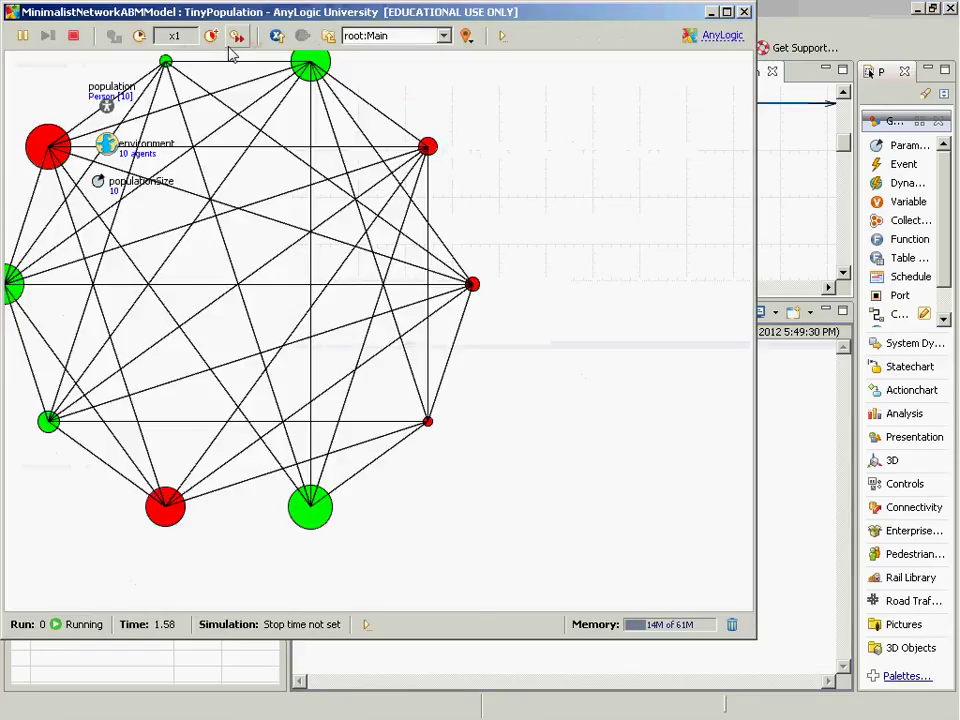
click(22, 36)
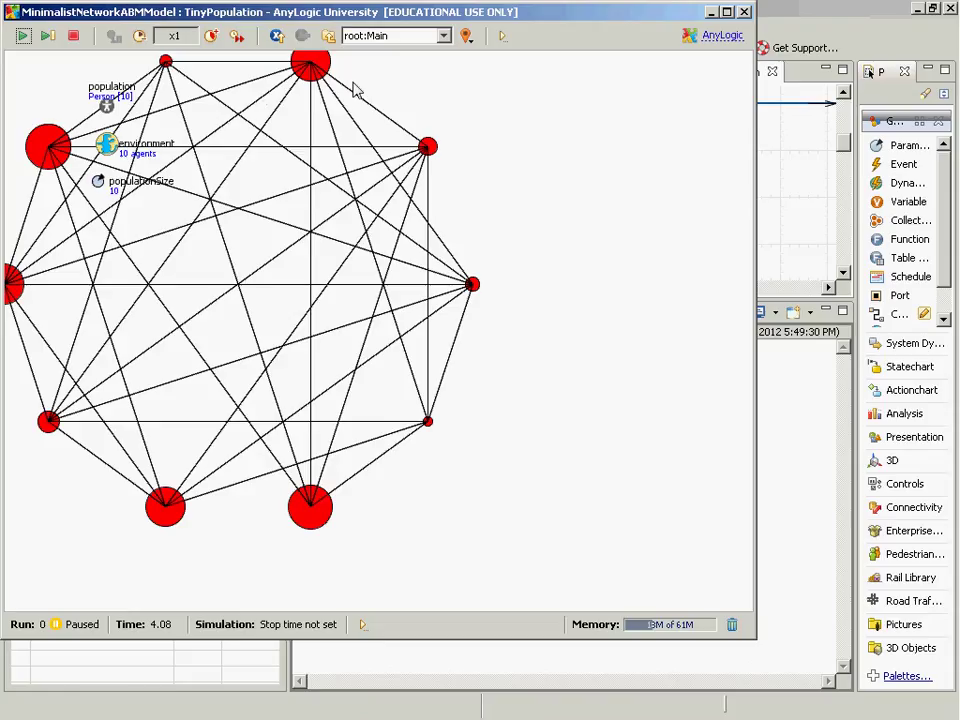
click(744, 12)
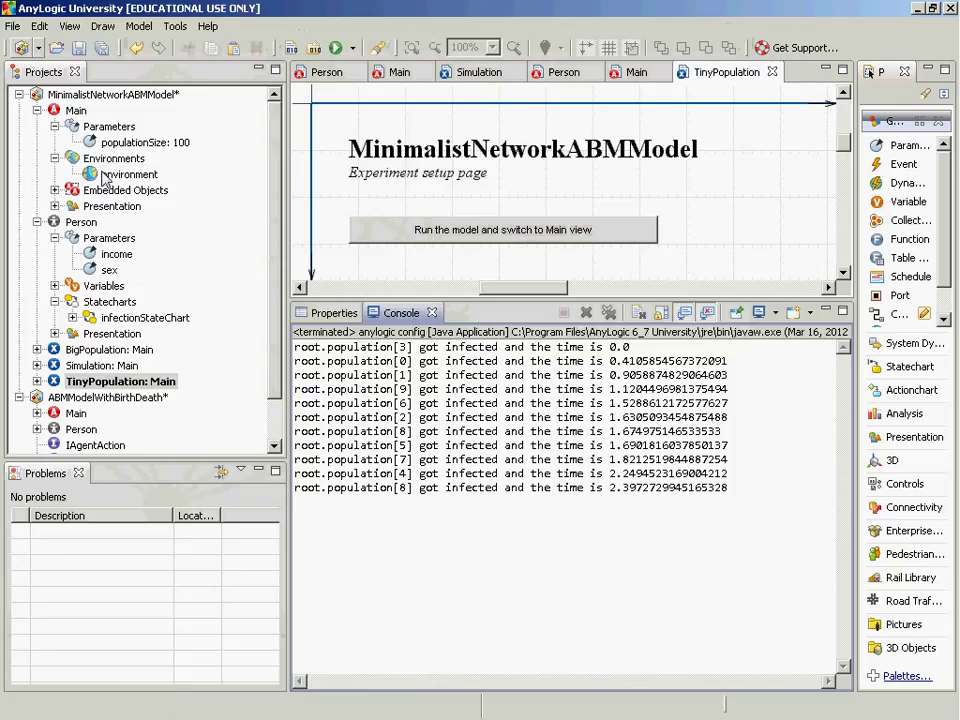
Show the environment's advanced settings and select its 4 connections per agent value
click(105, 175)
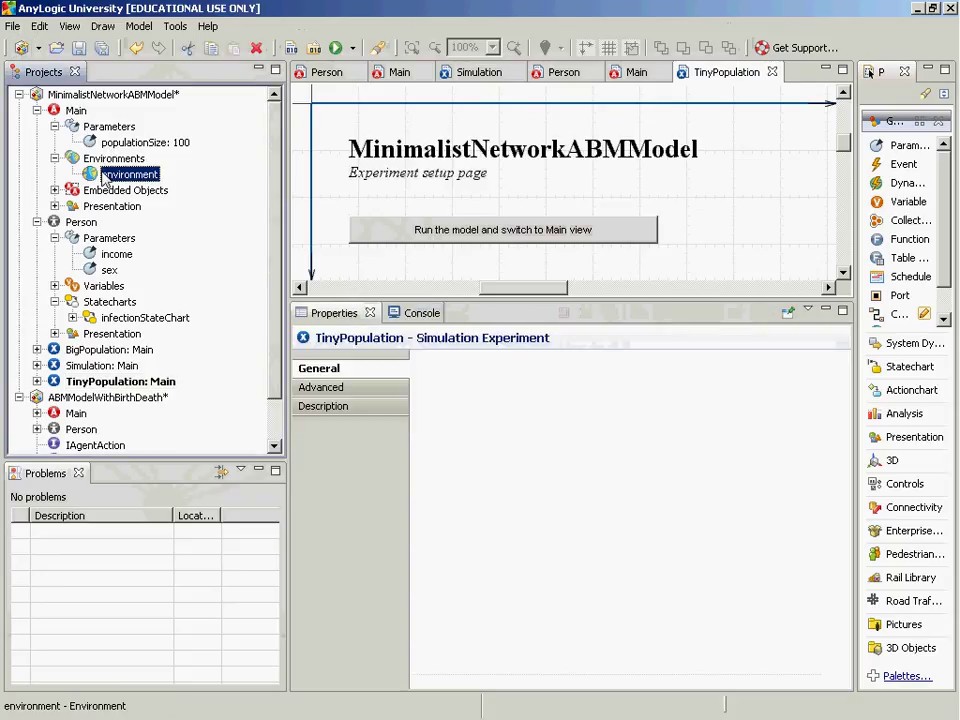
click(344, 391)
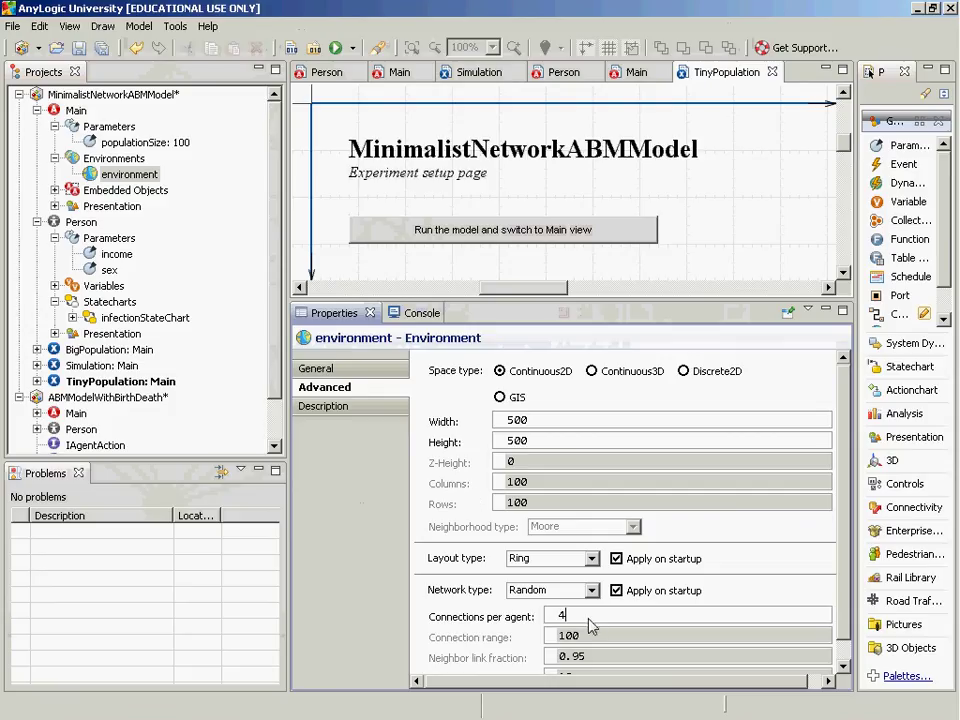
drag(589, 618, 497, 618)
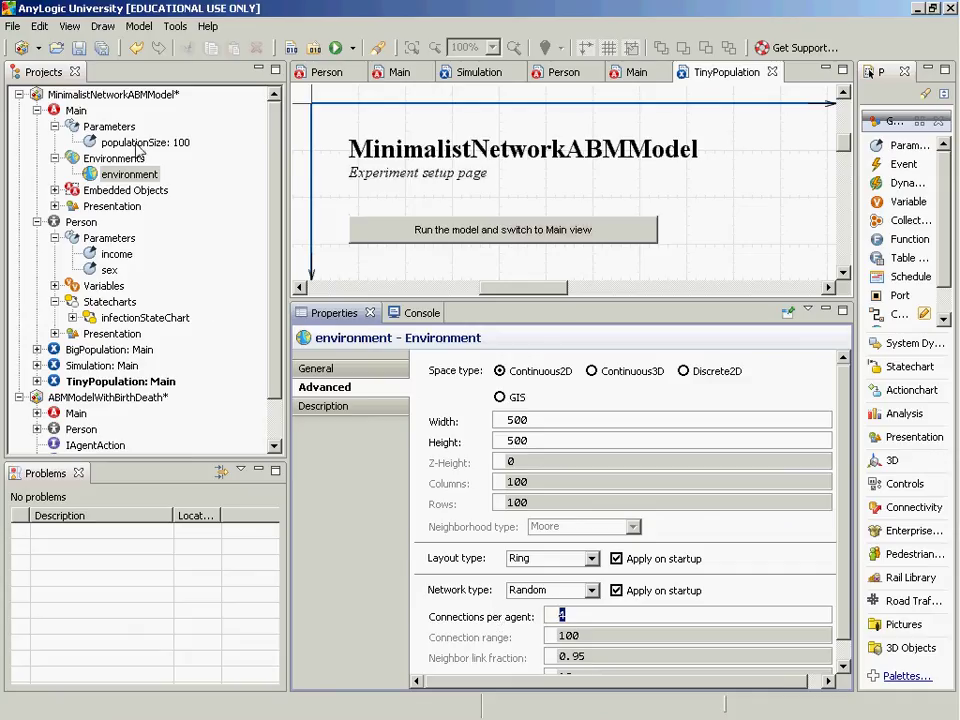
Run TinyPopulation again in Main view, closing it once infections reach about time 35.47
click(105, 382)
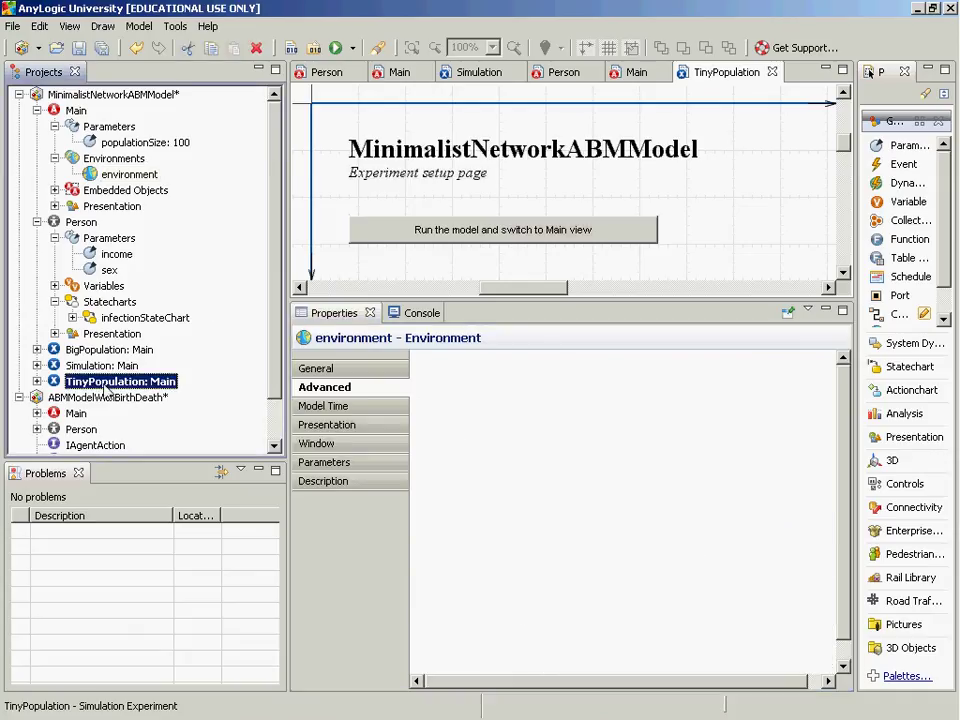
right_click(105, 382)
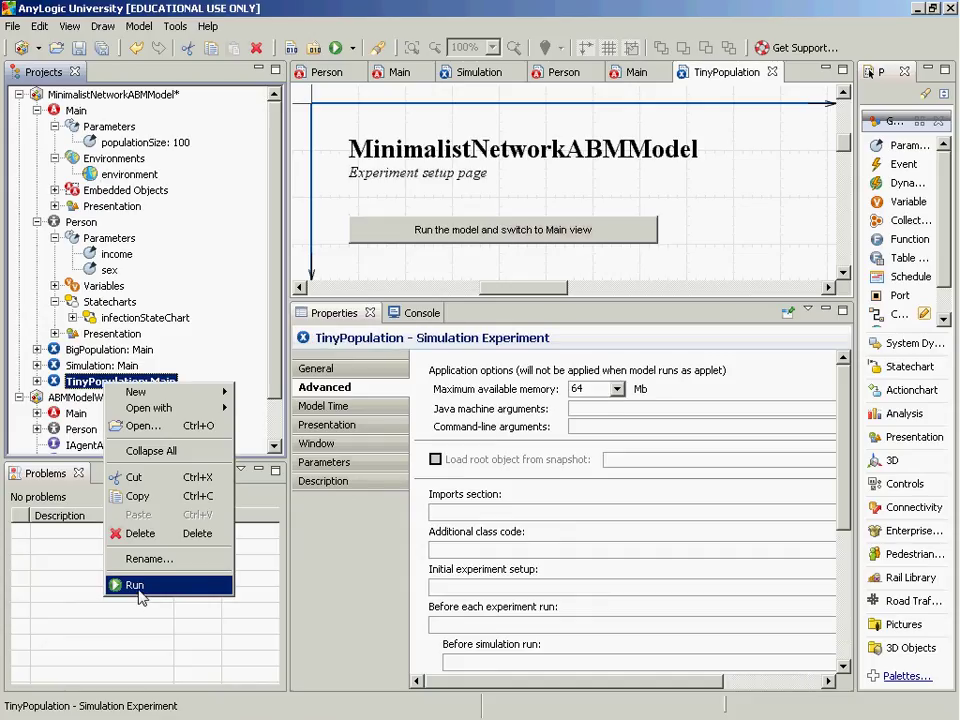
click(141, 586)
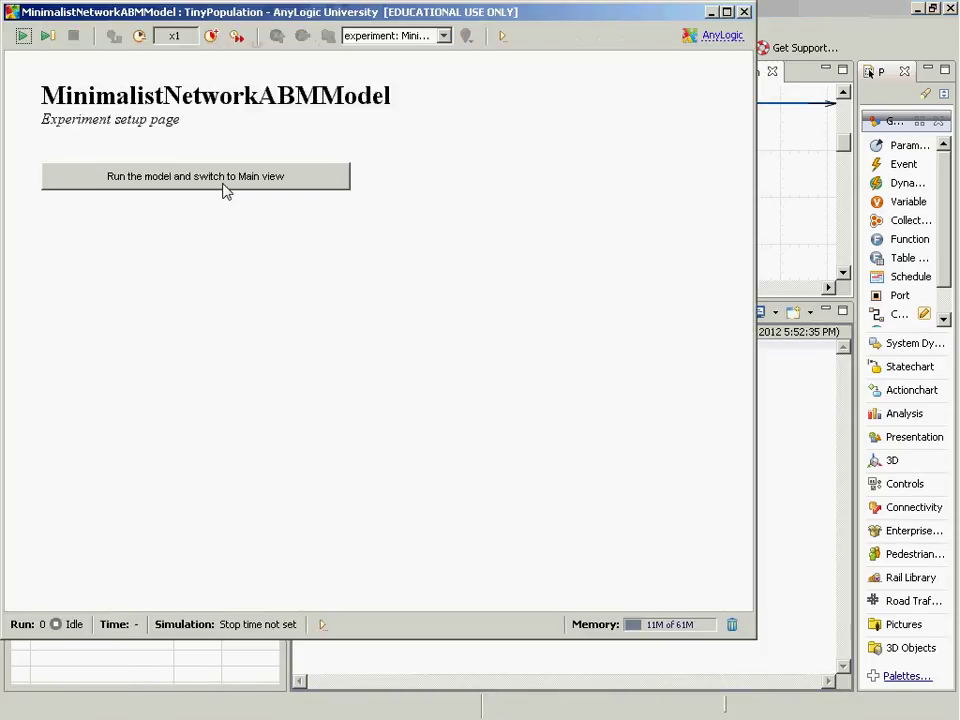
click(223, 189)
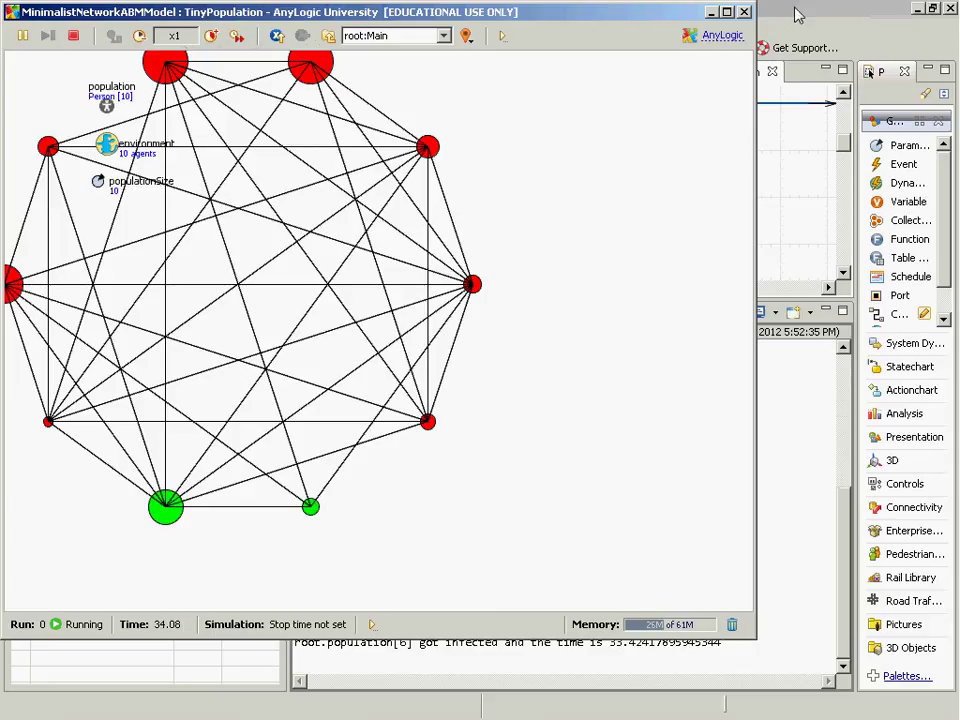
click(744, 13)
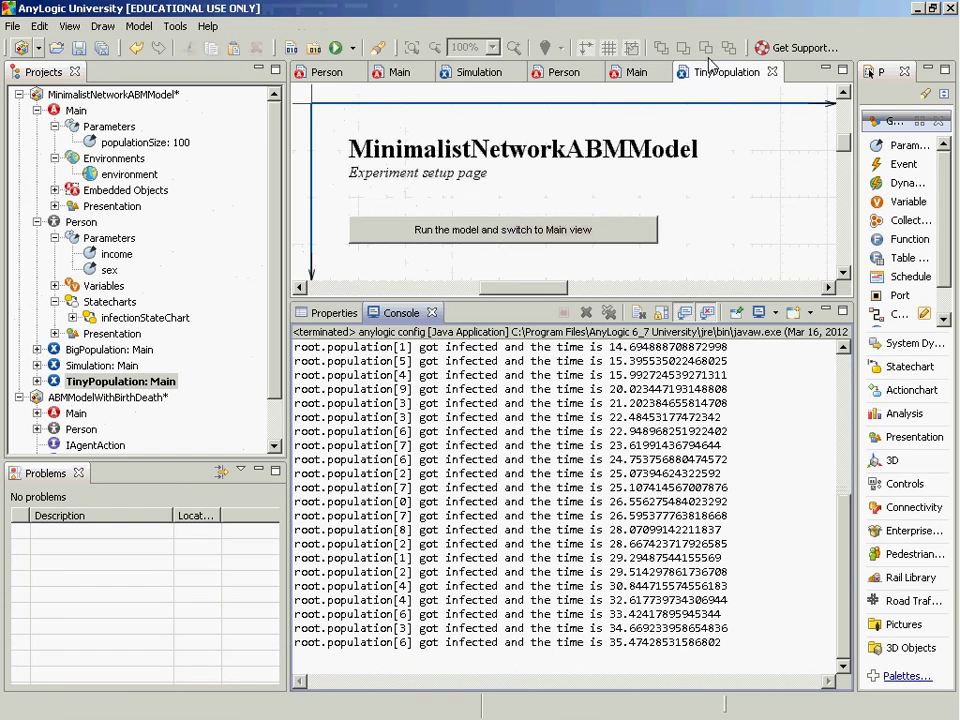
View TinyPopulation's advanced settings, showing 64 Mb maximum memory and no extra code
click(152, 382)
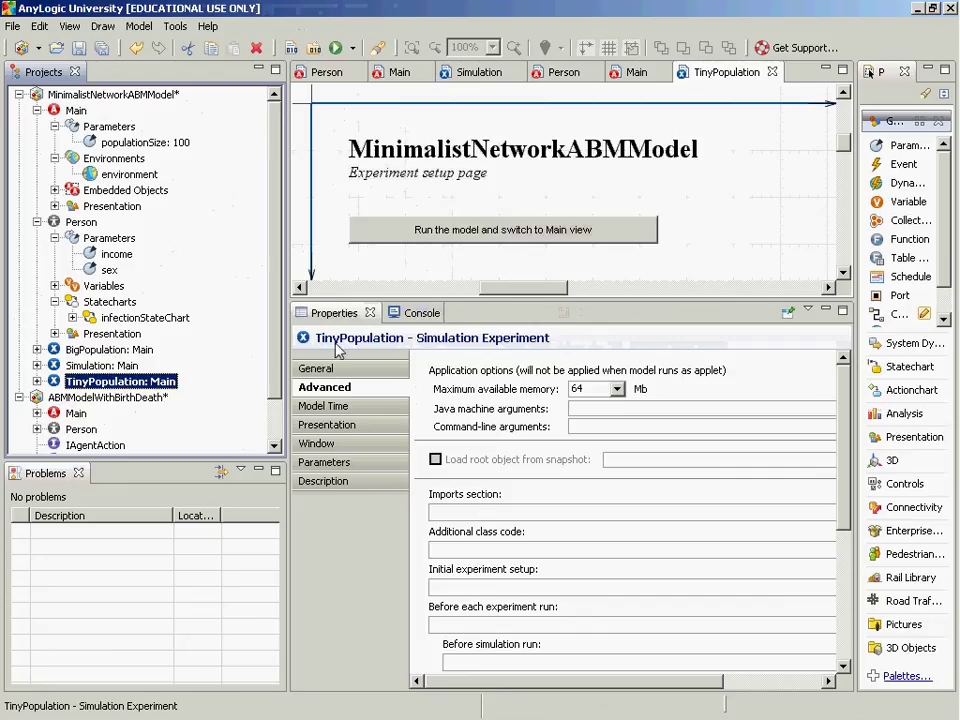
click(332, 388)
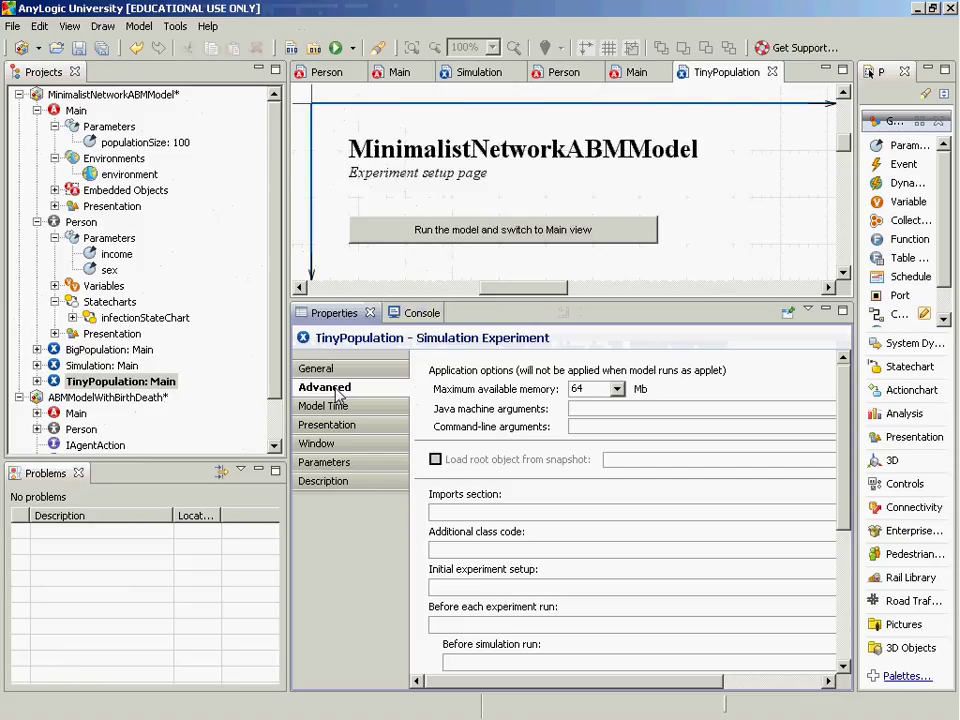
click(153, 382)
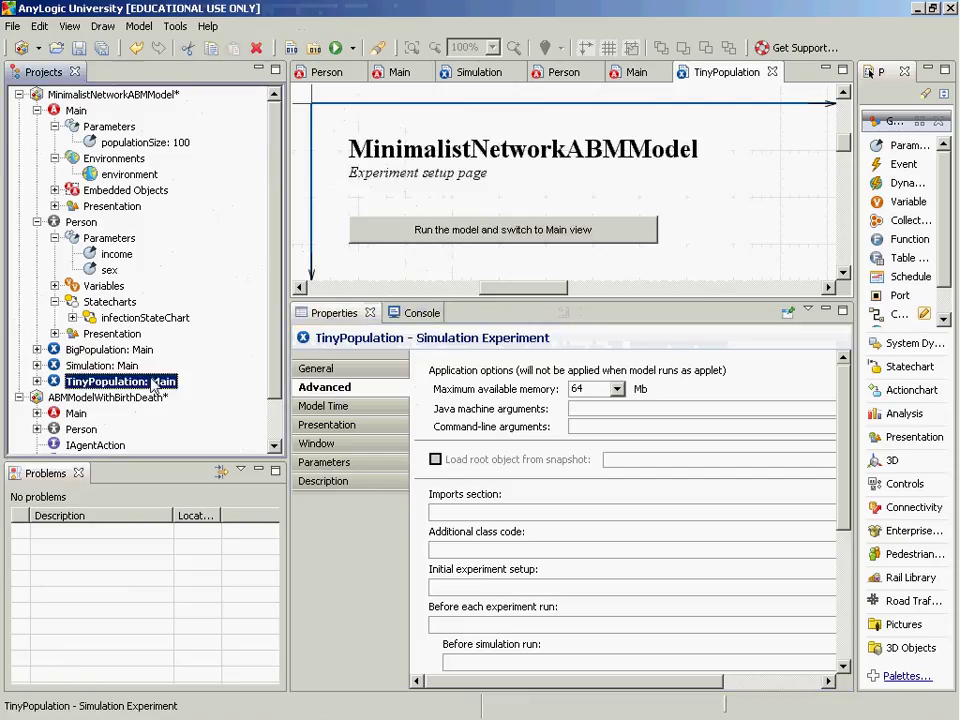
Change the environment's Connections per agent from 4 to 0.5
double_click(130, 174)
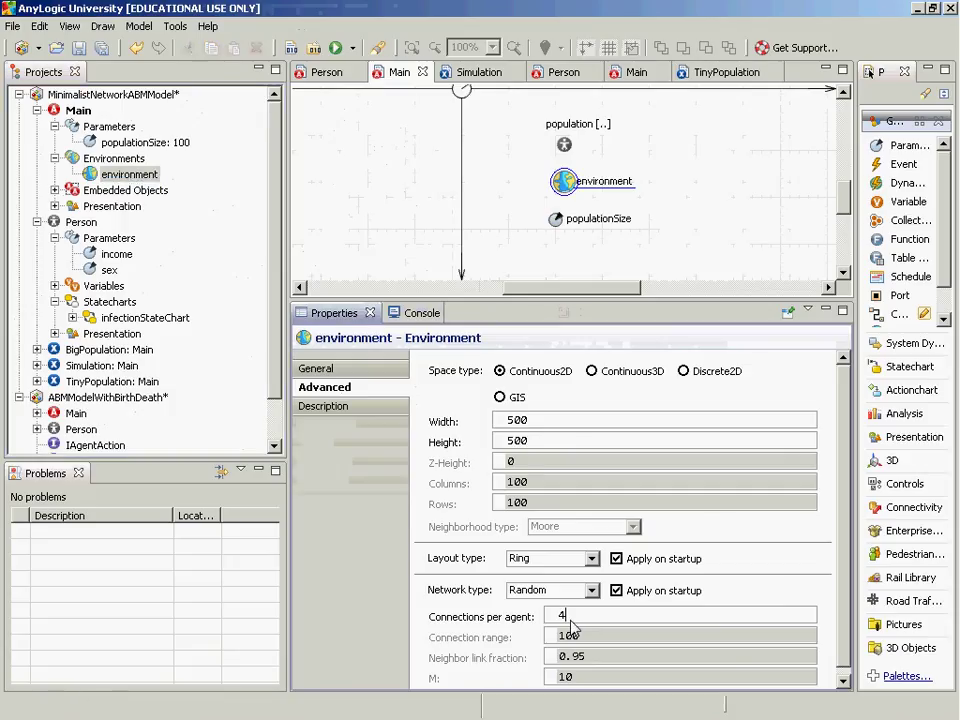
click(571, 618)
key(BackSpace)
text(1)
key(BackSpace)
text(0.5)
Run TinyPopulation with 0.5 connections per agent, closing it after reinfections reach about 225.9
click(76, 383)
right_click(76, 385)
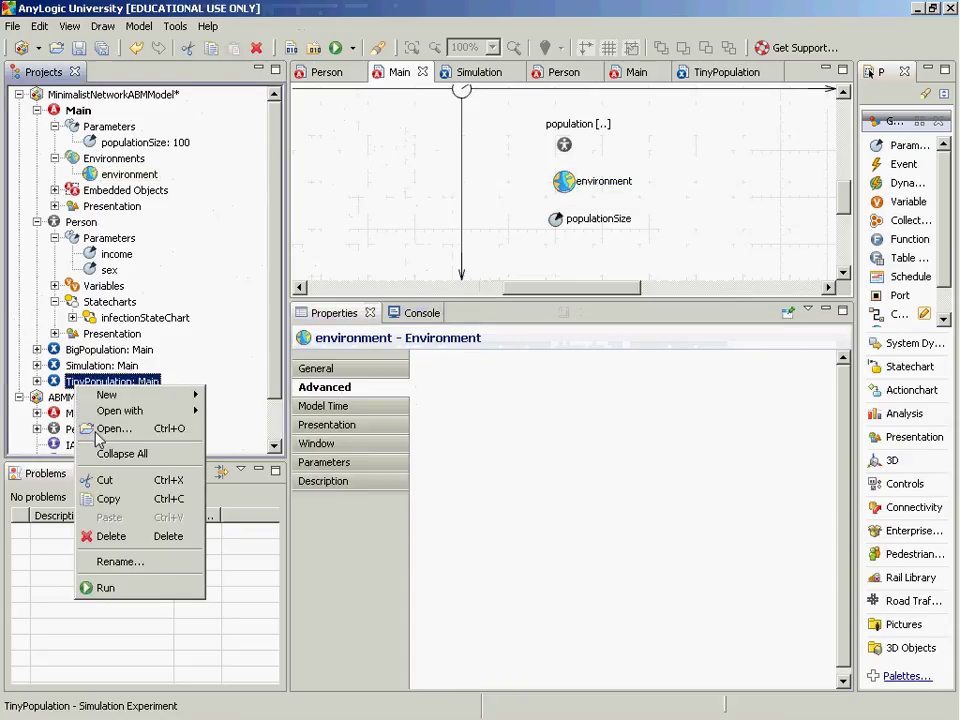
click(122, 590)
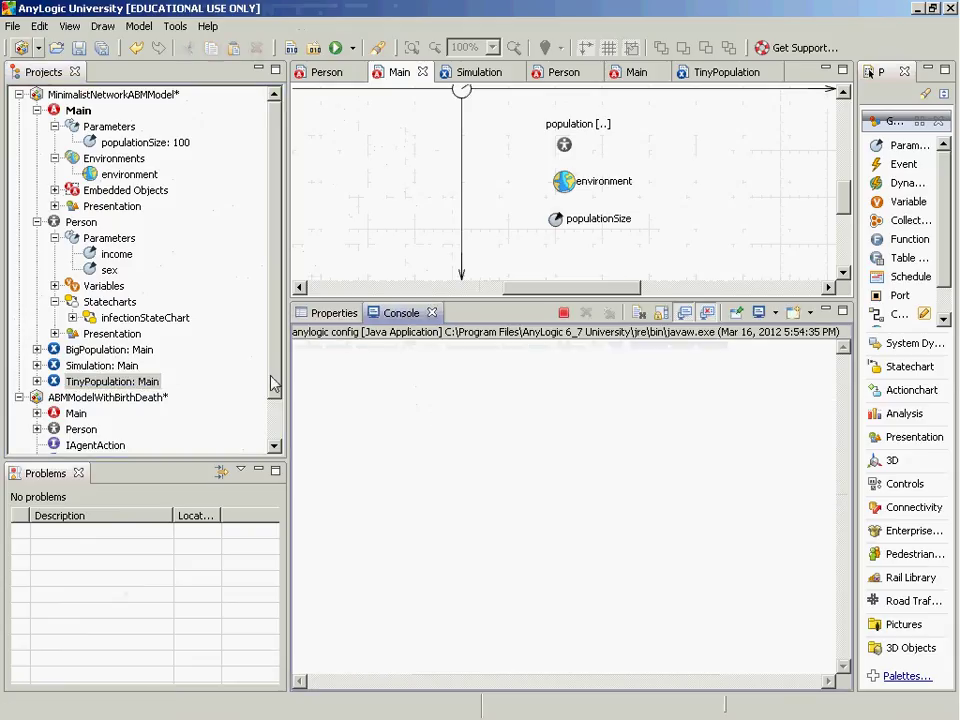
click(224, 190)
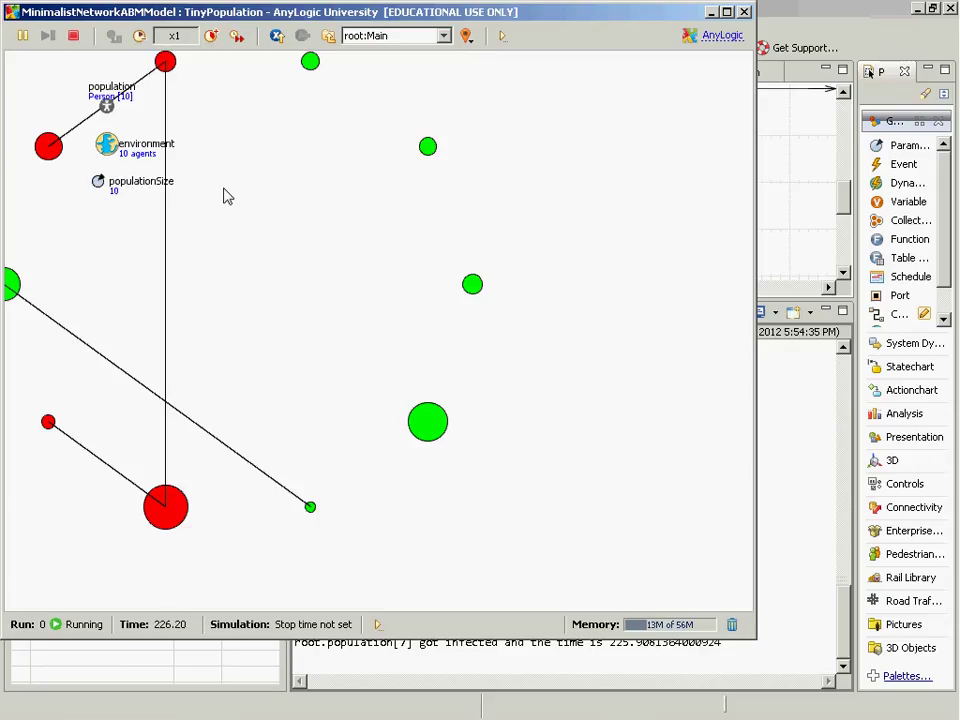
key(alt+Tab)
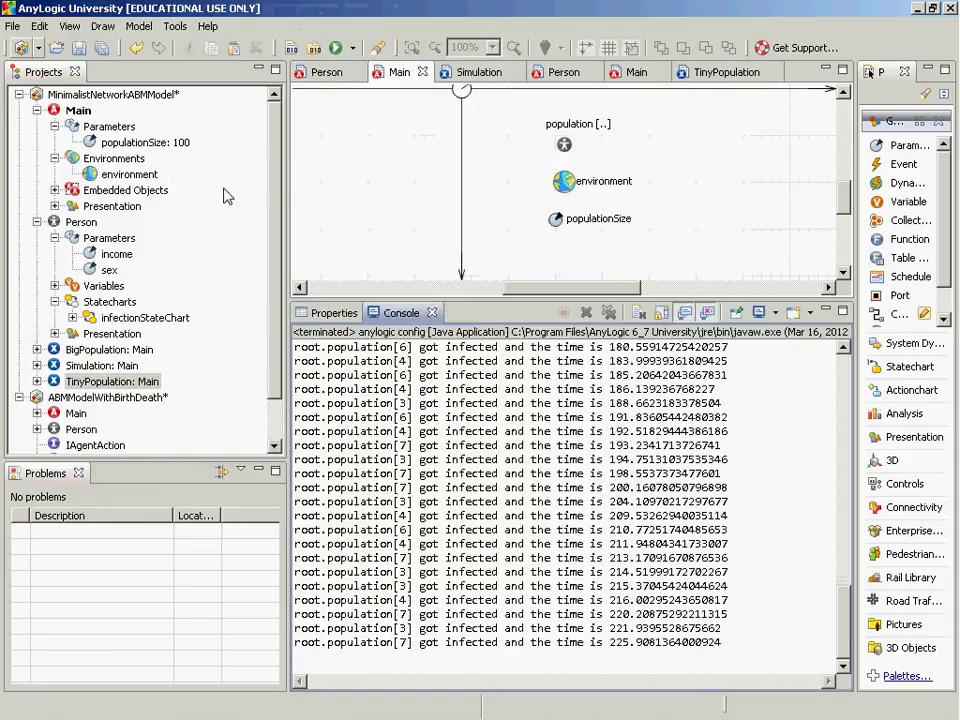
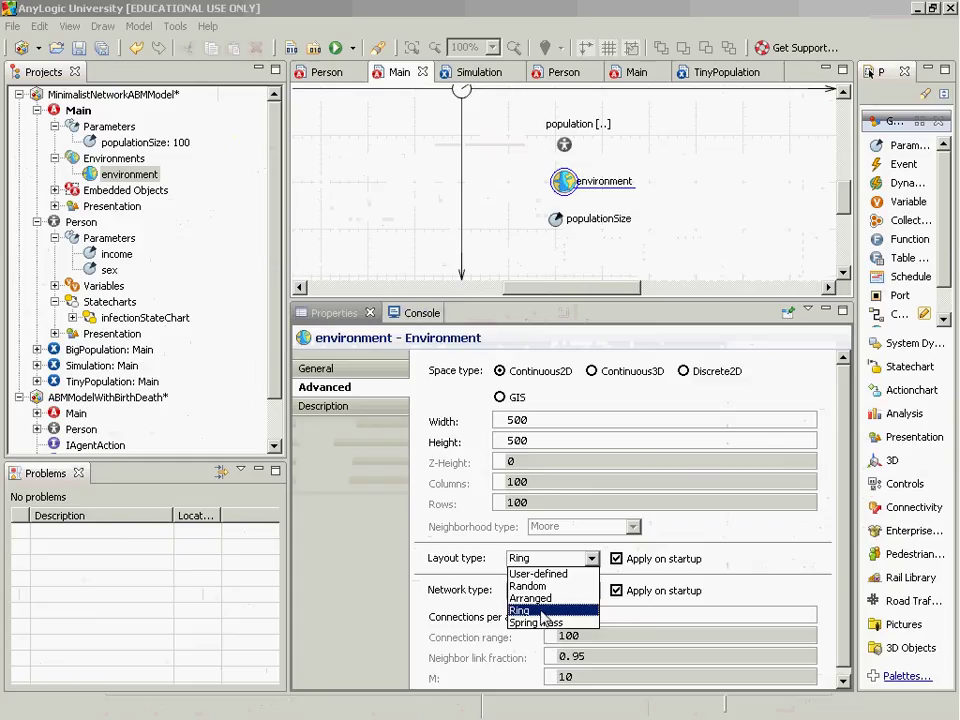
Keep the Ring layout and run the 10-agent TinyPopulation experiment, logging population[6] infected at time 0.0
click(541, 612)
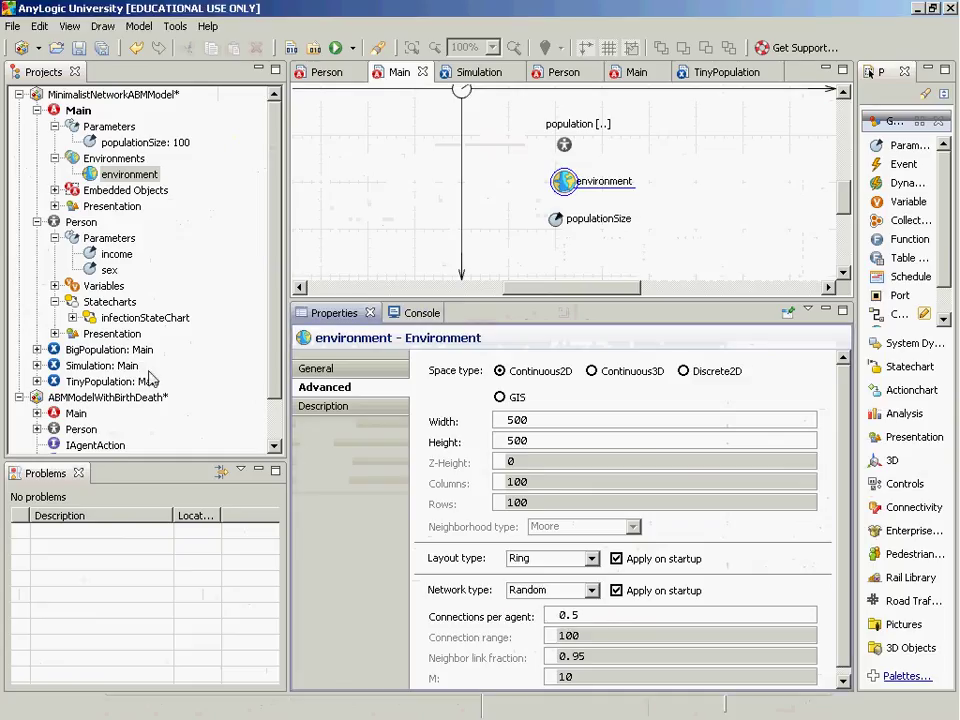
click(112, 381)
right_click(113, 381)
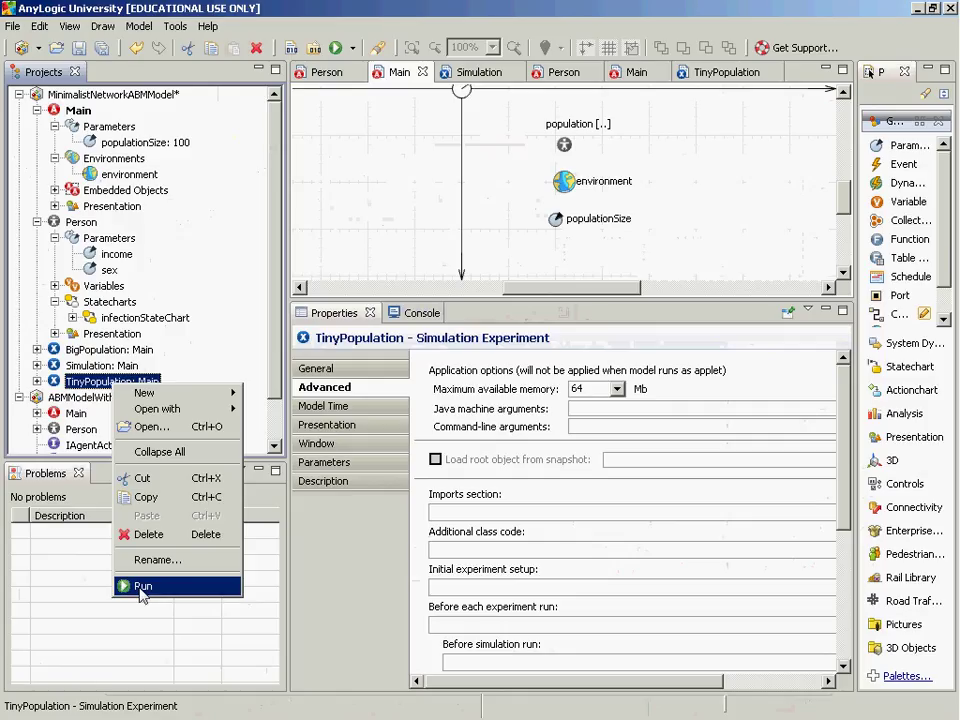
click(141, 594)
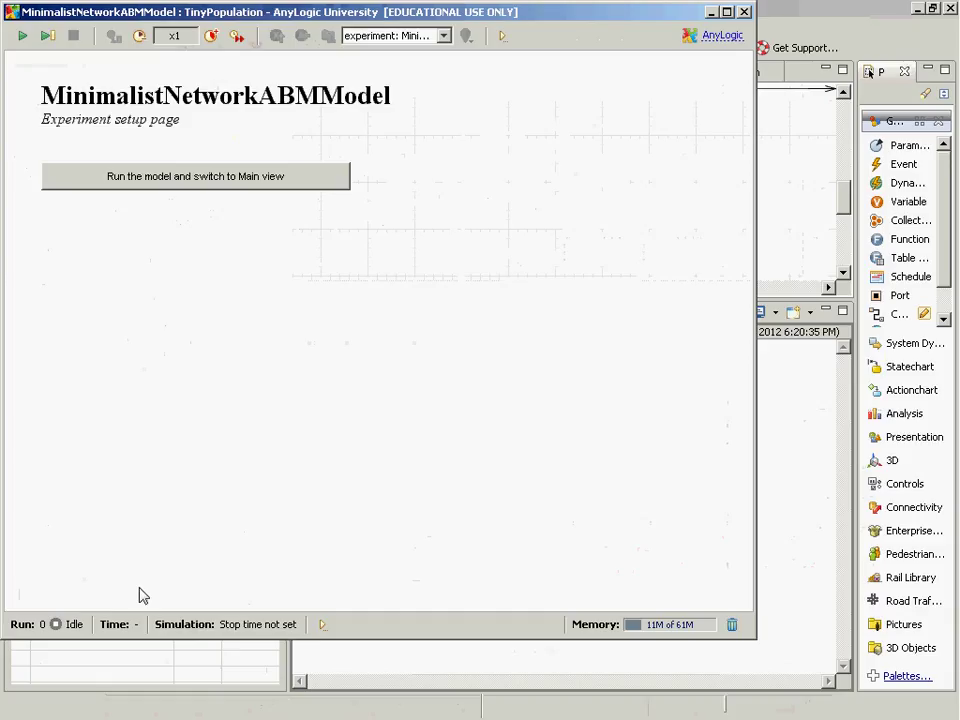
click(236, 185)
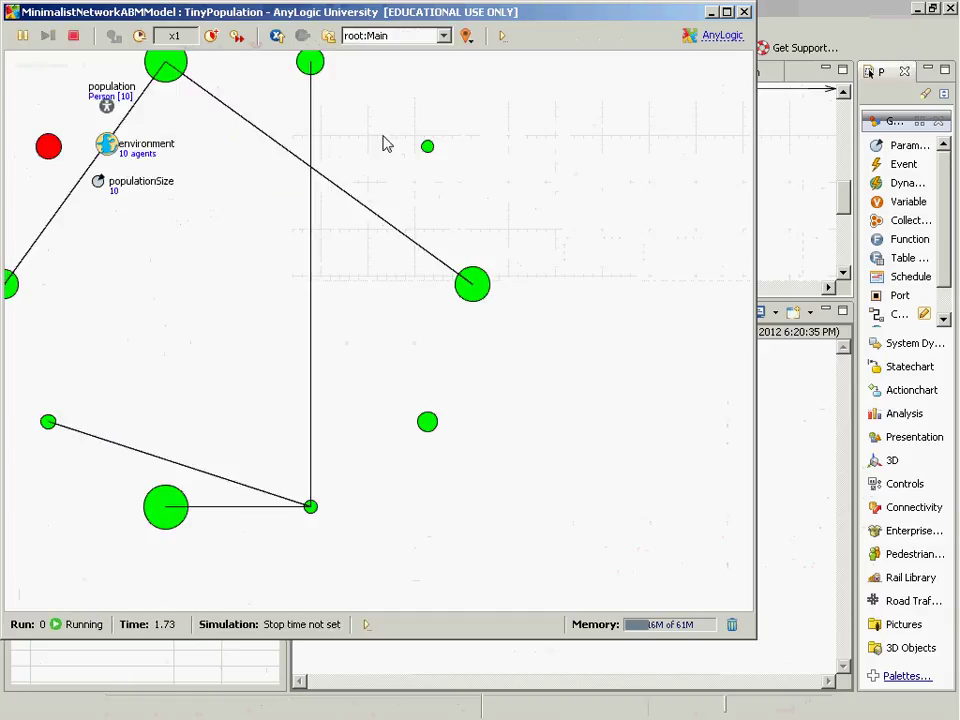
key(alt+Tab)
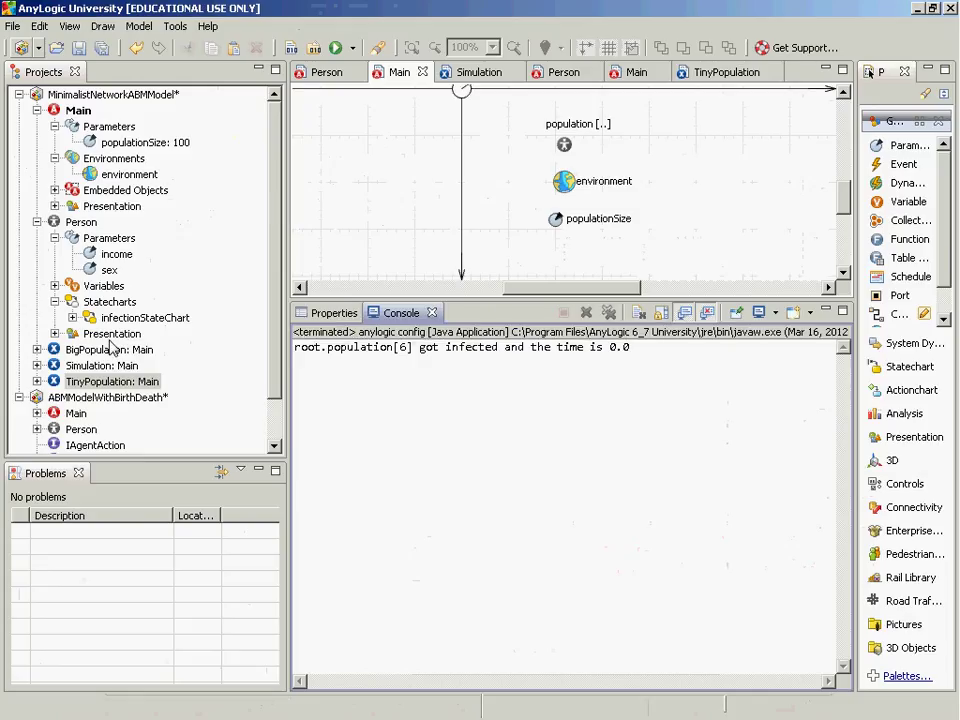
Run and stop the 100-agent Simulation in ring layout, then select the environment to view its settings
click(120, 366)
right_click(116, 365)
click(153, 540)
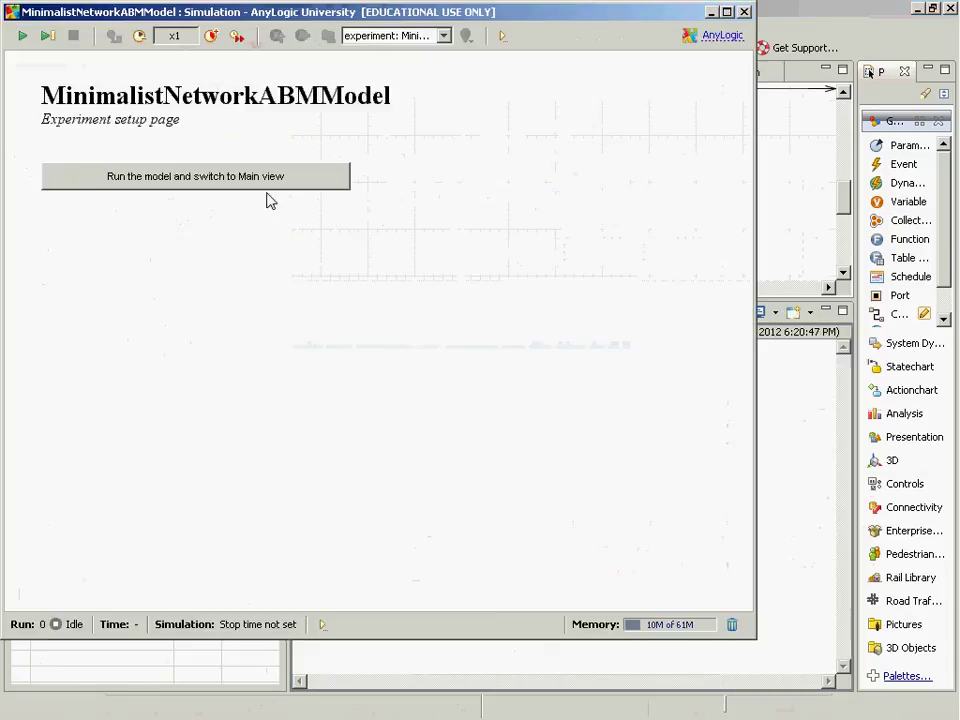
click(247, 192)
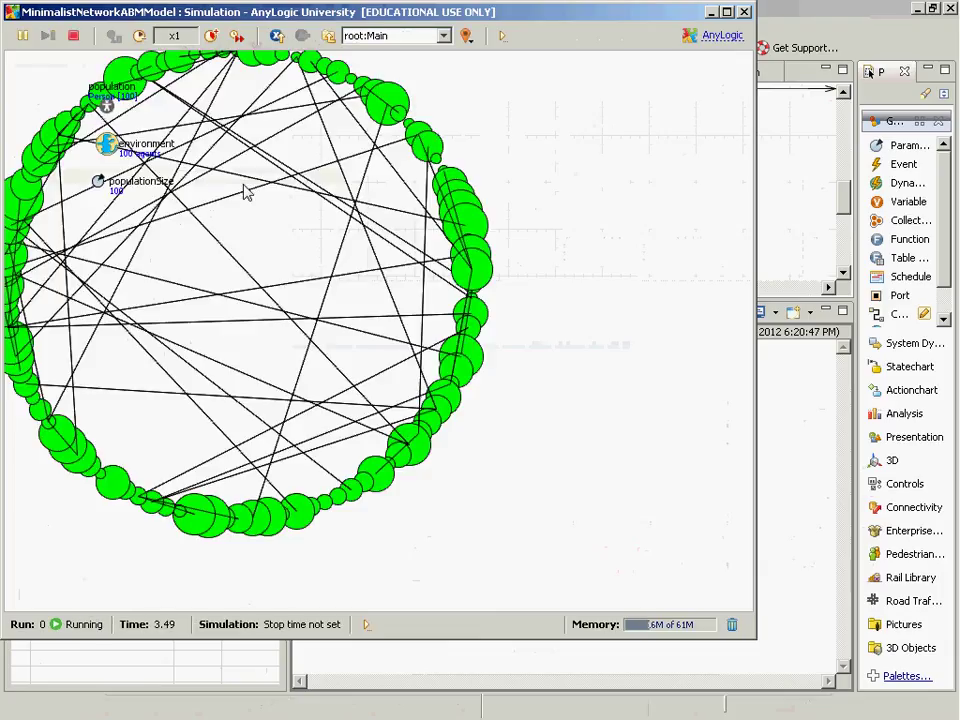
key(alt+F4)
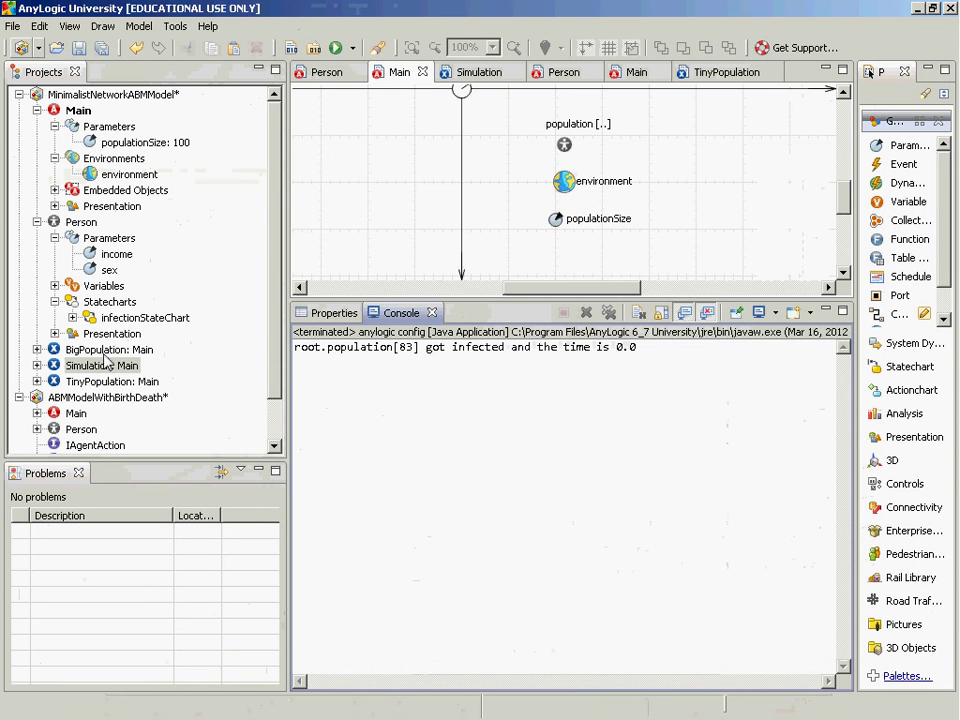
click(122, 175)
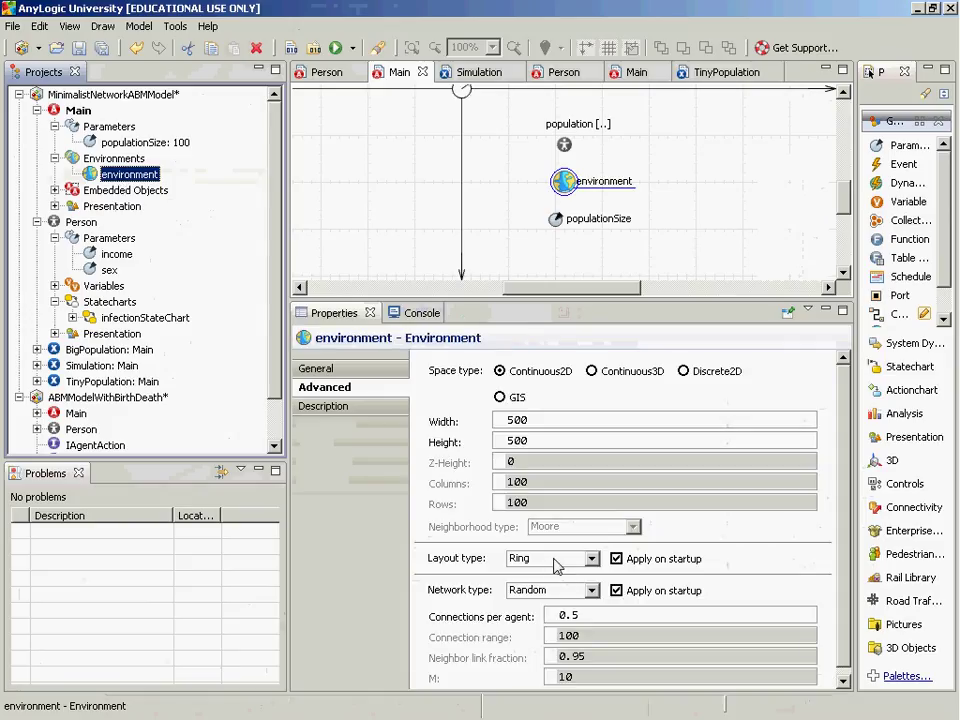
Change the Random network's connections per agent from 0.5 to 4
double_click(566, 615)
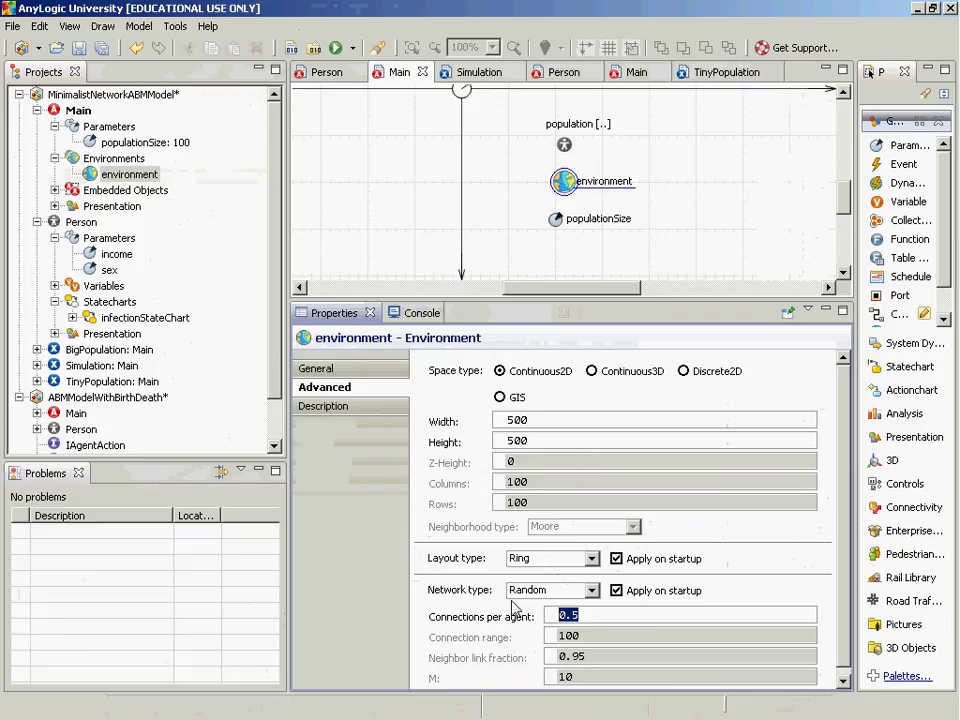
text(4)
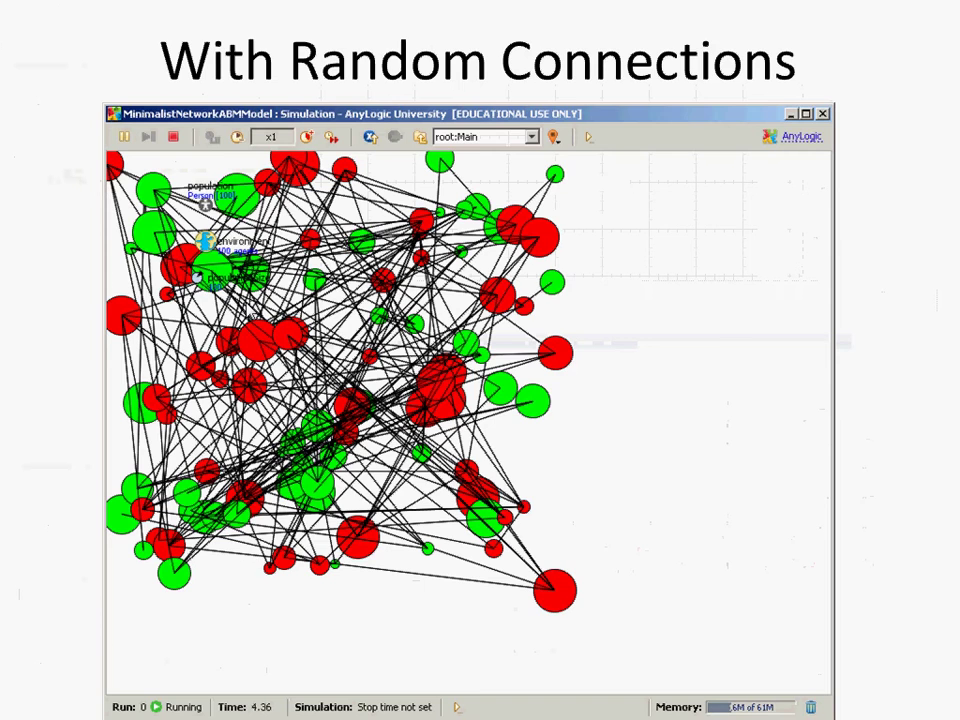
key(alt+Tab)
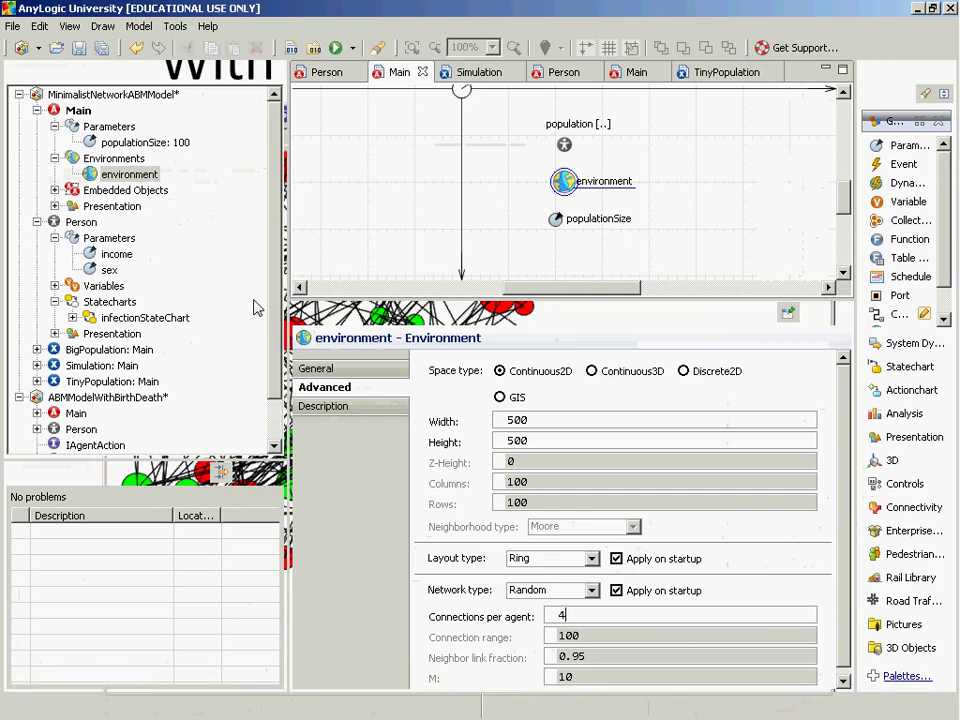
Switch to the Arranged layout and run the Simulation until infections reach time 22.77
click(546, 560)
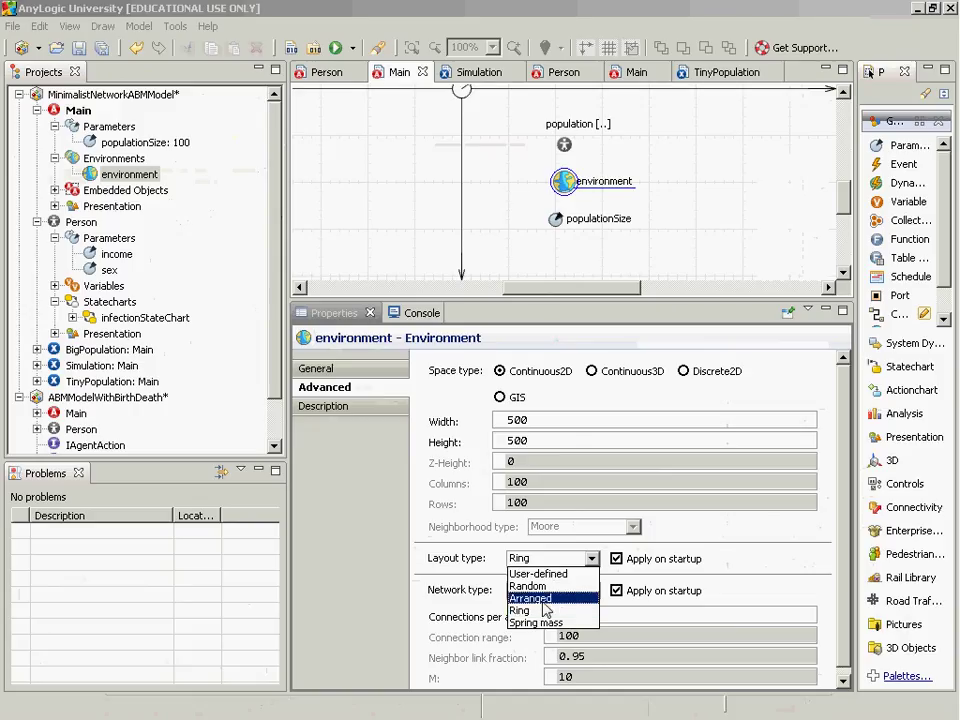
click(544, 601)
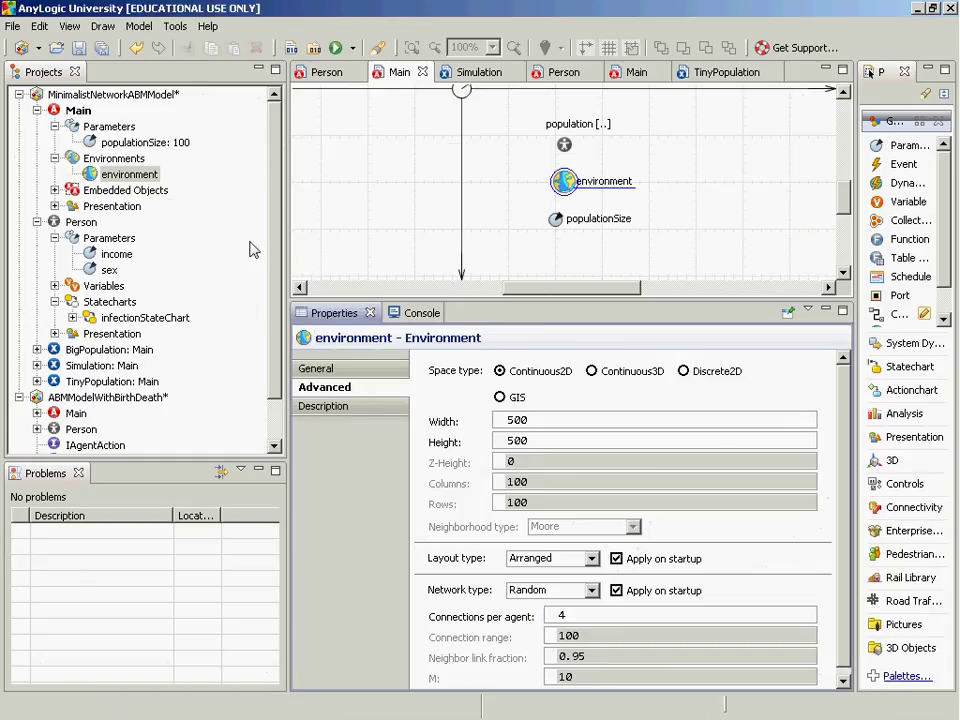
right_click(97, 369)
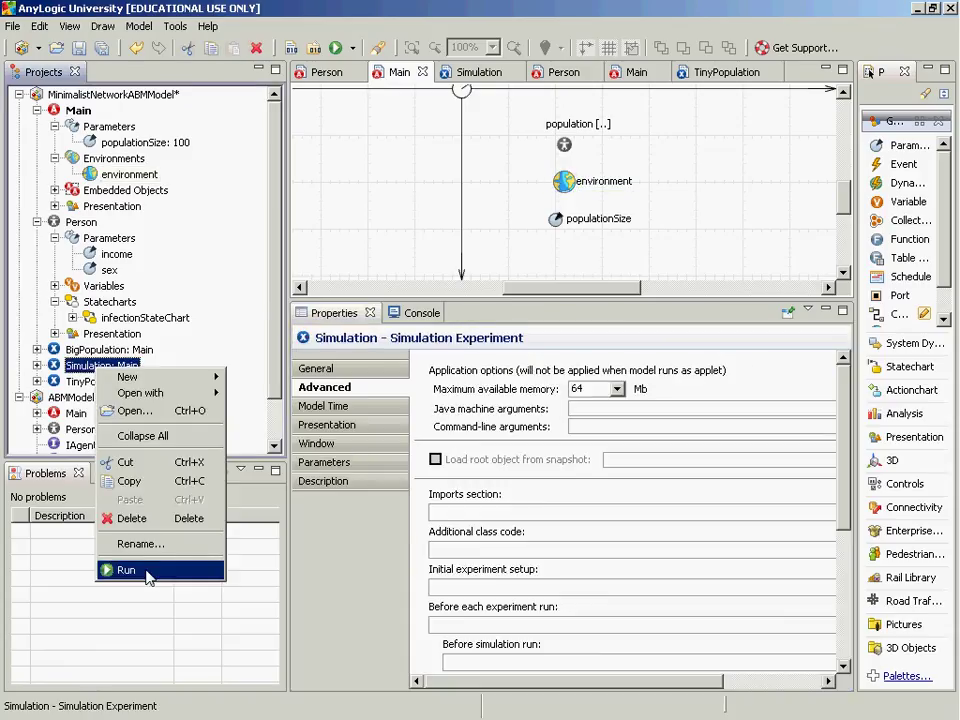
click(147, 578)
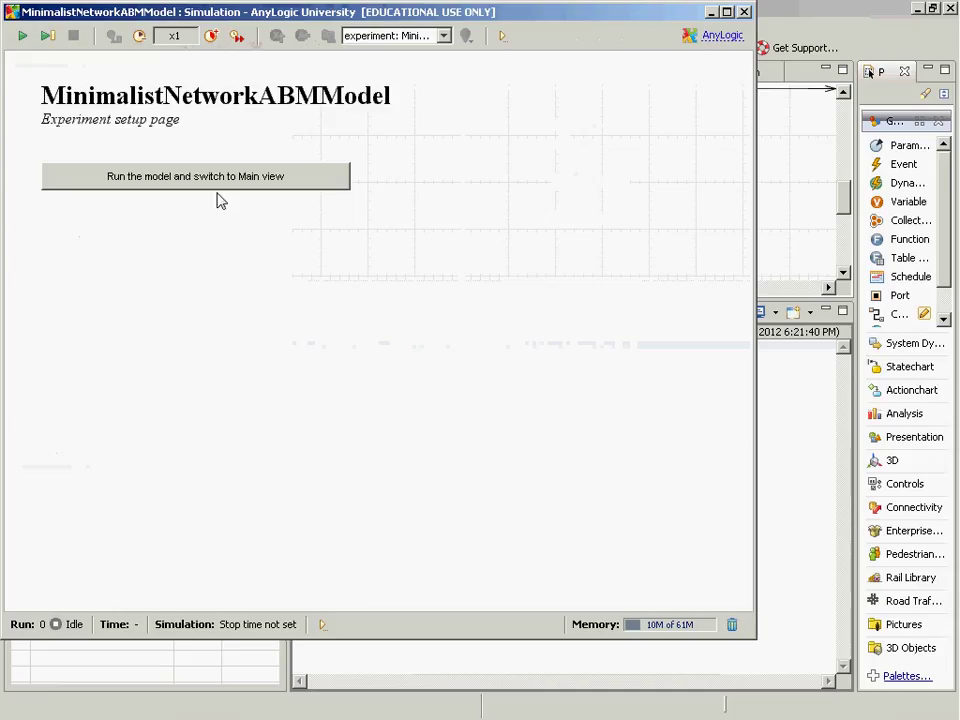
click(215, 184)
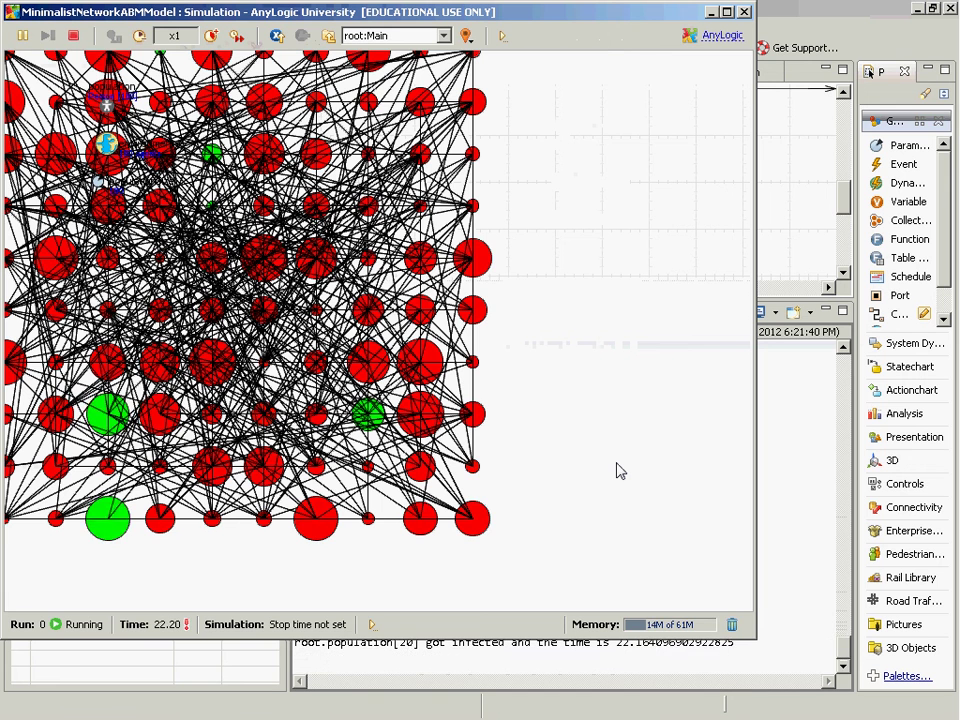
key(alt+F4)
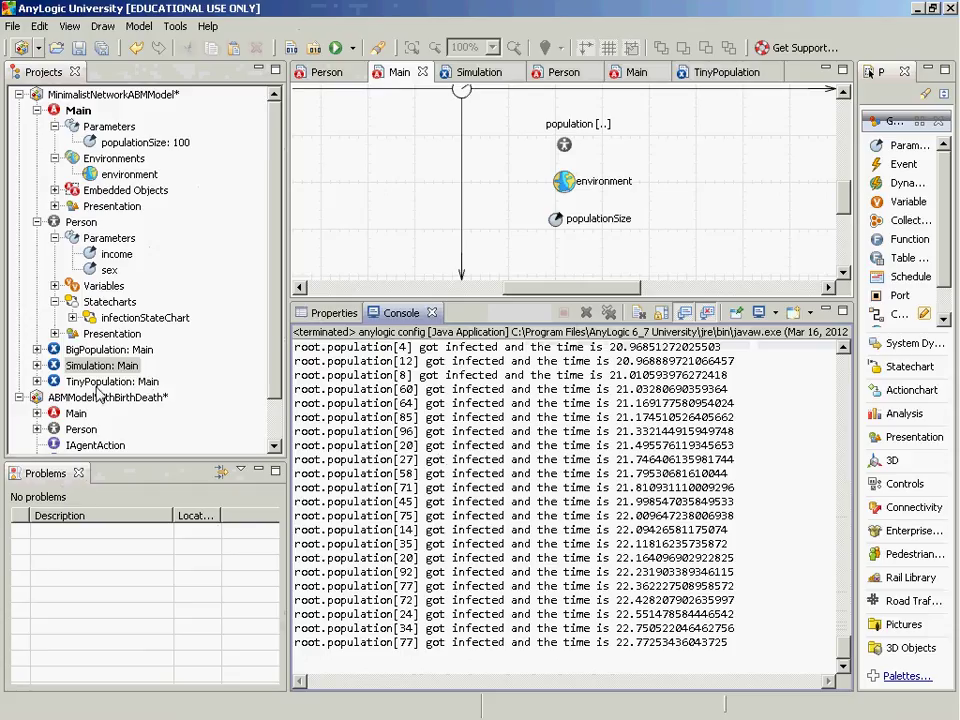
Set the environment's layout type to Spring mass
click(66, 366)
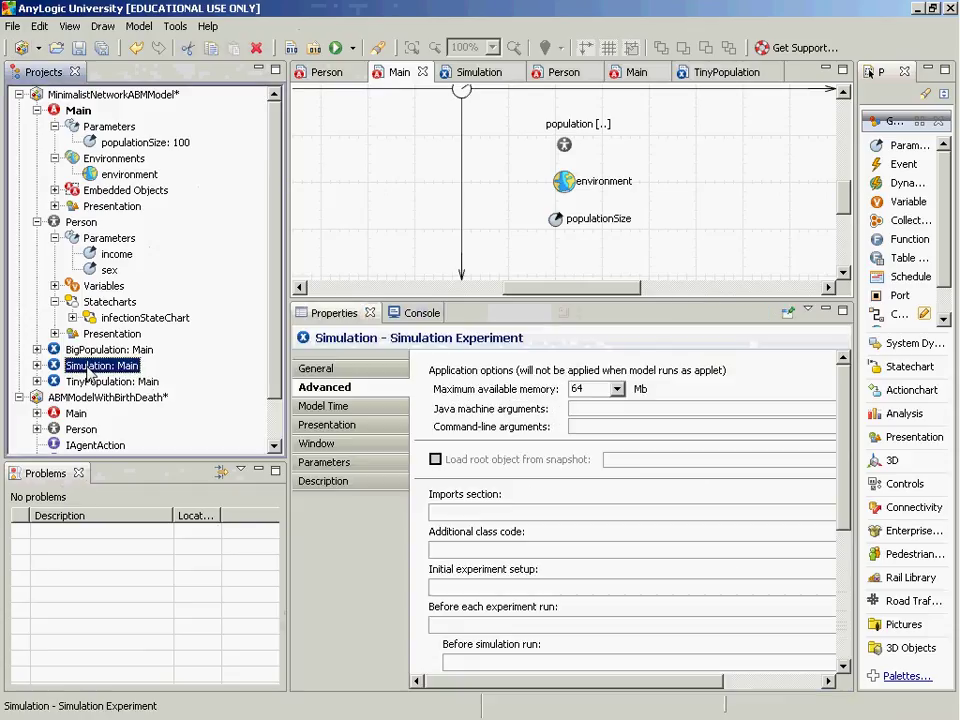
click(564, 182)
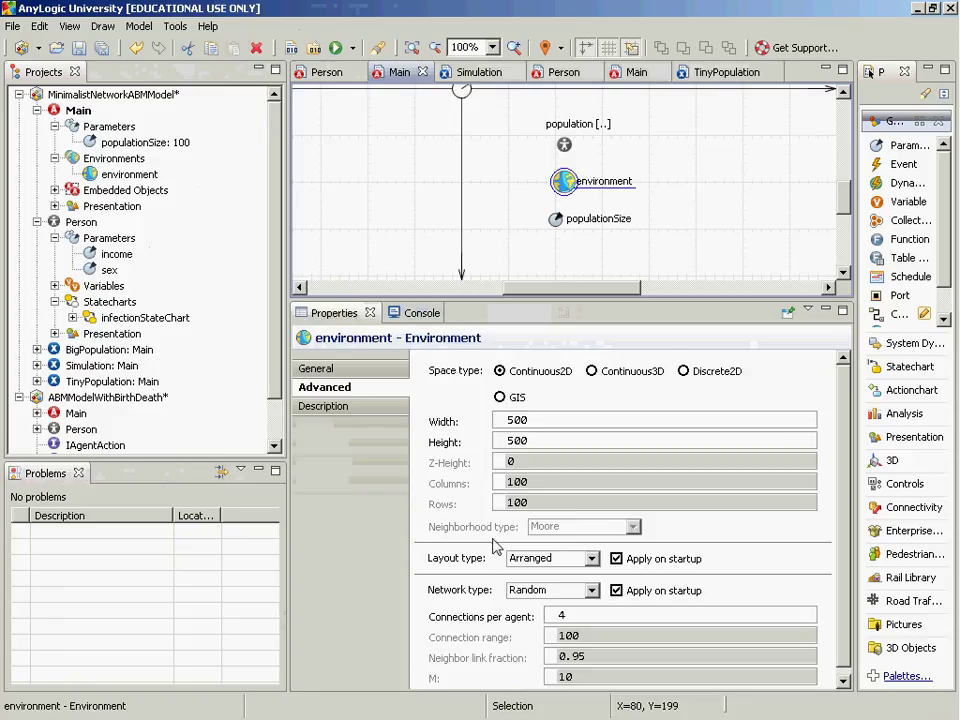
click(590, 558)
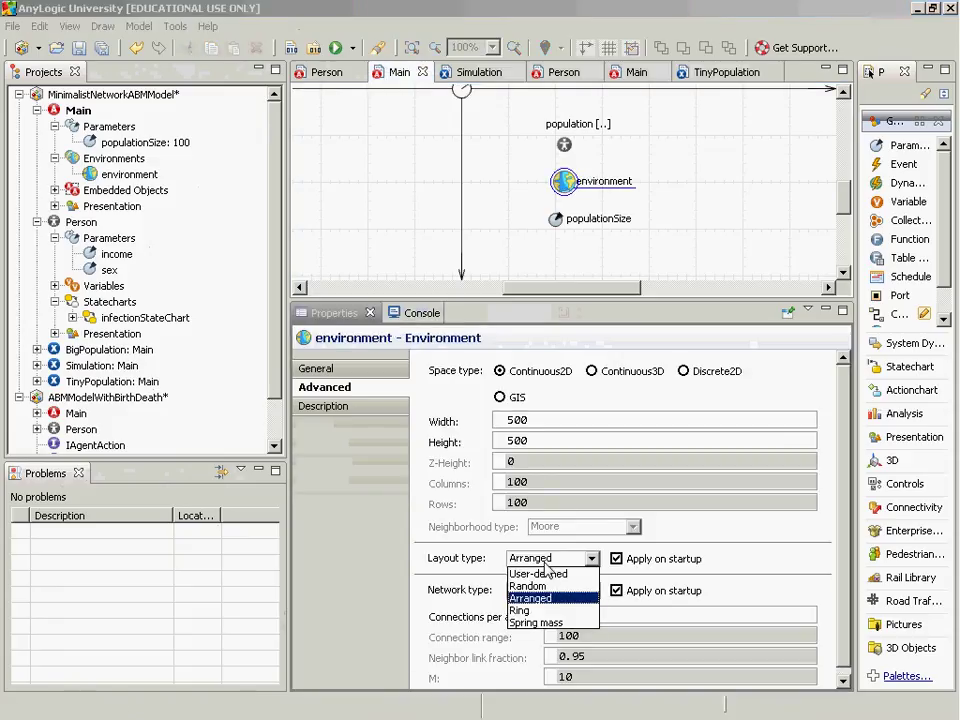
click(535, 625)
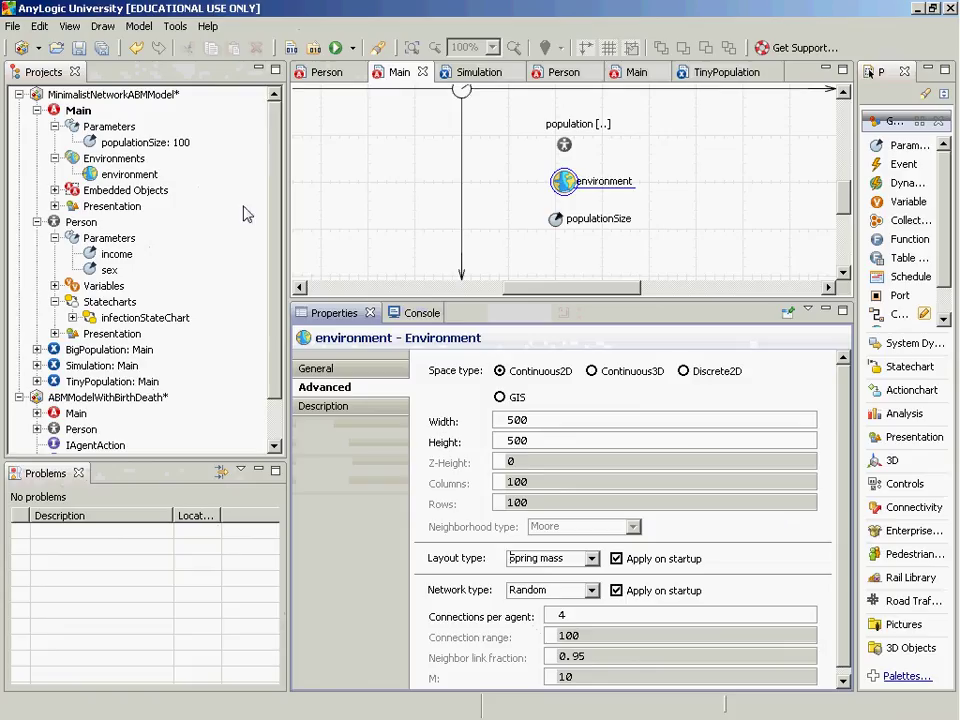
Run the Simulation experiment in Spring mass layout, logging infections up to time 72.42
right_click(105, 382)
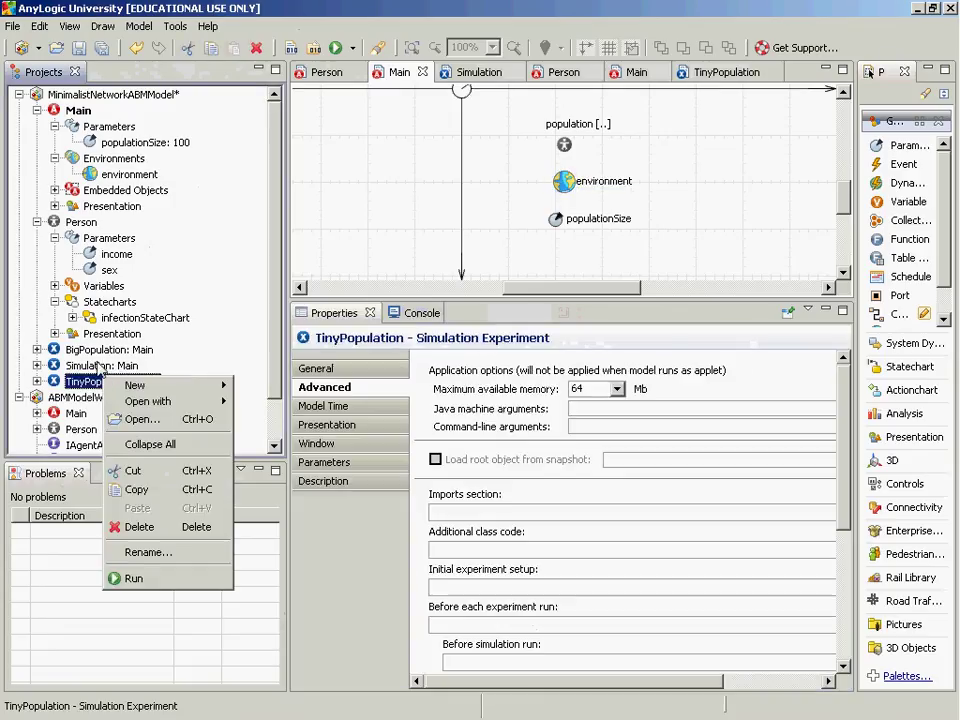
right_click(97, 365)
click(125, 563)
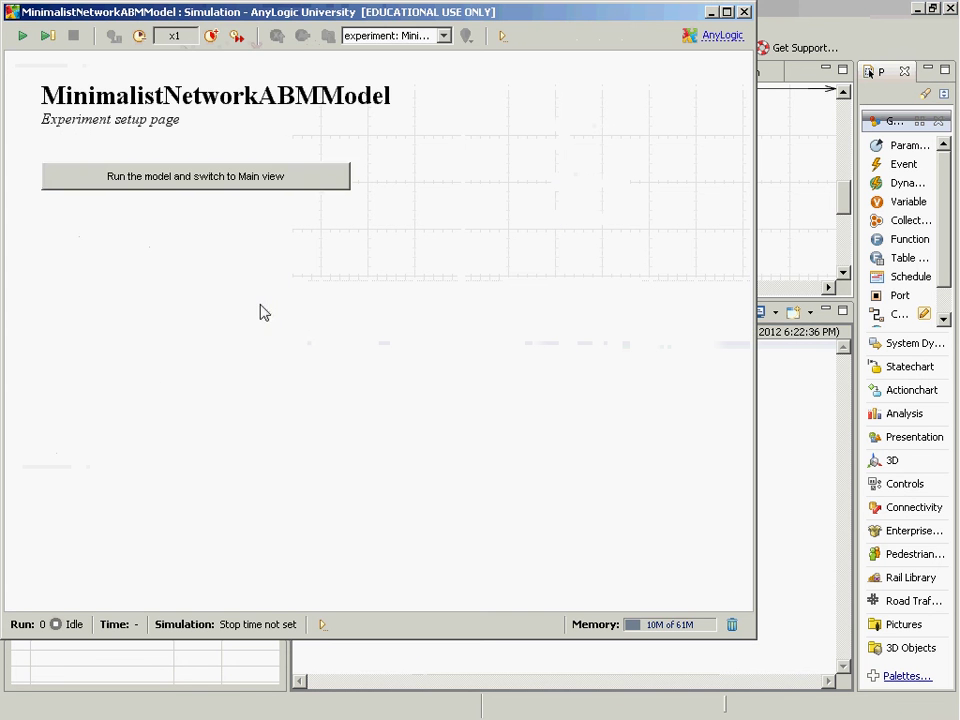
click(212, 182)
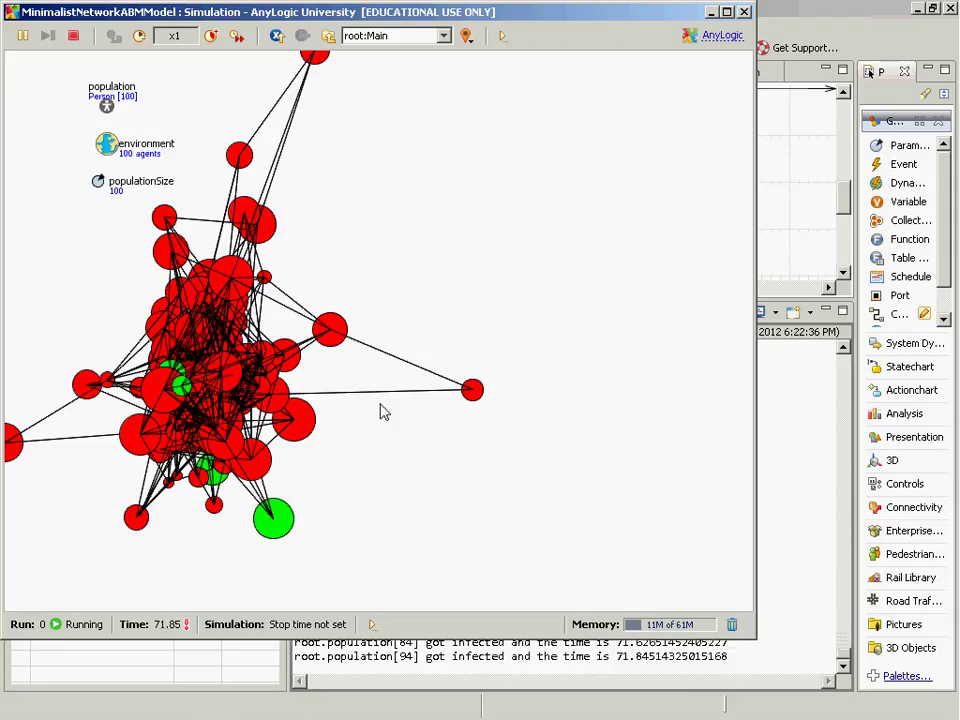
key(alt+F4)
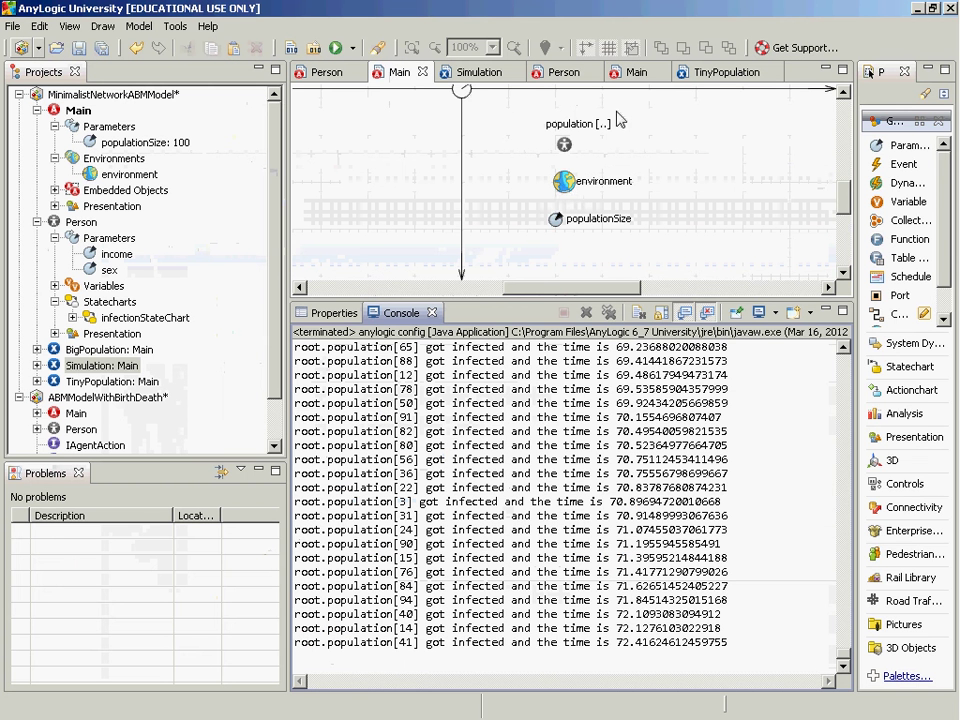
Select the environment to show its Spring mass layout and Random network with 4 connections
click(564, 186)
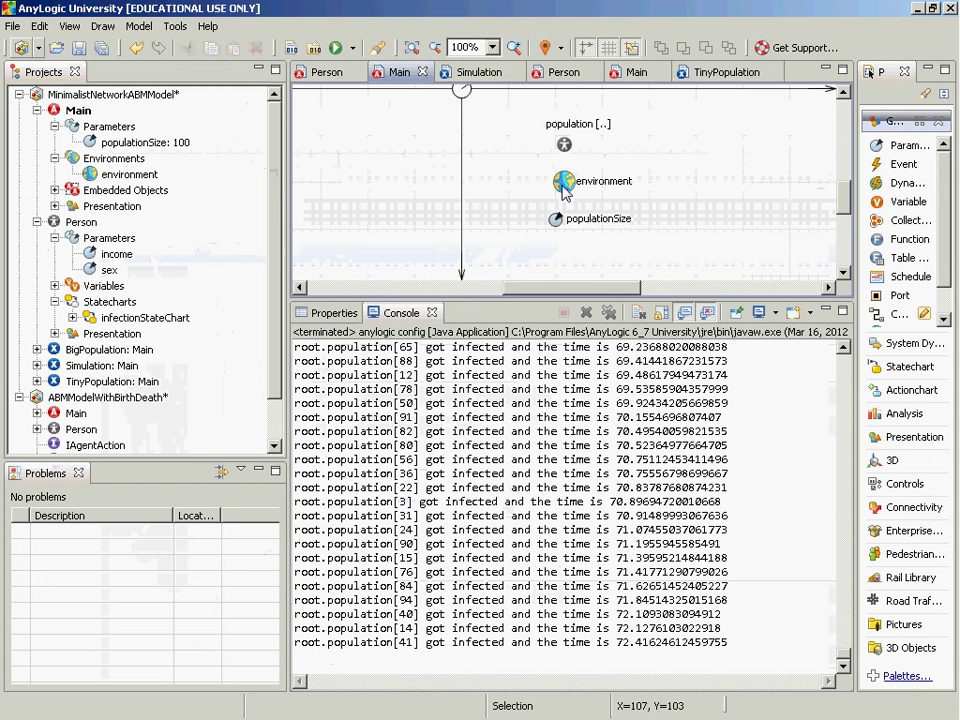
click(564, 186)
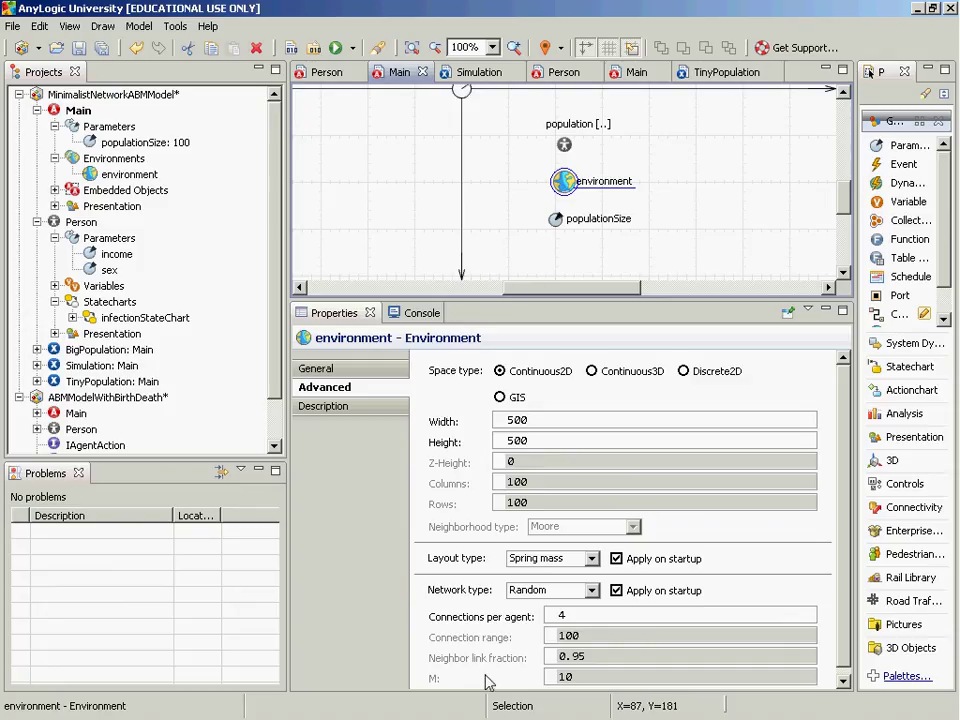
Set the network type to Scale-free and the layout type to Ring
click(591, 590)
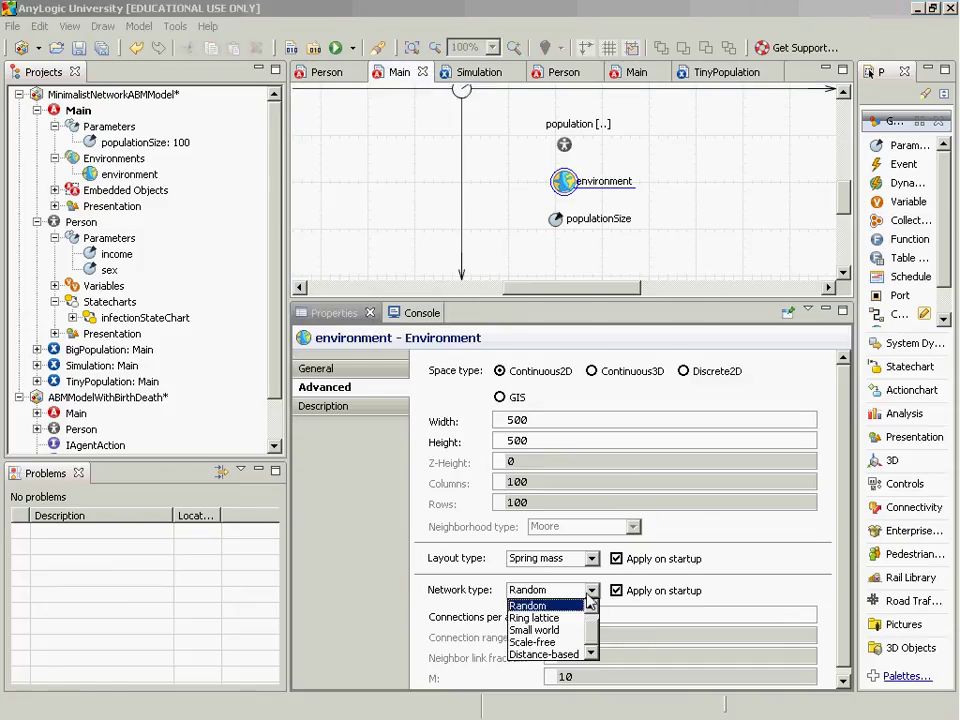
click(545, 643)
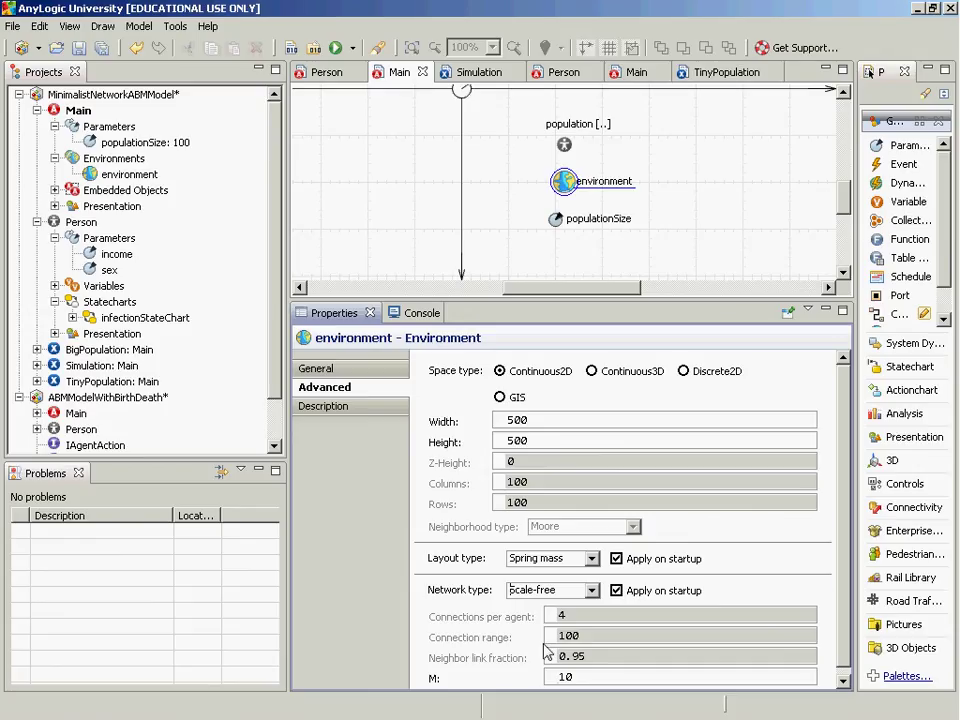
click(591, 558)
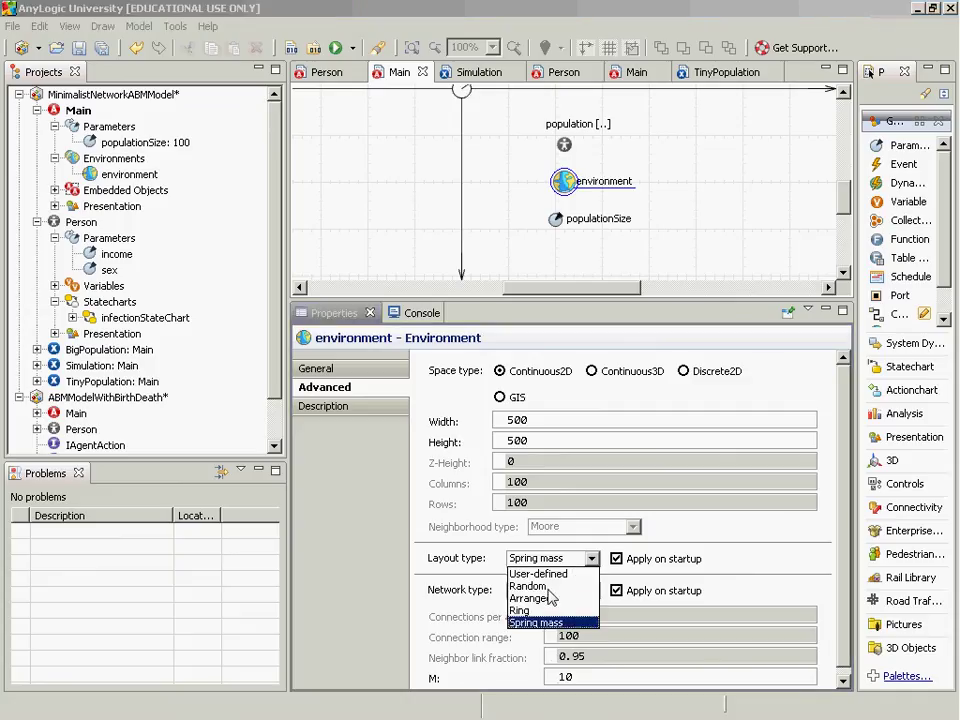
click(545, 611)
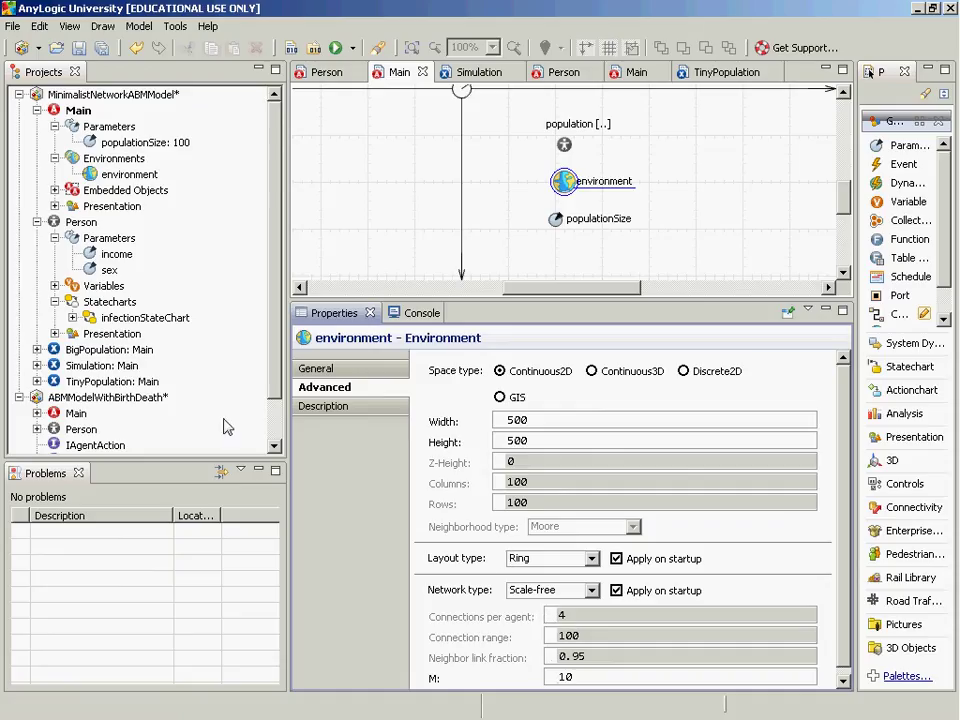
Run TinyPopulation once, logging population[1] infected at time 0.0, and reselect the environment
right_click(124, 386)
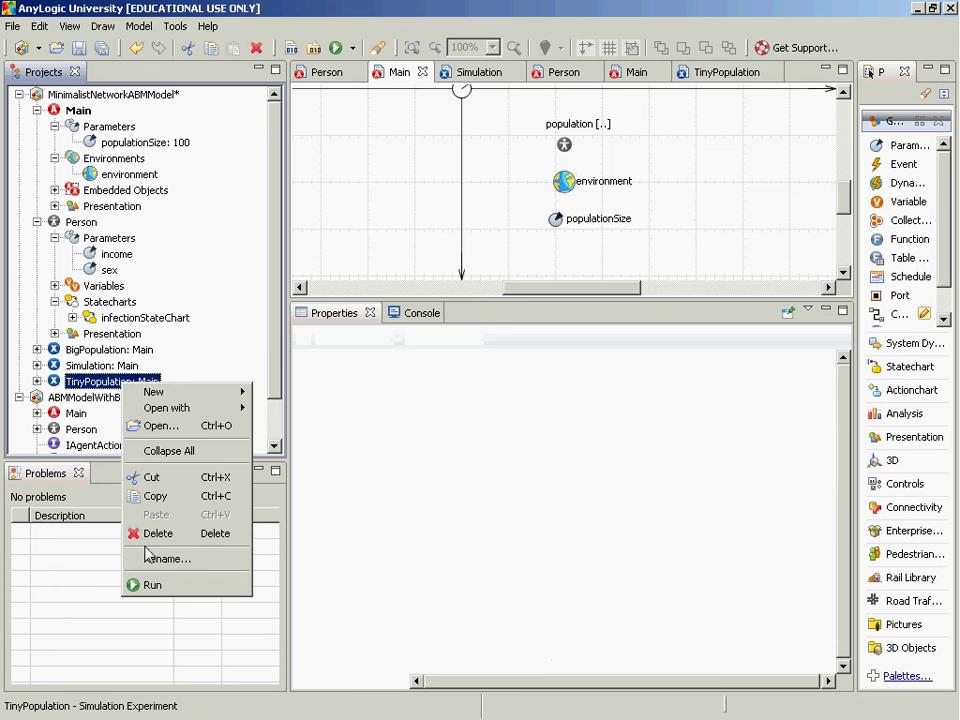
click(152, 585)
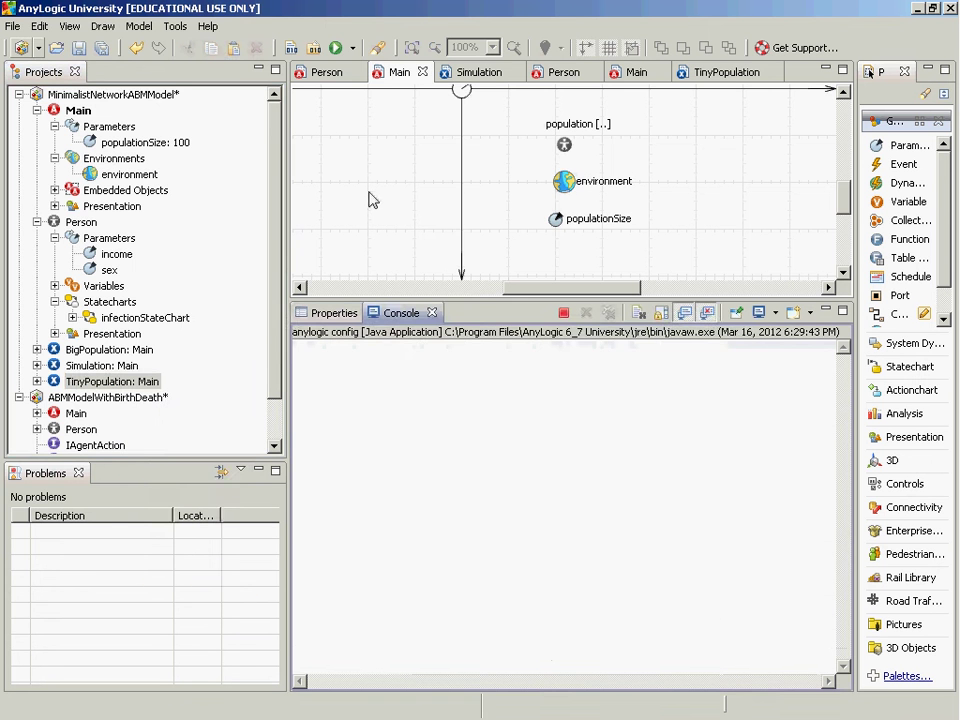
click(241, 186)
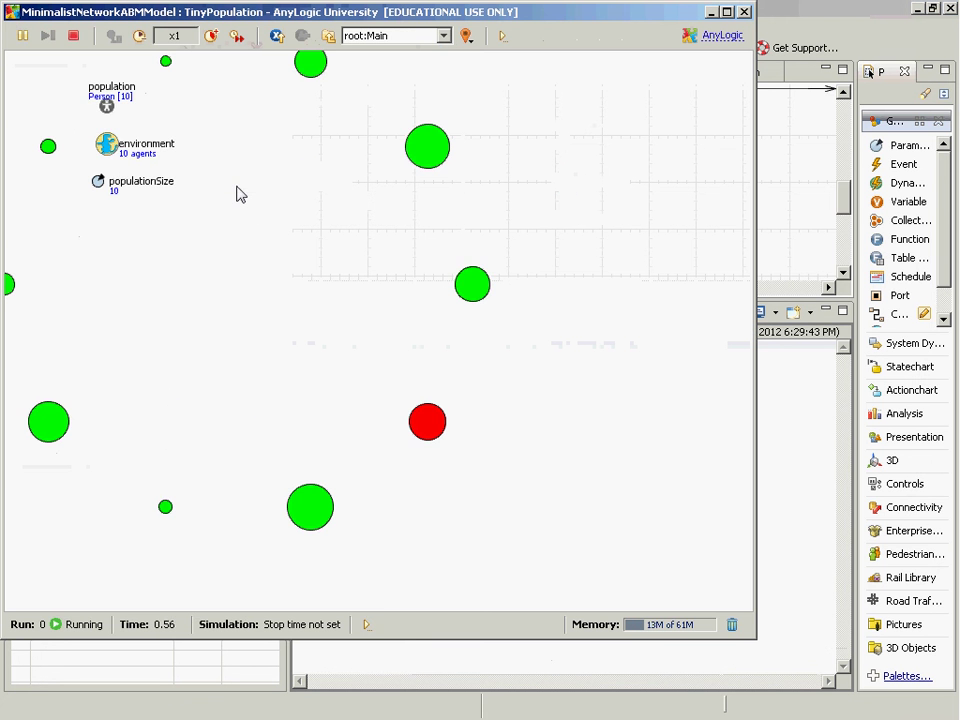
click(744, 11)
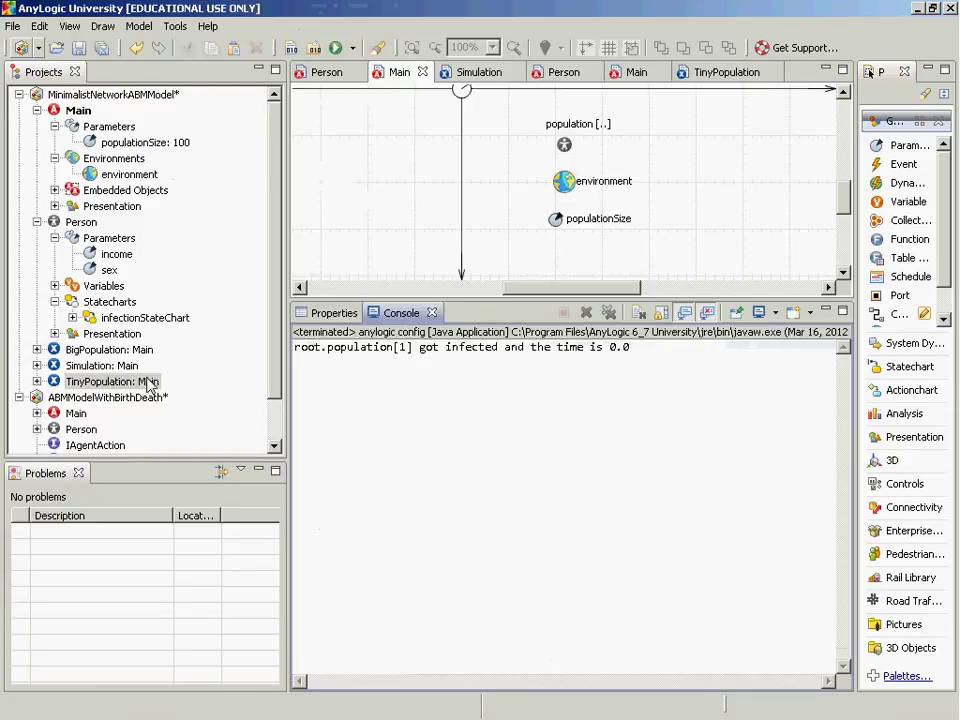
click(128, 174)
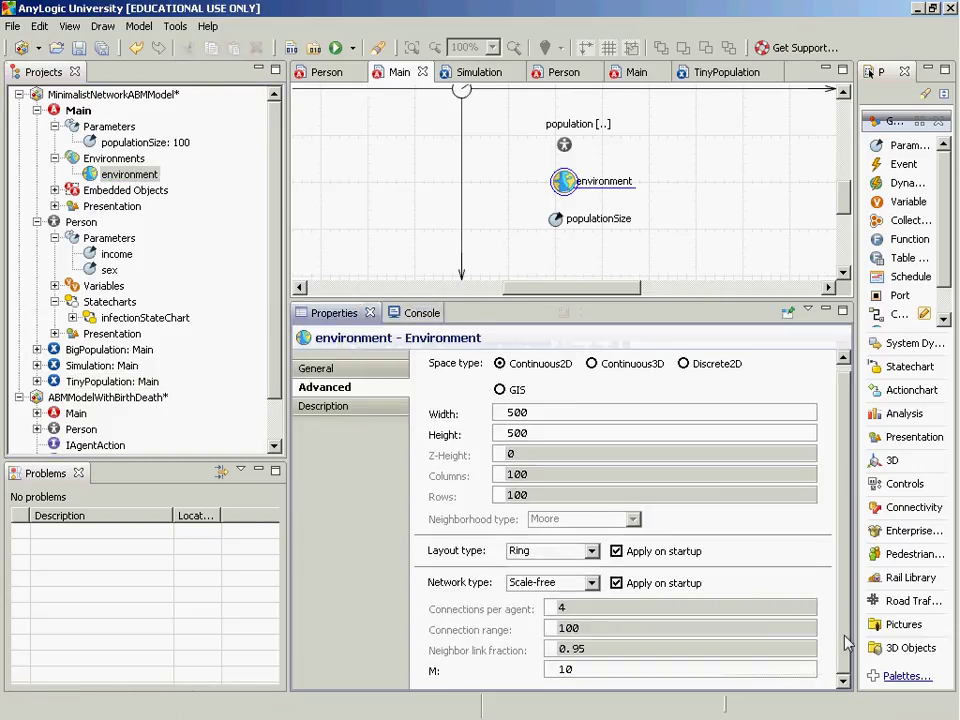
Change the scale-free network's M value from 10 to 20
click(564, 677)
double_click(564, 677)
text(20)
Run TinyPopulation with M 20, logging population[9] infected at time 0.0
right_click(86, 395)
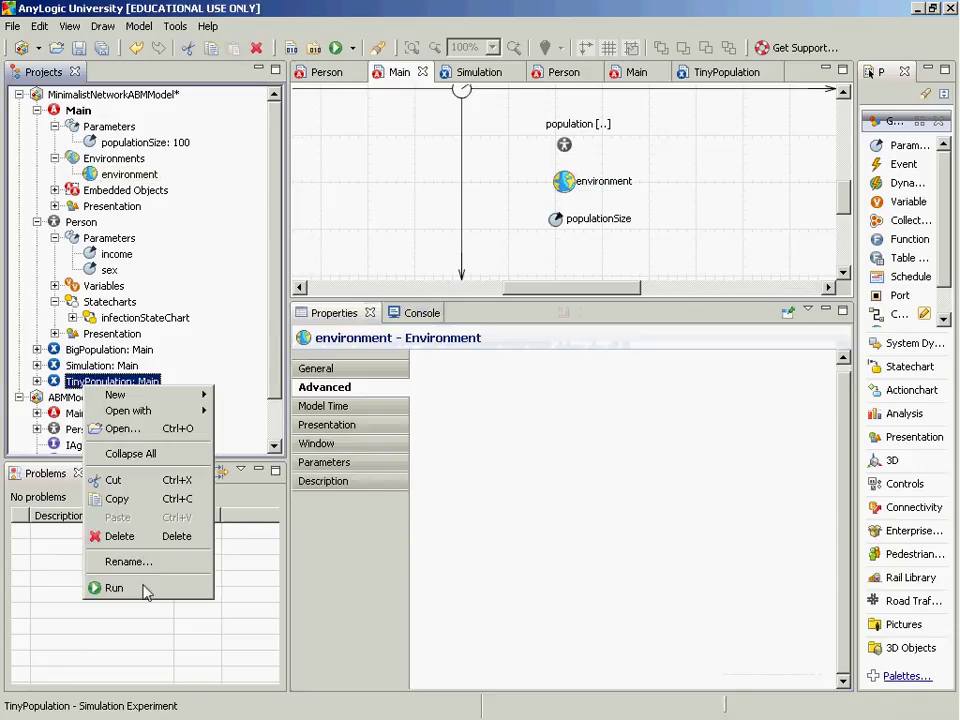
click(145, 591)
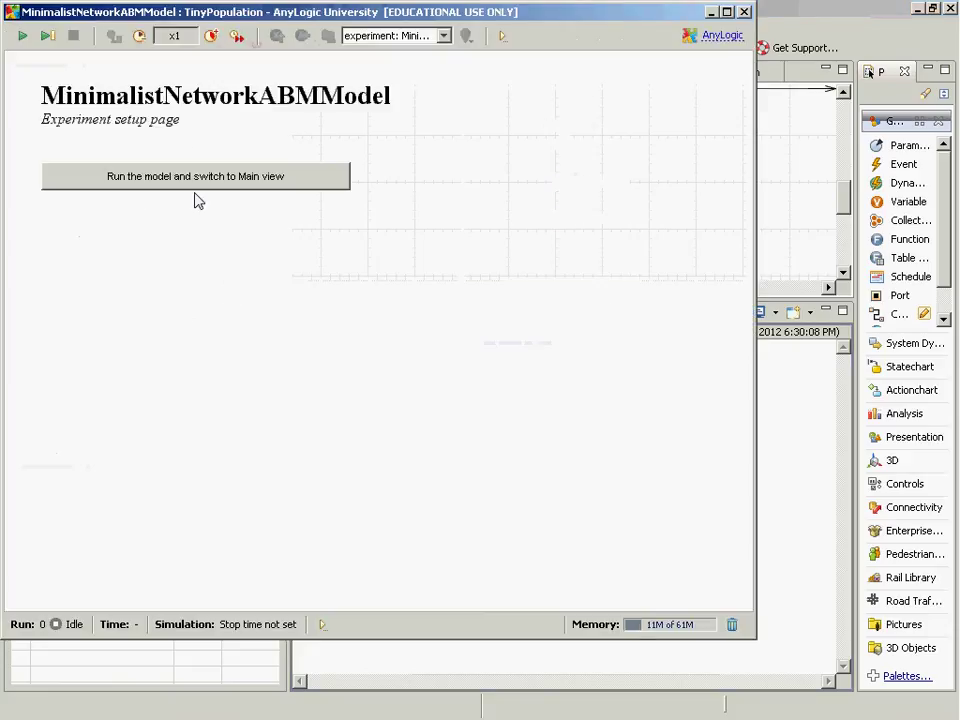
click(190, 196)
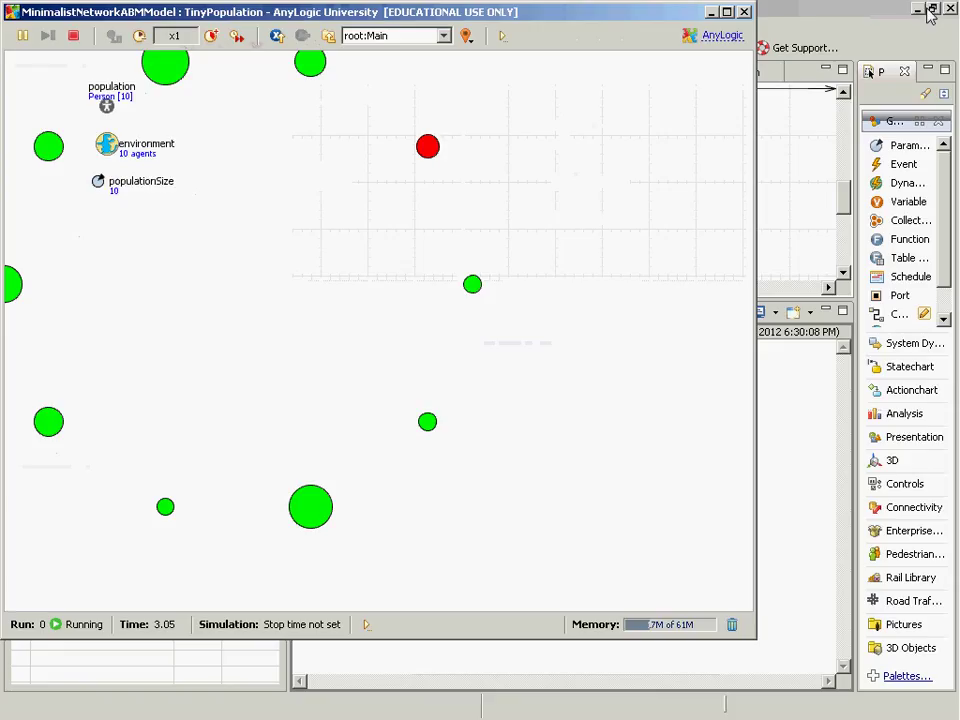
click(744, 12)
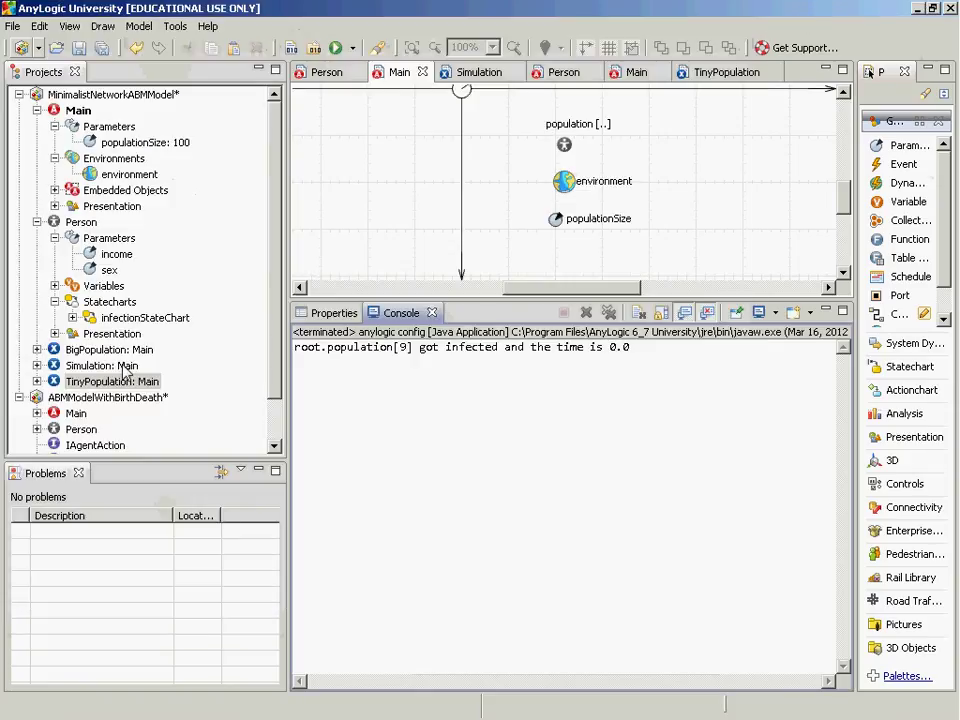
Run the 100-agent Simulation with M 20, then close its window
right_click(125, 368)
click(175, 568)
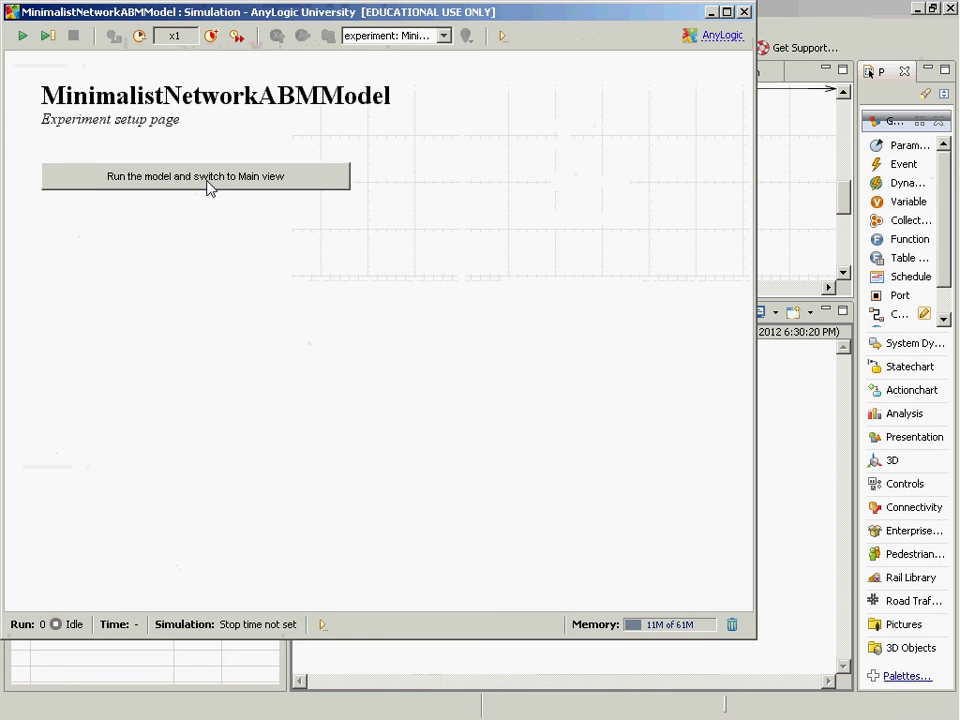
click(210, 185)
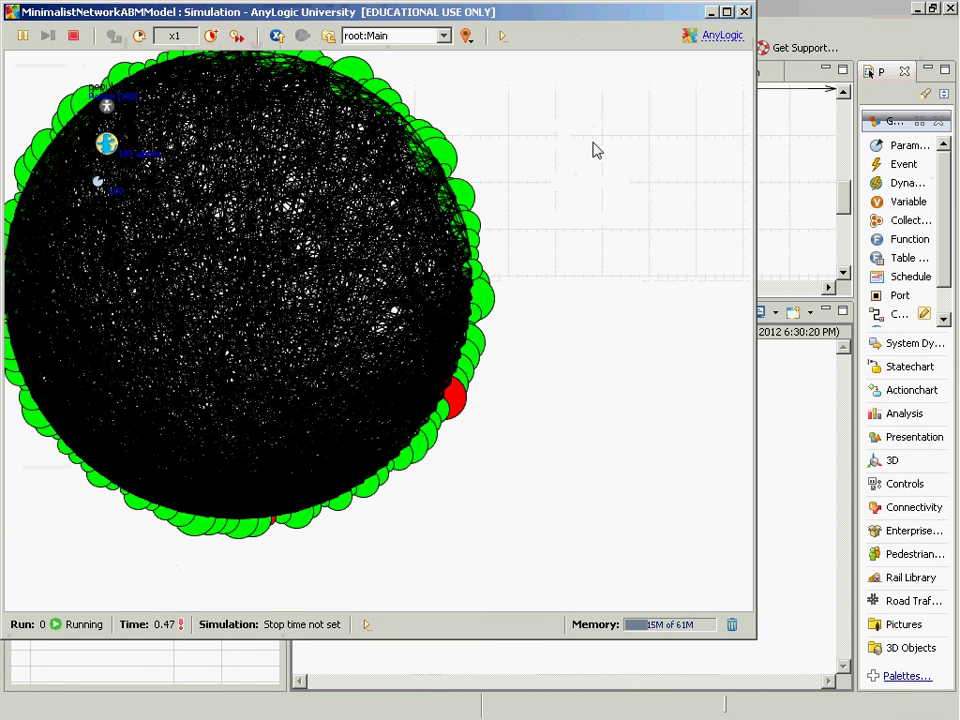
click(746, 12)
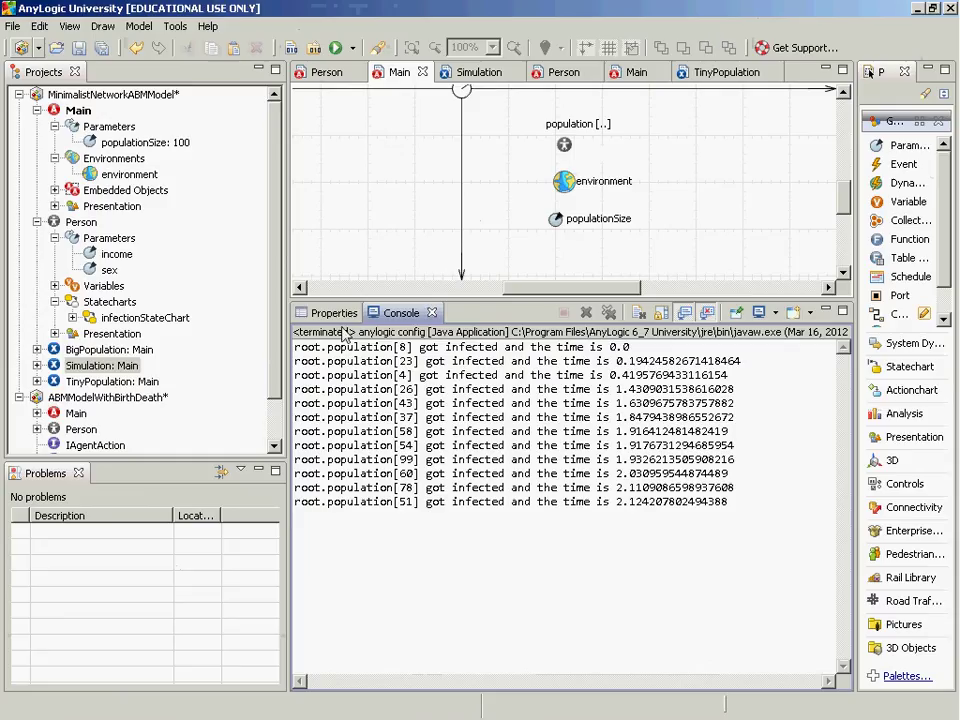
Replace the environment's M value of 20 with 2
double_click(122, 381)
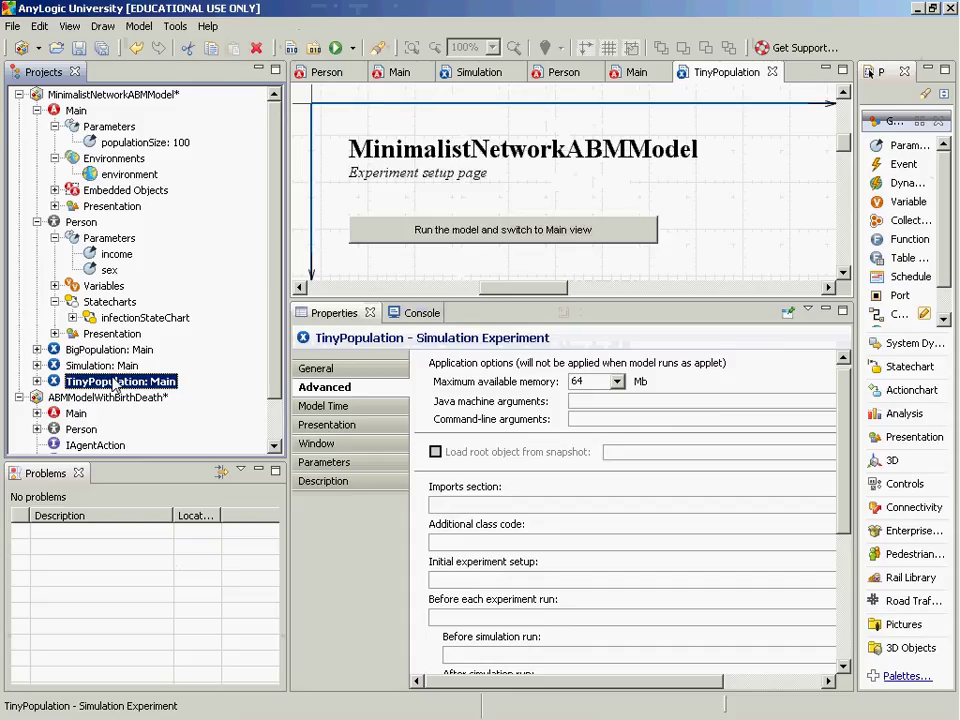
click(127, 175)
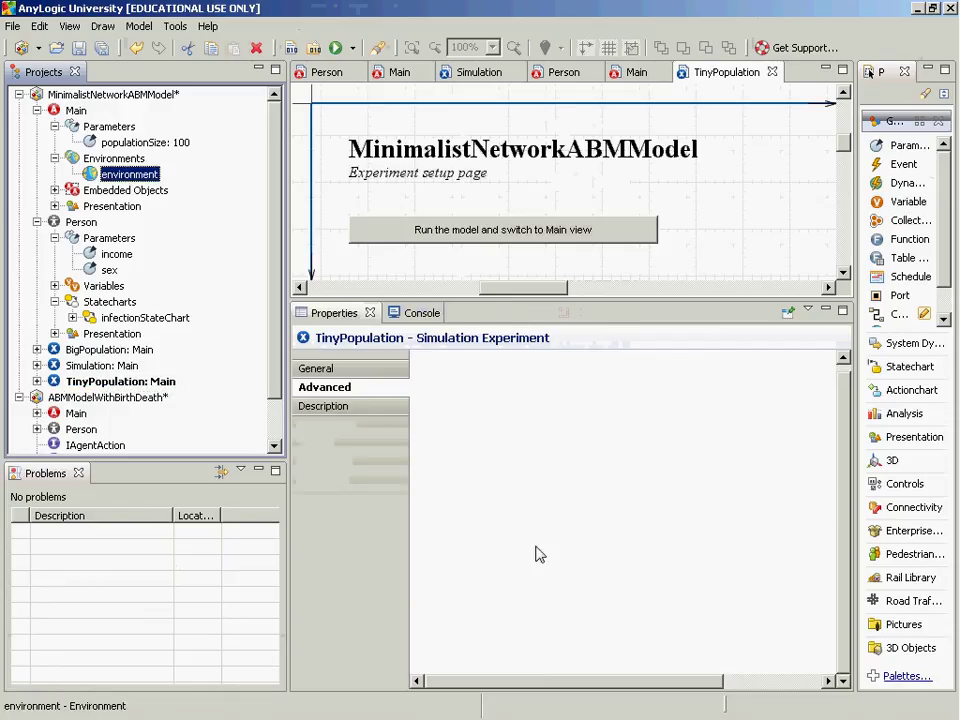
drag(587, 670, 465, 675)
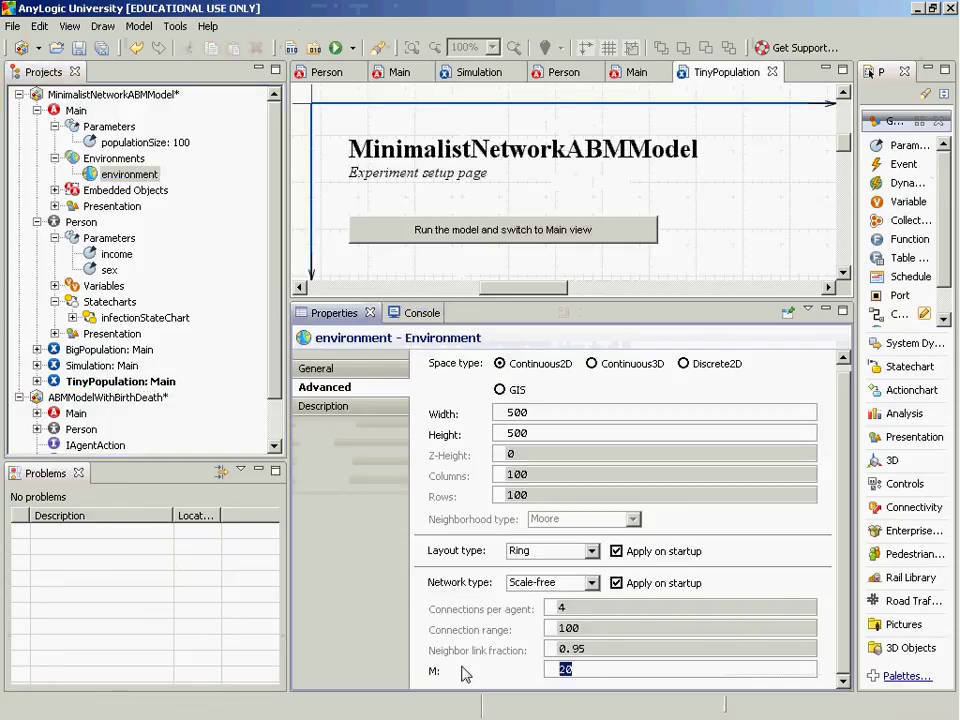
text(5)
key(BackSpace)
text(2)
Run TinyPopulation with M 2 until infections spread, then show the heterogeneity slide
right_click(110, 380)
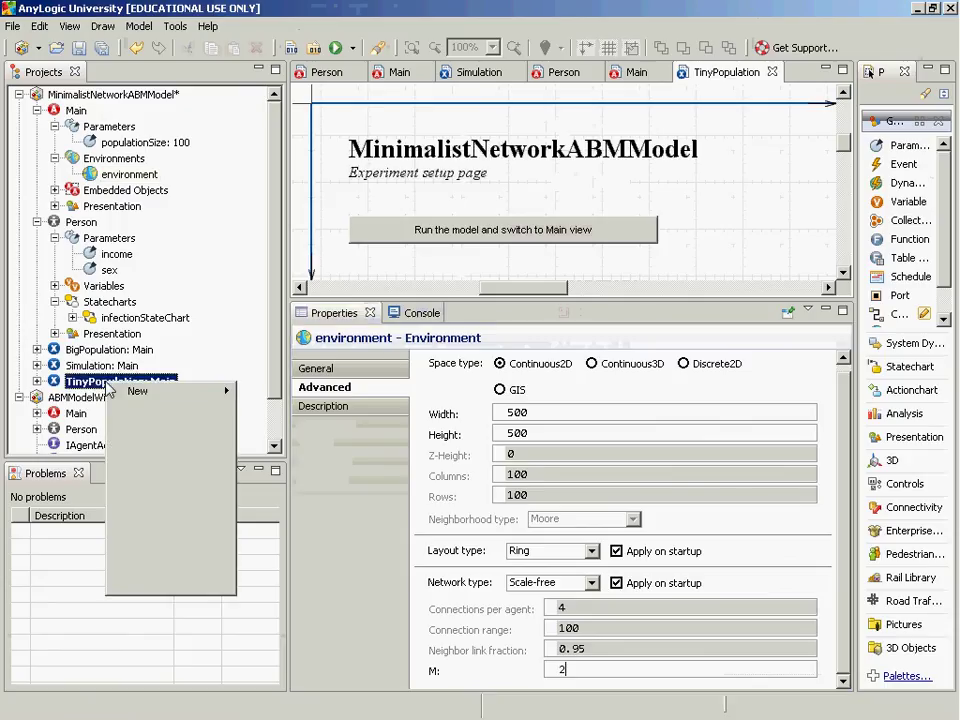
click(128, 522)
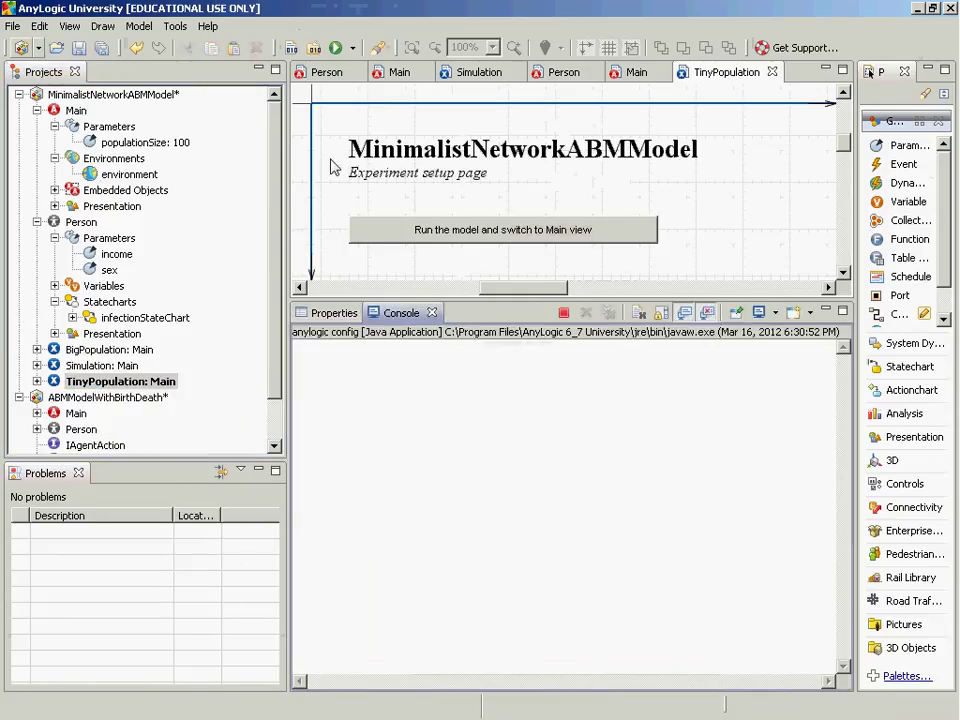
click(265, 185)
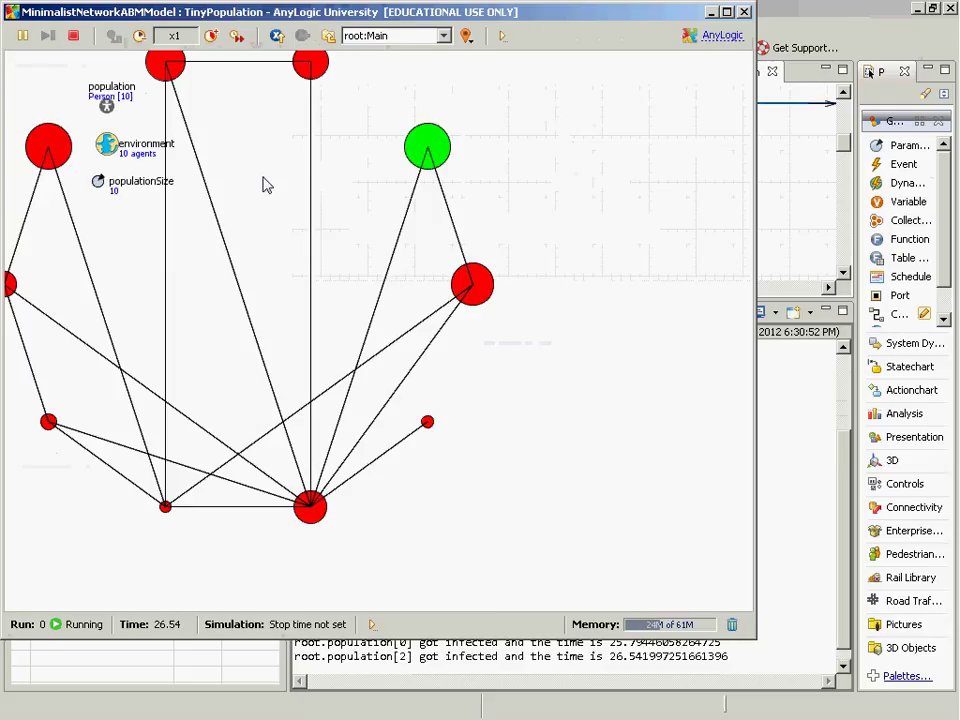
key(alt+F4)
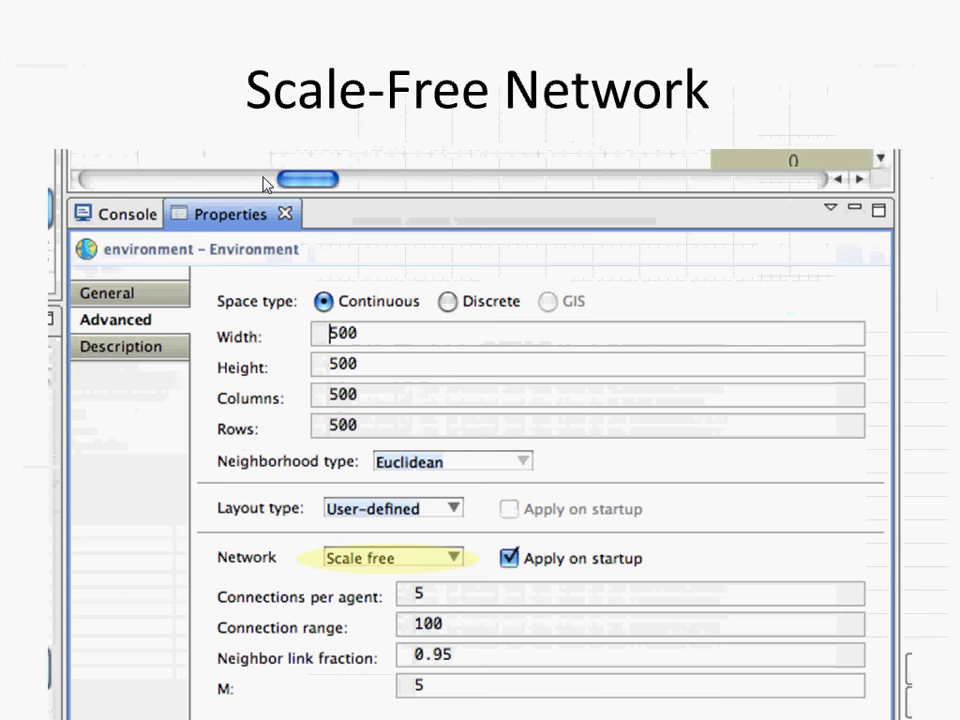
key(Right)
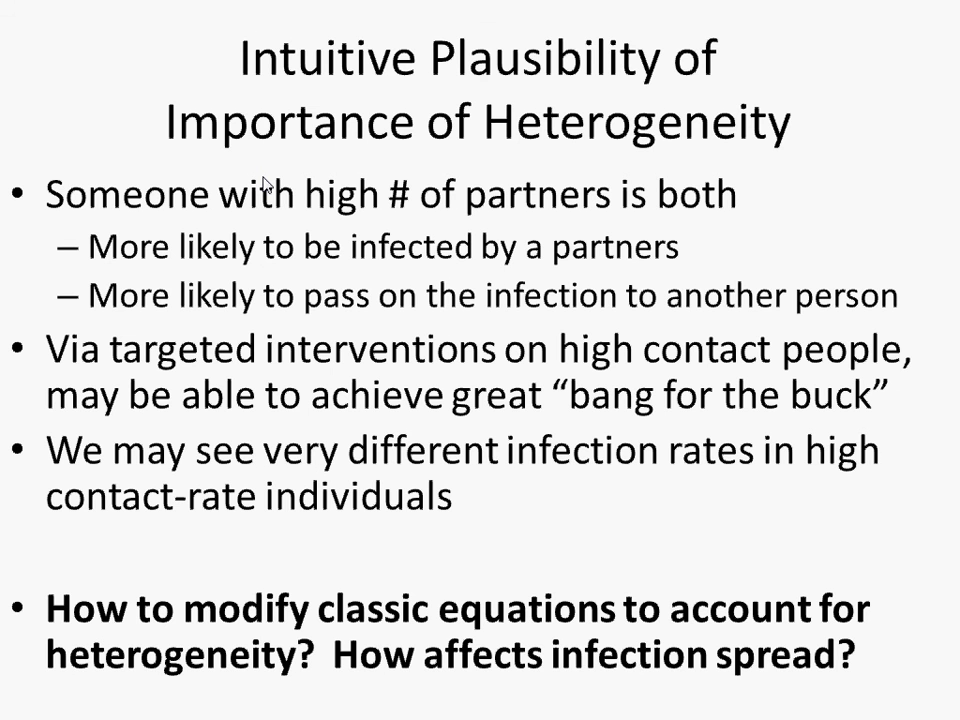
Advance past the Power Law Scaling slide toward the Scale-Free Network slide
key(Right)
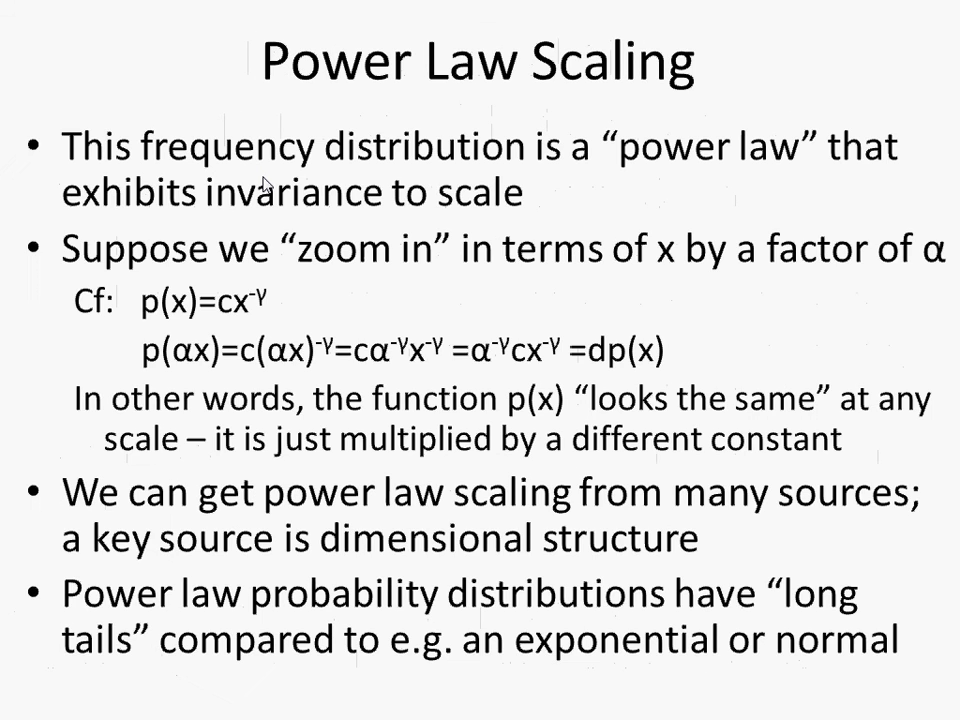
key(Right)
key(Right)
key(Right)
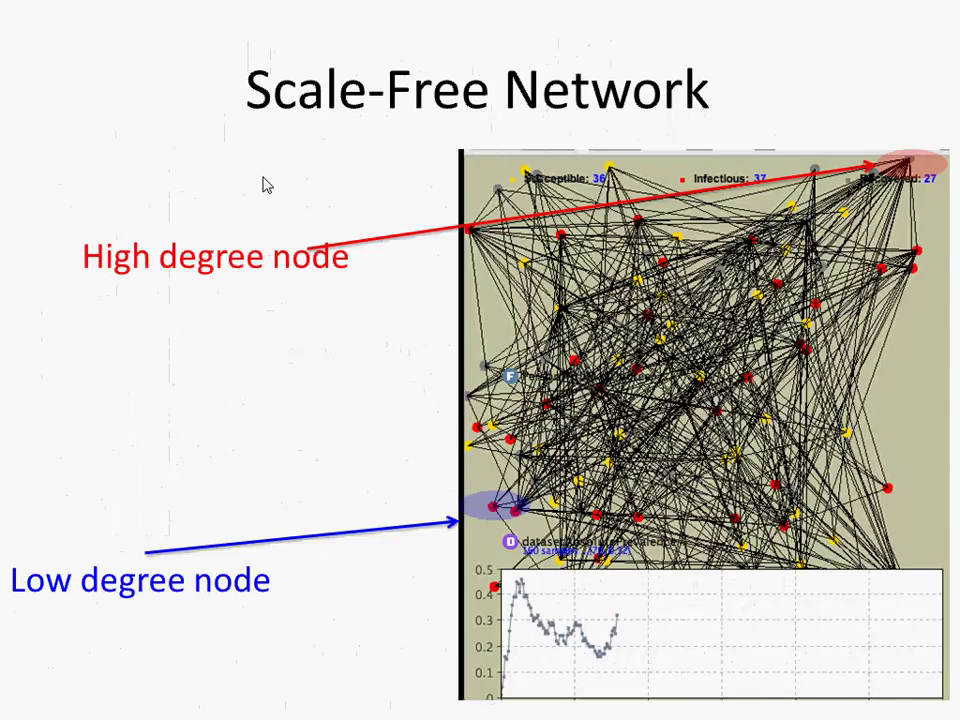
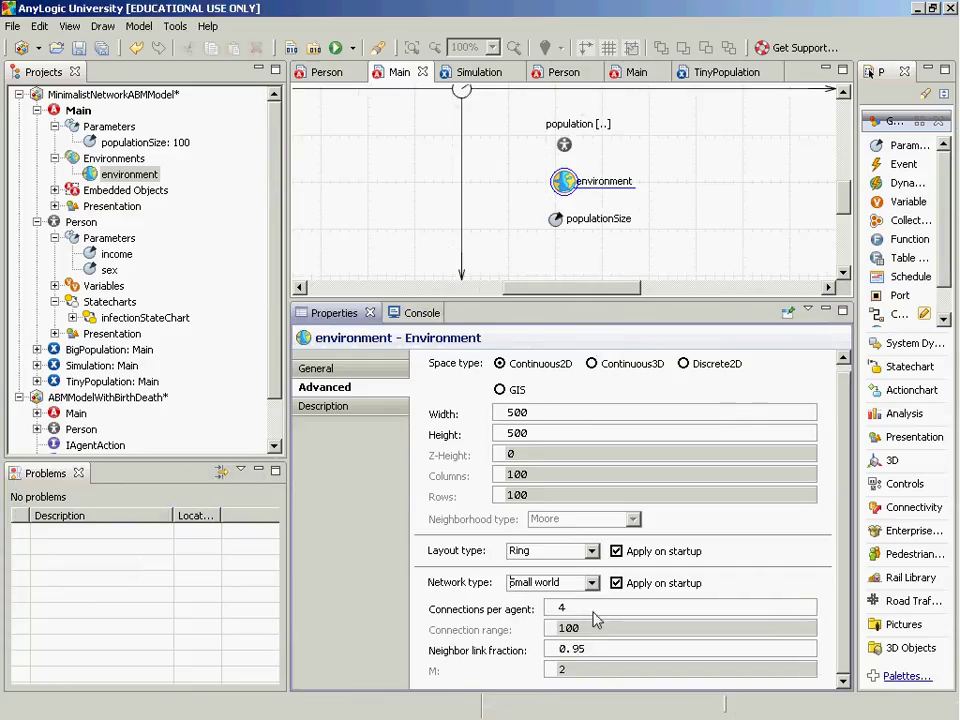
Change the environment's Neighbor link fraction from 0.95 to 1
double_click(596, 650)
click(589, 658)
double_click(588, 662)
text(1)
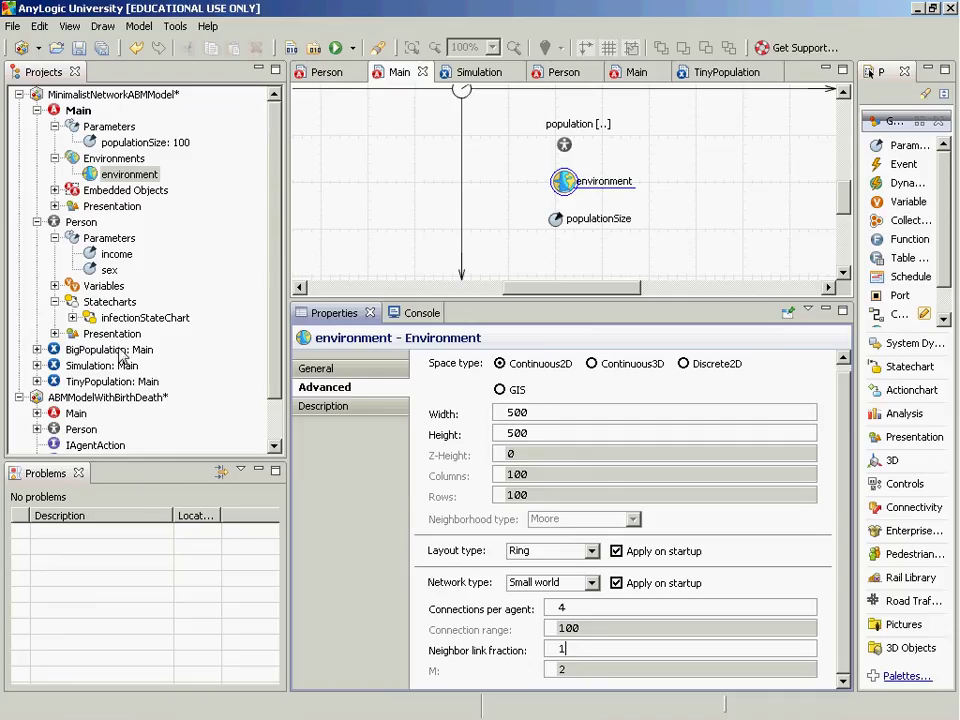
Run the TinyPopulation experiment on the Main view, then close the finished simulation
right_click(104, 386)
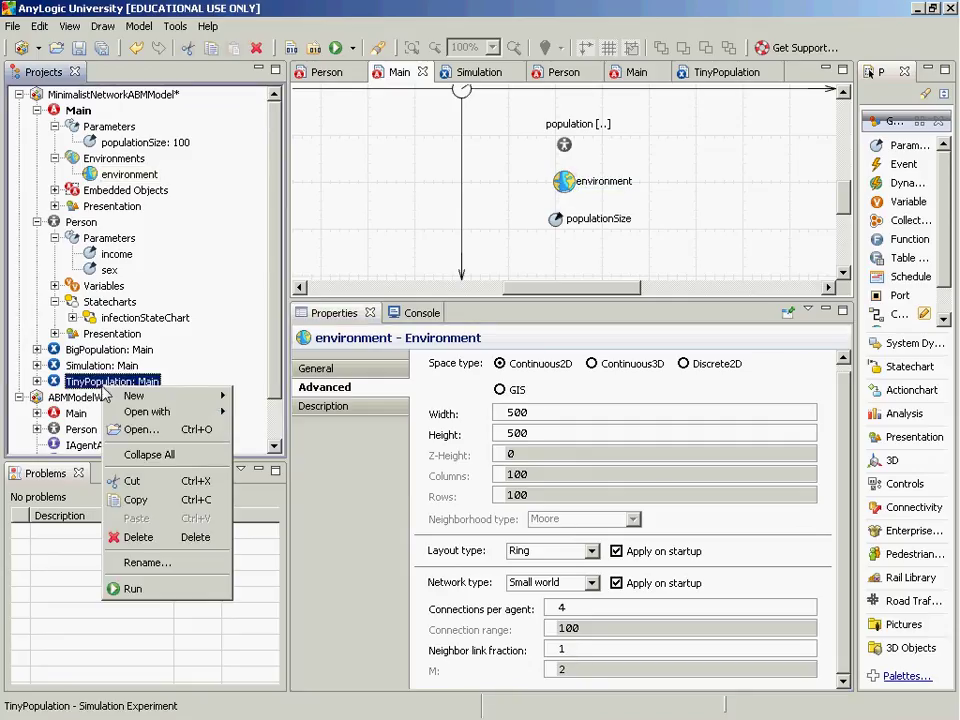
click(128, 587)
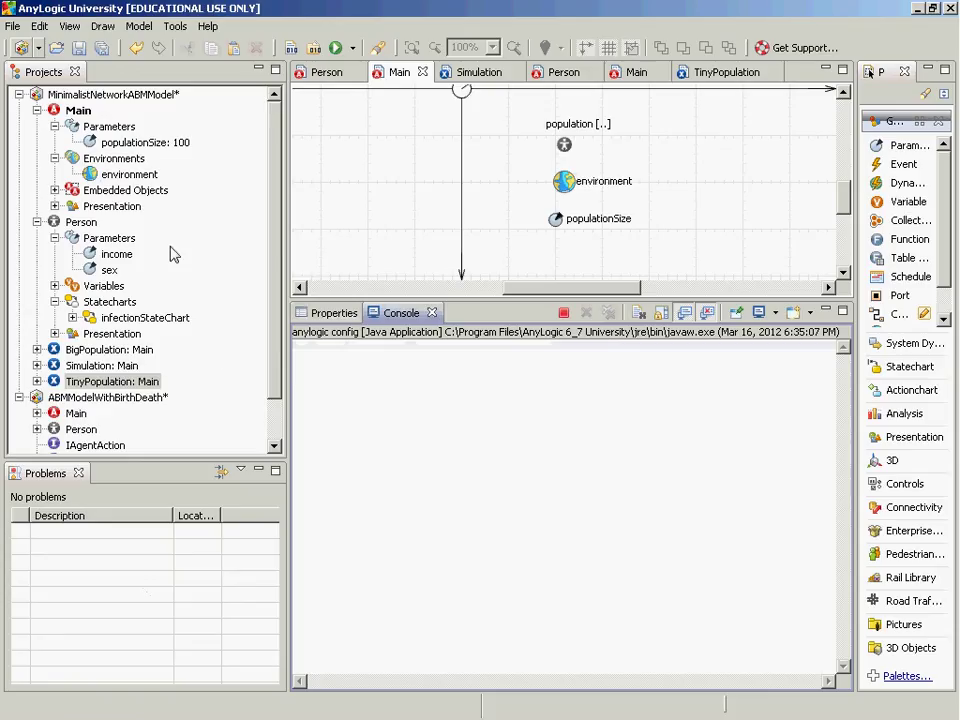
click(162, 190)
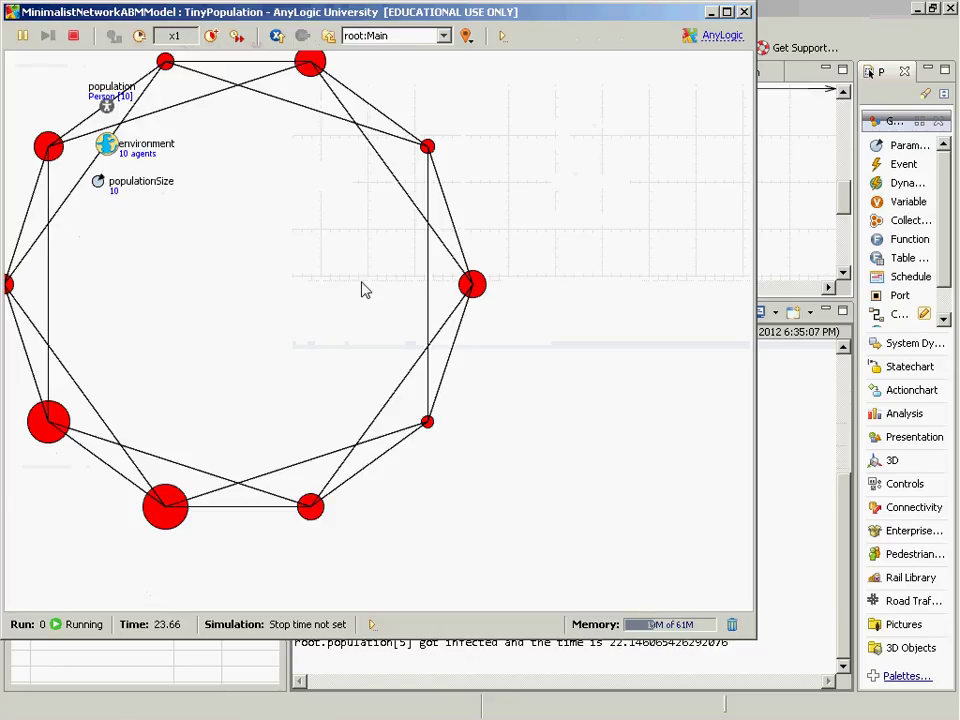
click(744, 12)
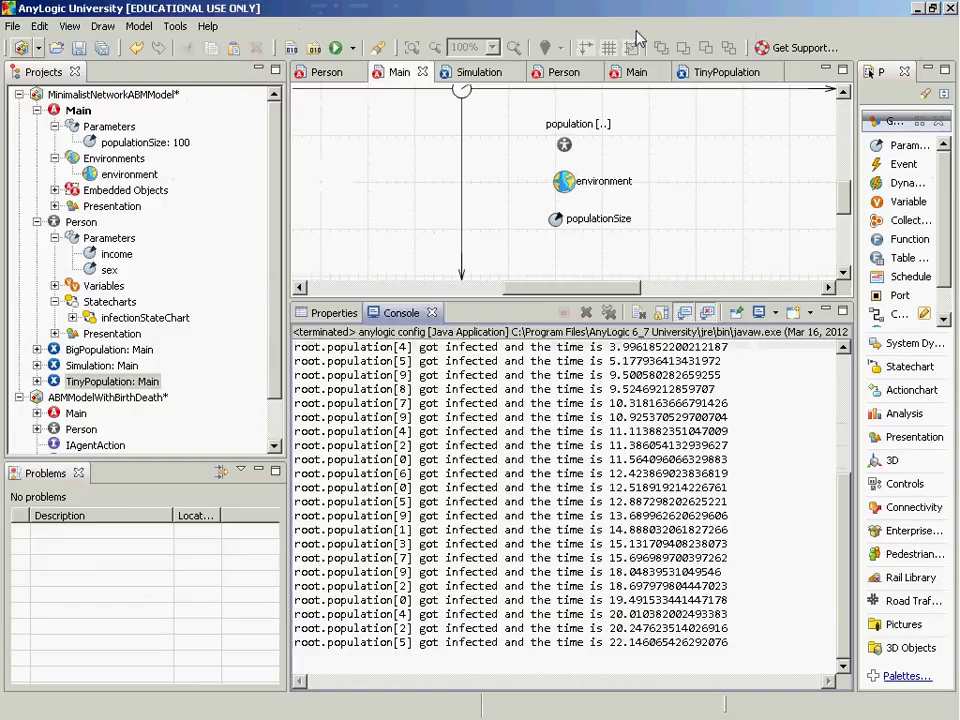
Select the environment object and set its Neighbor link fraction to 0.9
click(563, 190)
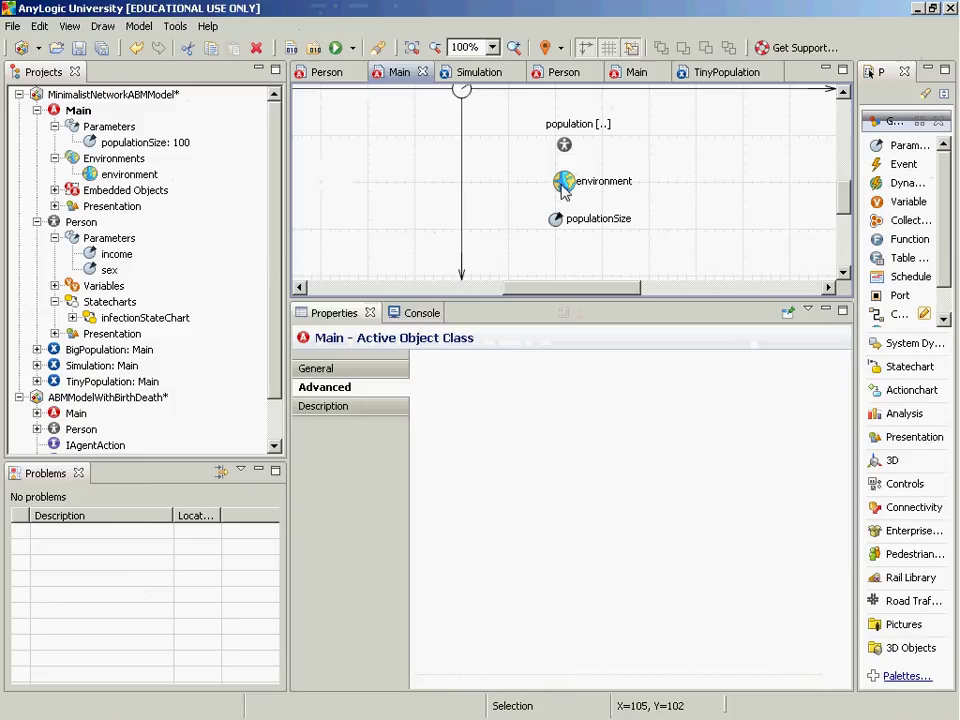
click(564, 190)
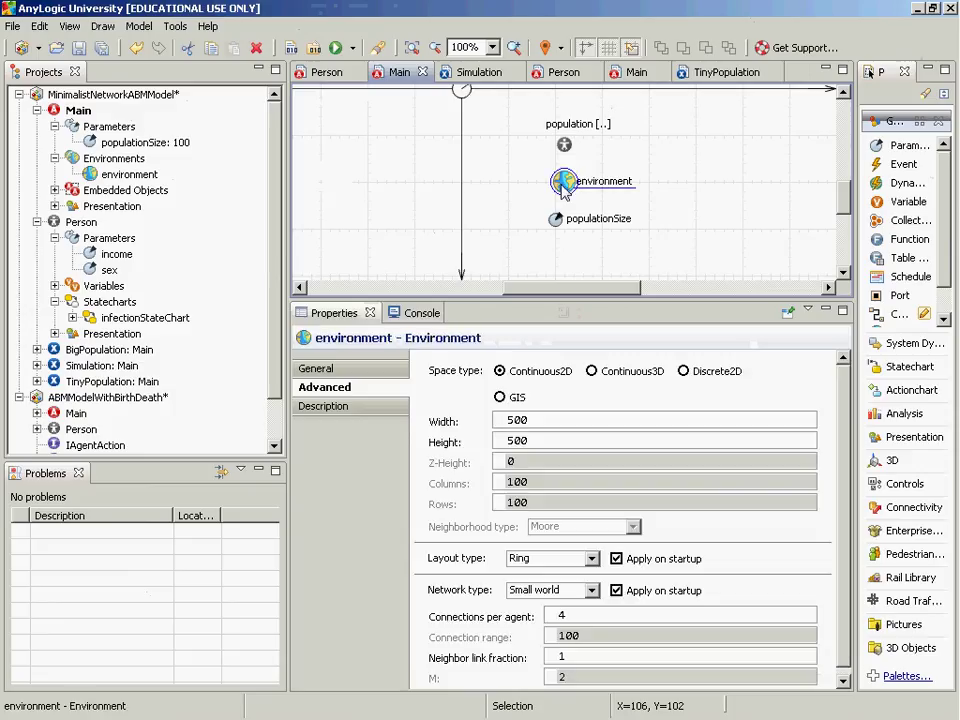
click(583, 662)
key(BackSpace)
text(0)
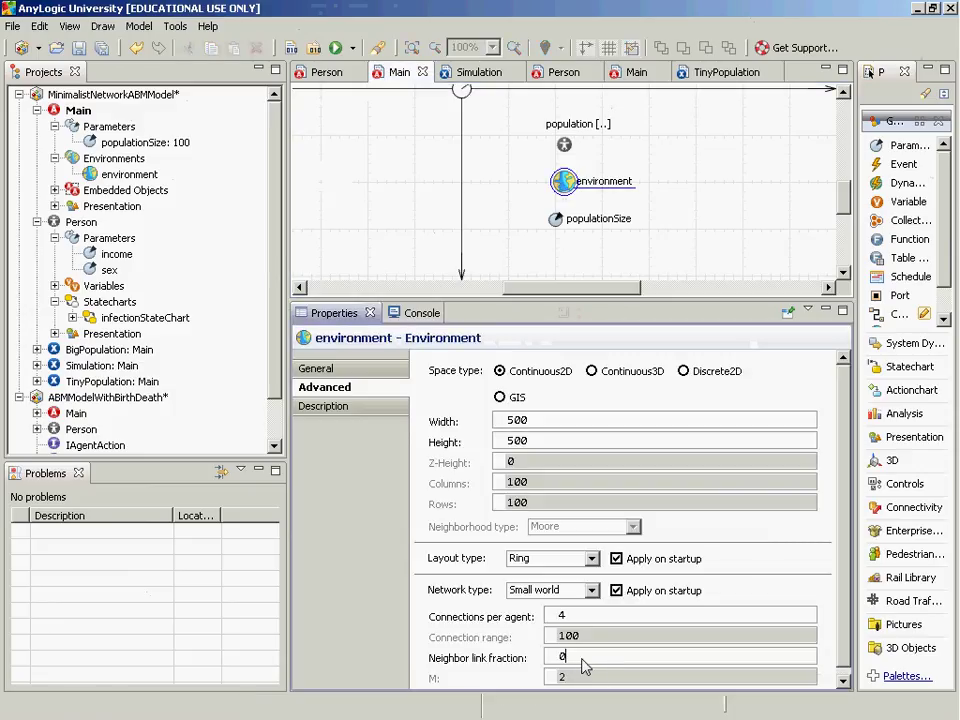
text(.9)
Rerun the TinyPopulation experiment with the network shown, then close the simulation window
right_click(93, 384)
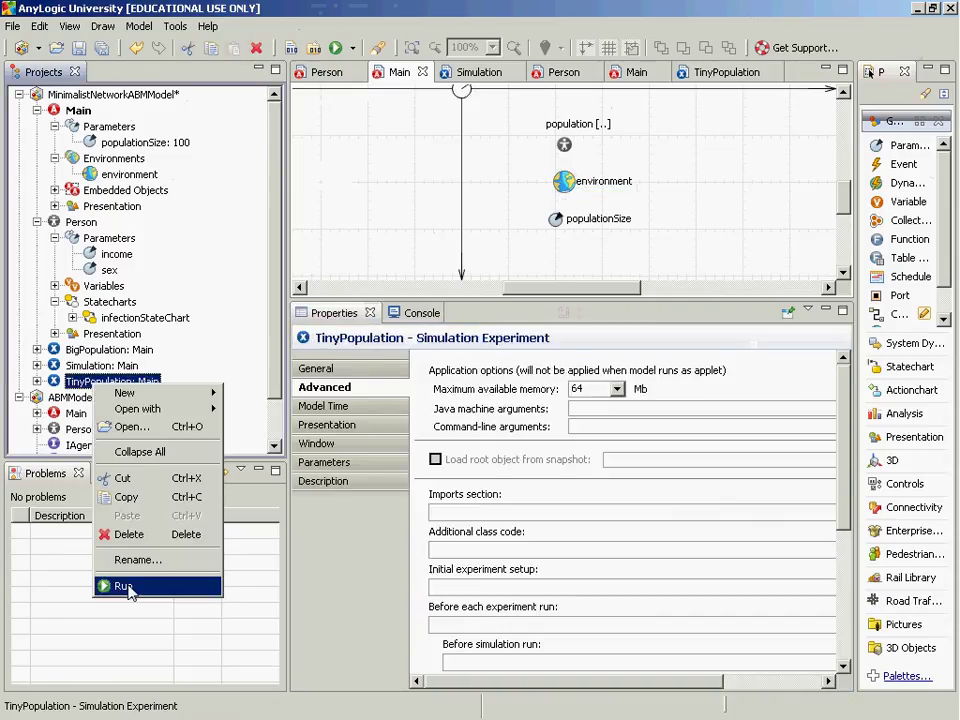
click(125, 585)
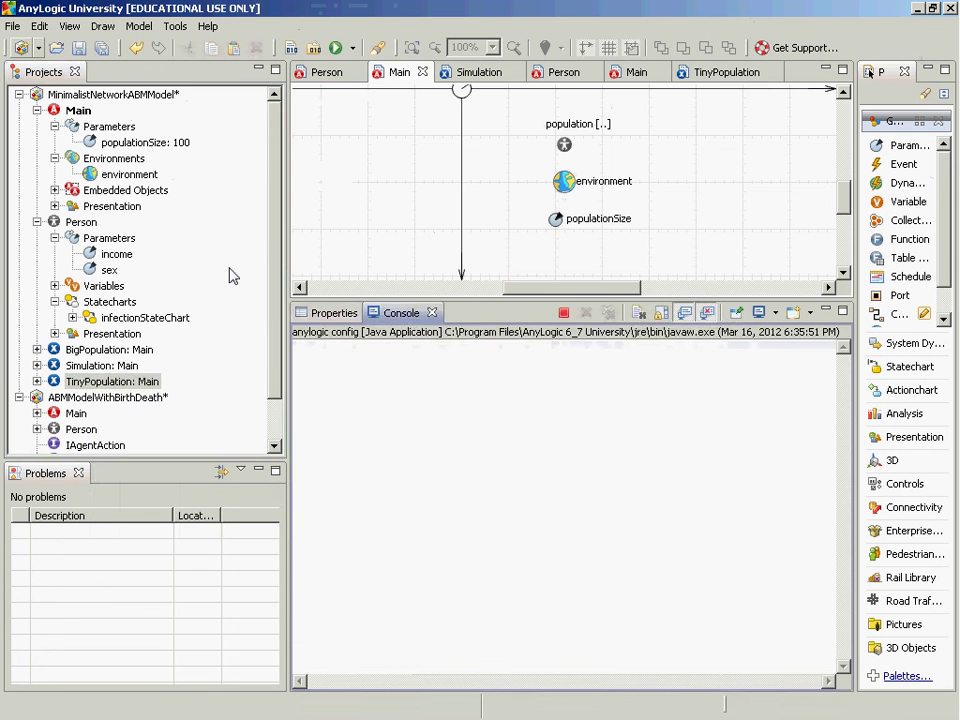
click(185, 184)
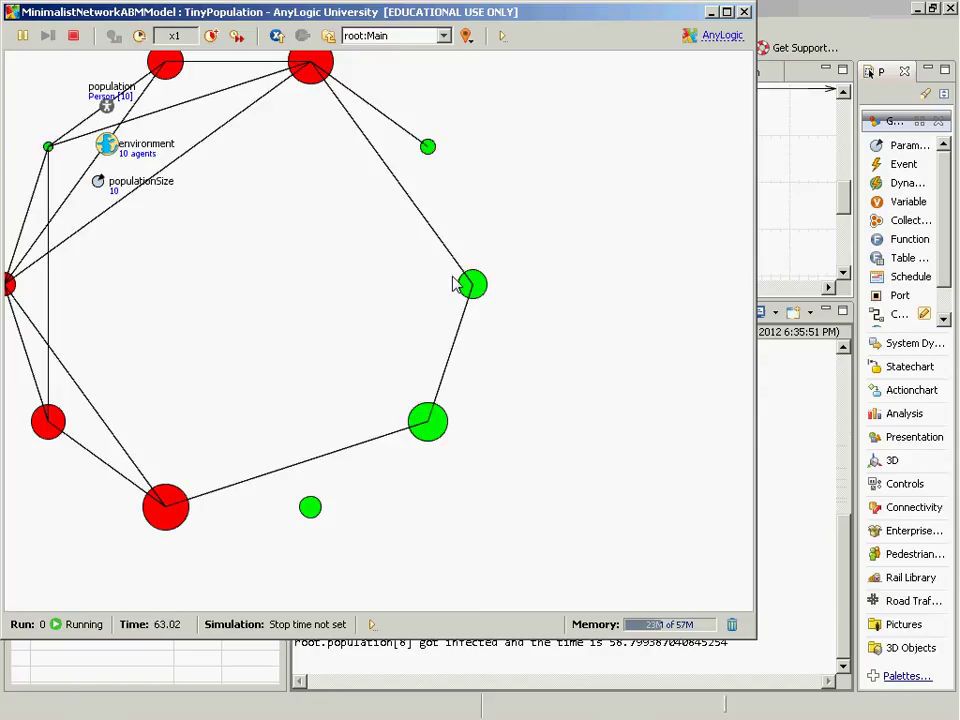
click(745, 12)
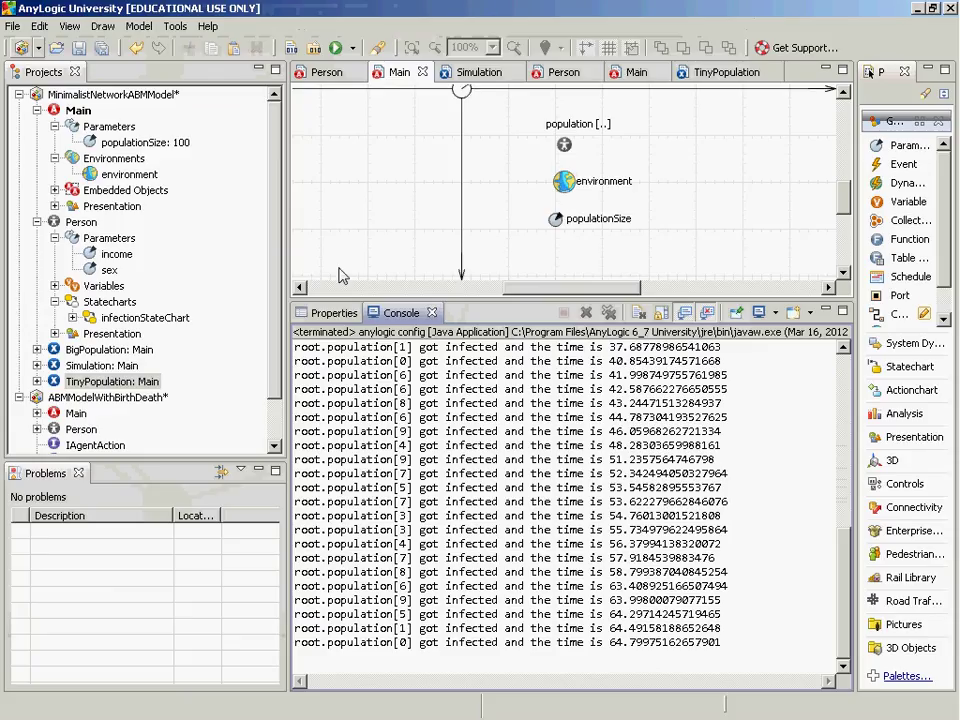
Launch the 100-agent Simulation experiment, running and stopping the model twice
right_click(106, 368)
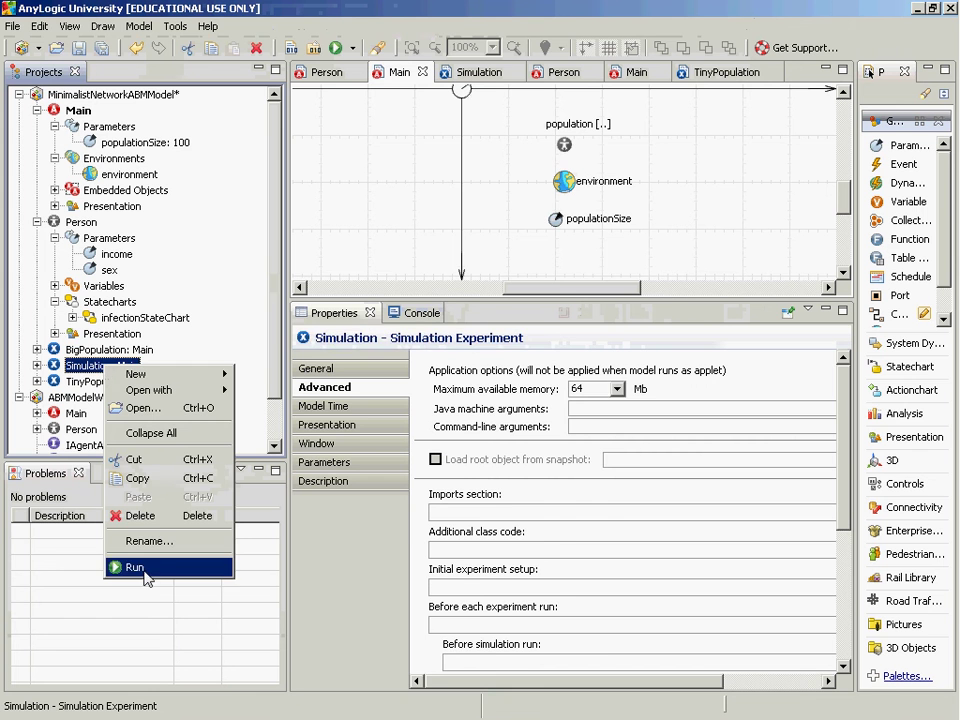
click(135, 567)
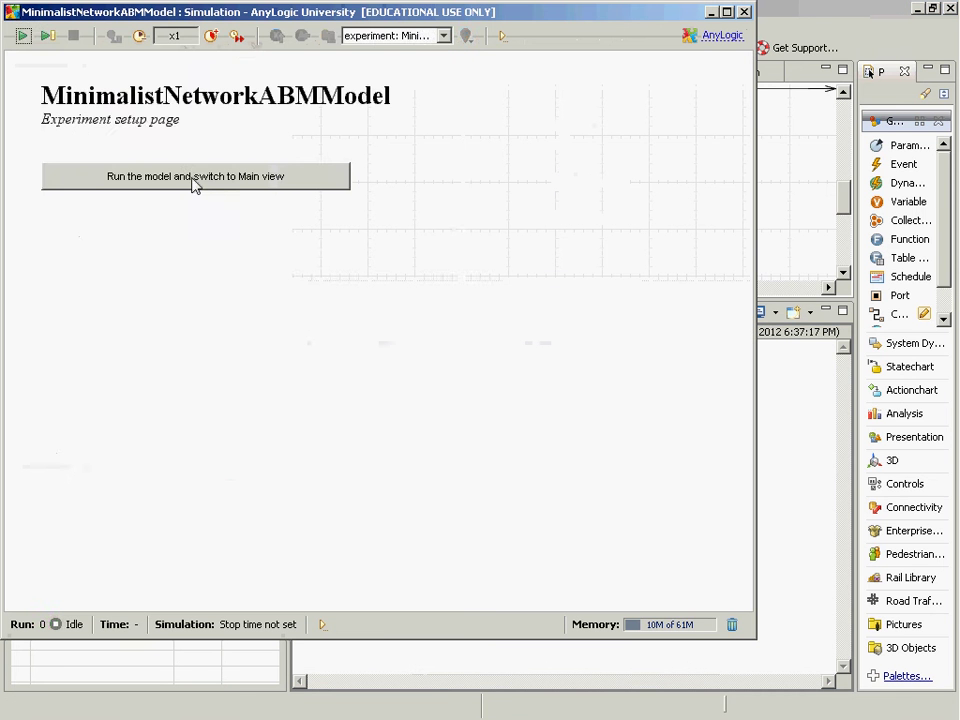
click(193, 183)
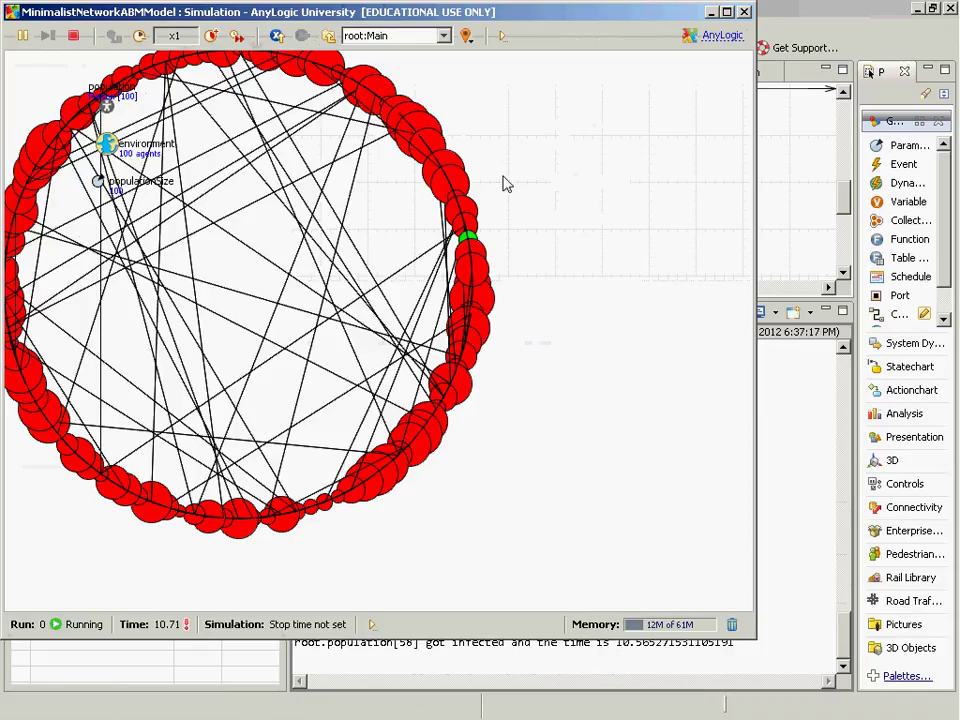
click(73, 35)
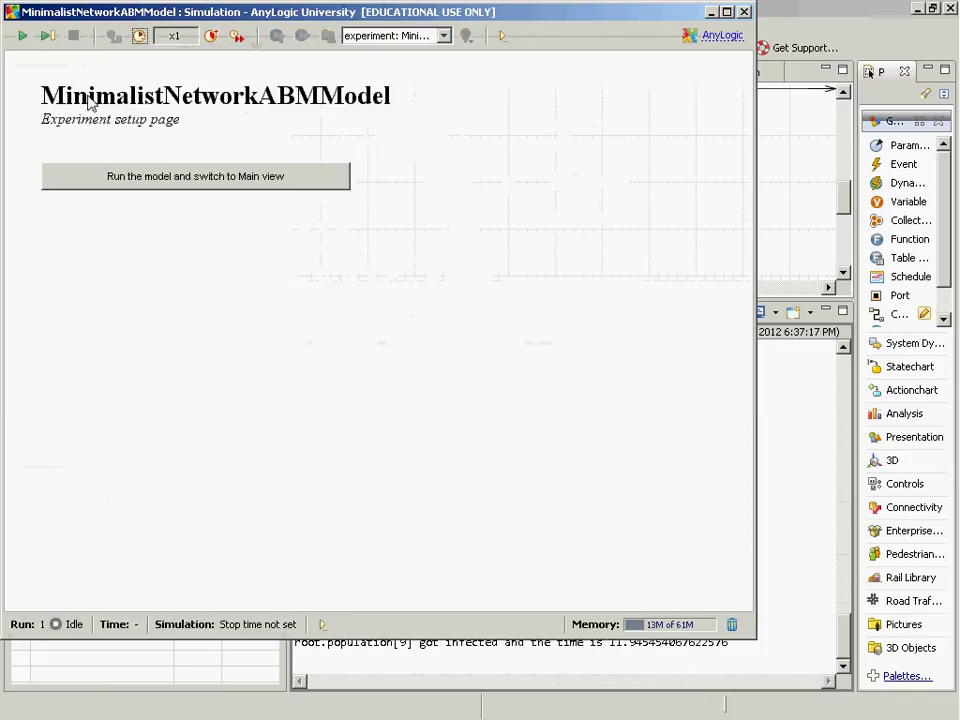
click(93, 185)
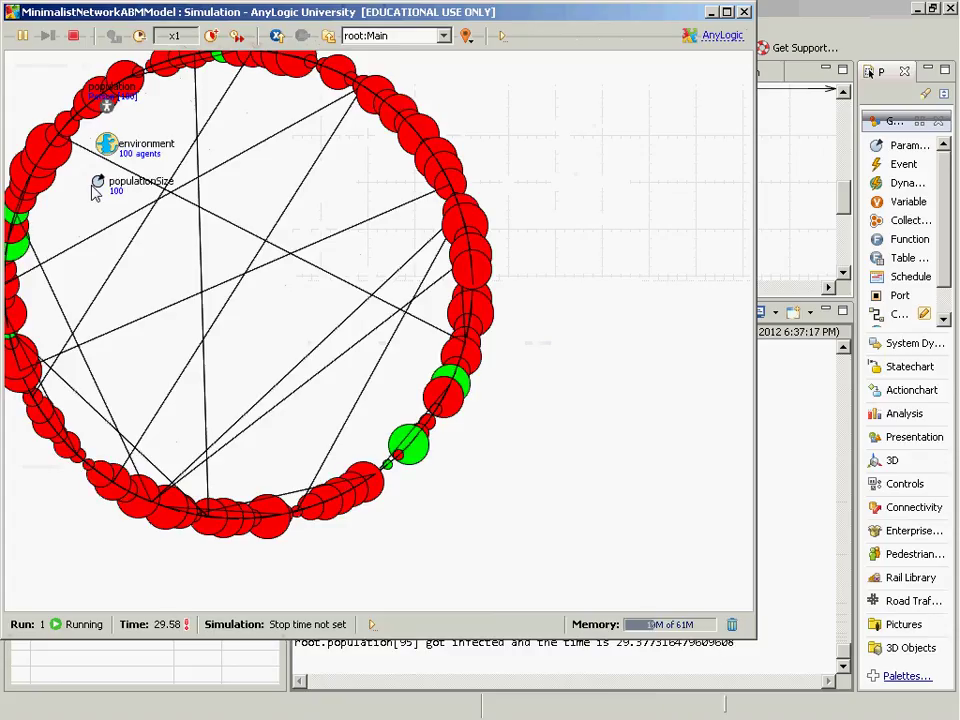
click(74, 37)
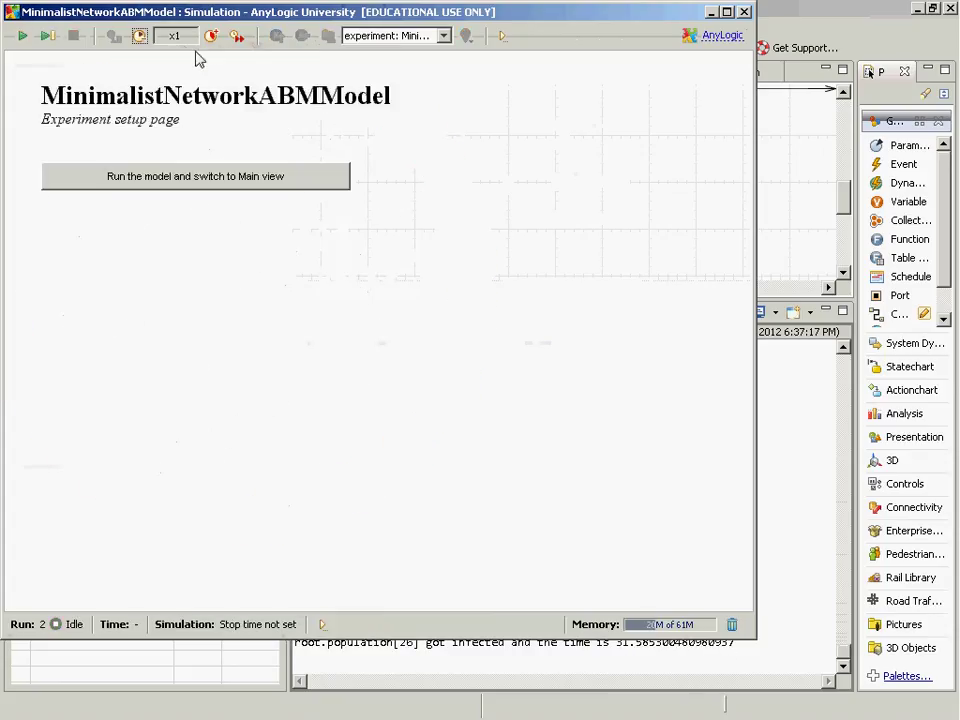
Run the 100-agent model again until infections reach time 21.55, then close its window
click(143, 177)
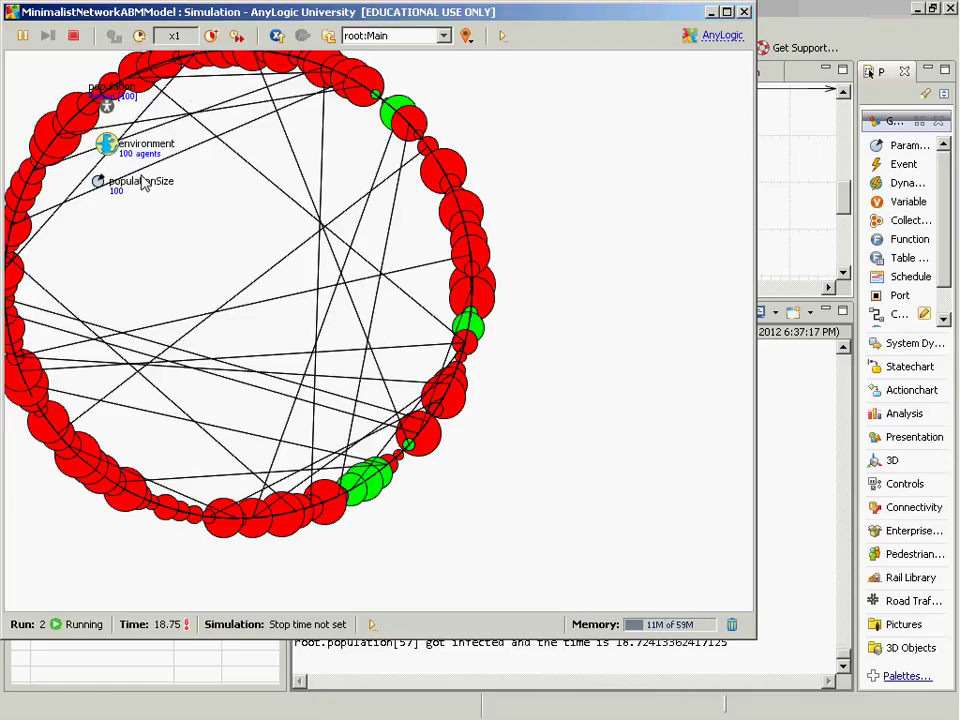
click(744, 12)
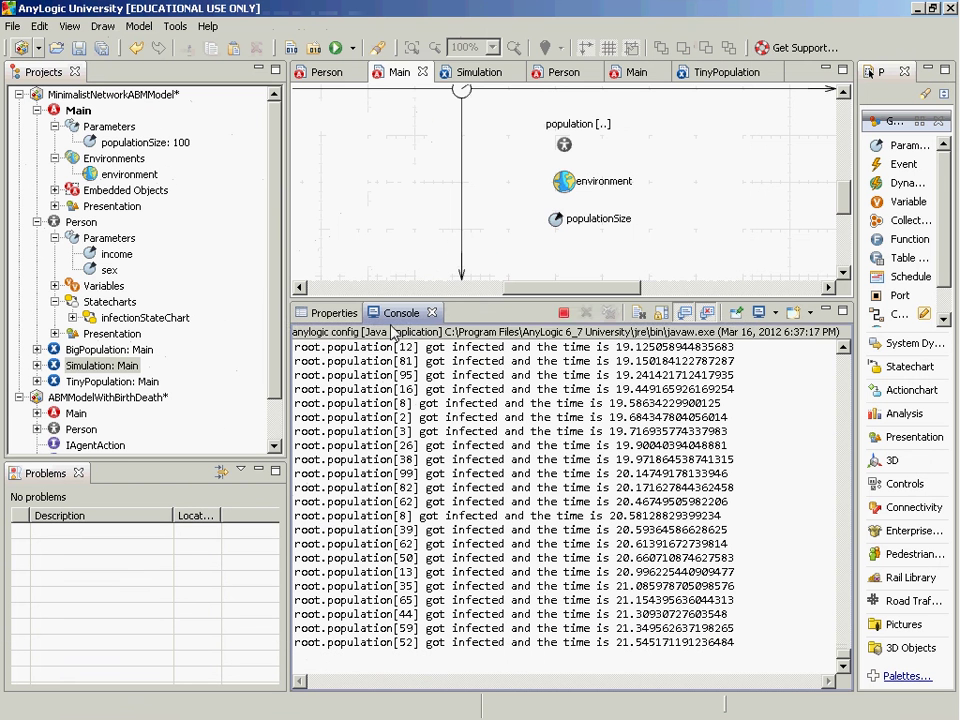
Set the environment's Neighbor link fraction to 0.99 and relaunch the Simulation experiment
click(572, 188)
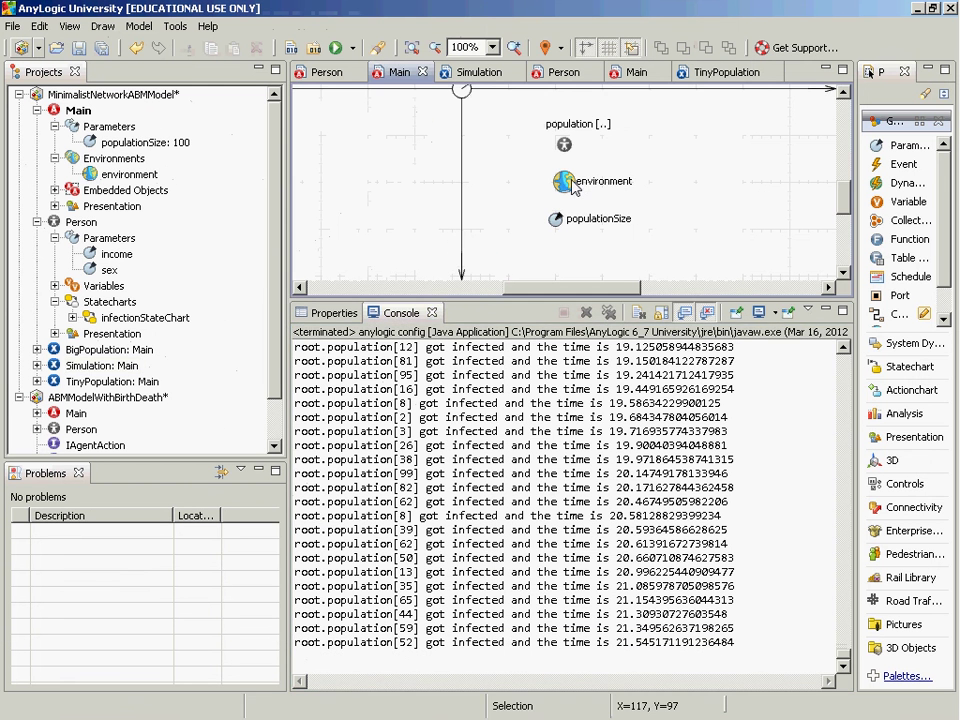
double_click(572, 186)
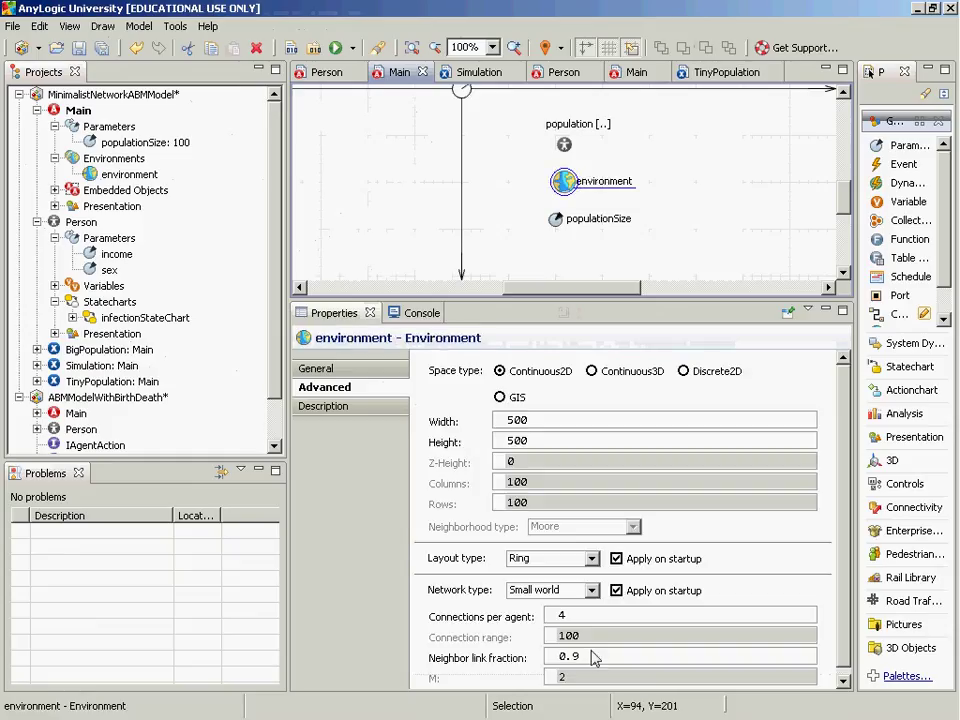
click(641, 657)
text(9)
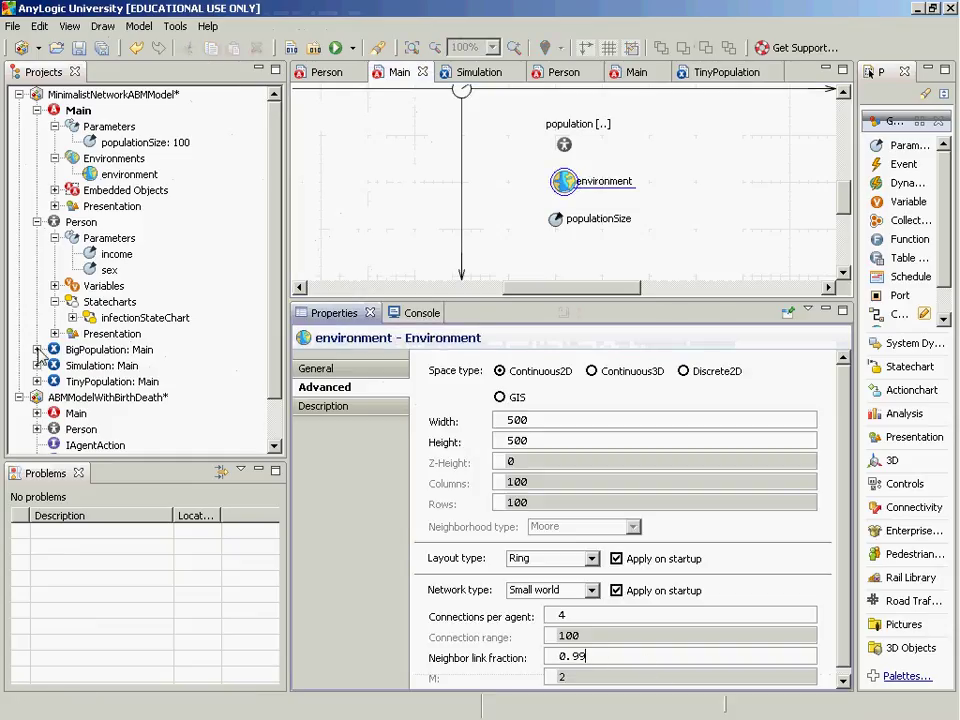
right_click(100, 368)
click(129, 572)
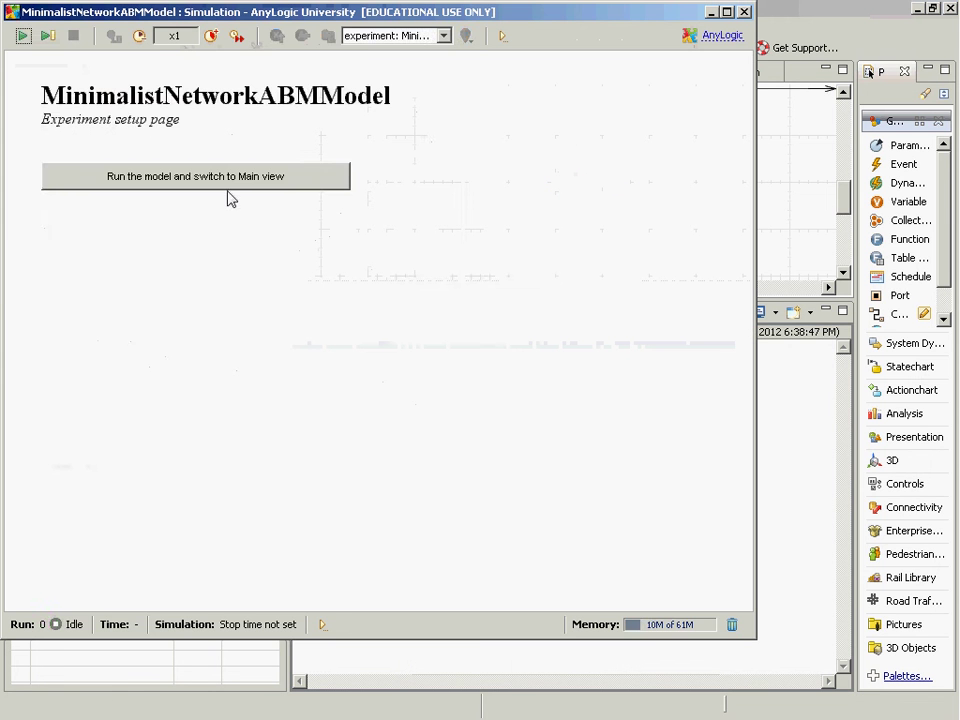
Run the 0.99-fraction model to time 116, then close the simulation window with Alt+F4
click(222, 177)
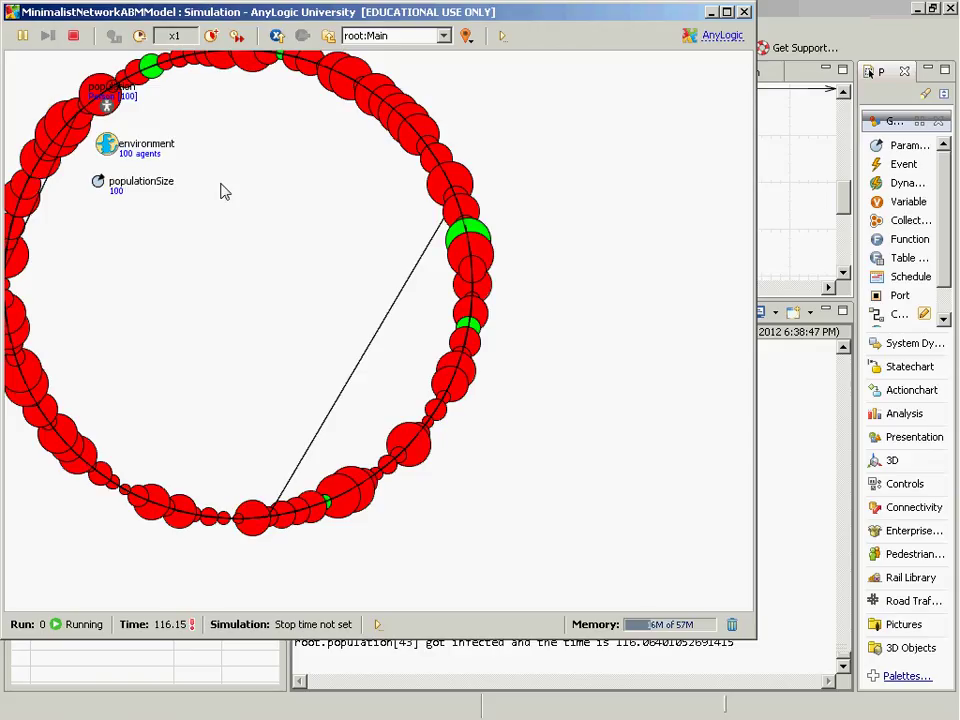
key(alt+F4)
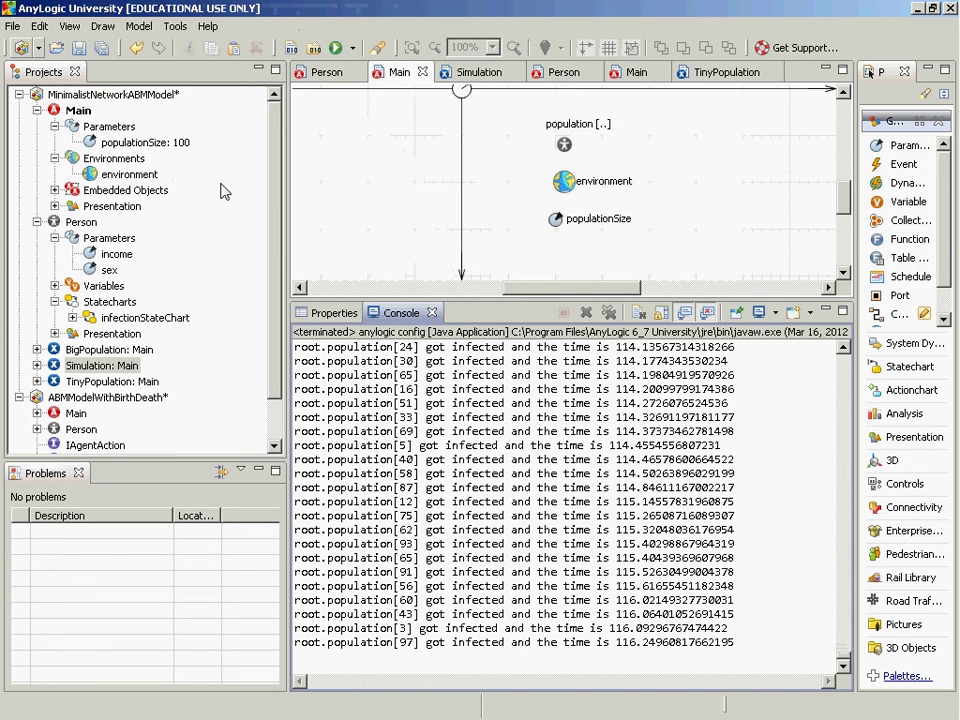
Return to the PowerPoint lecture and present the 'Interaction Between Network & Location 2' slide
key(alt+Tab)
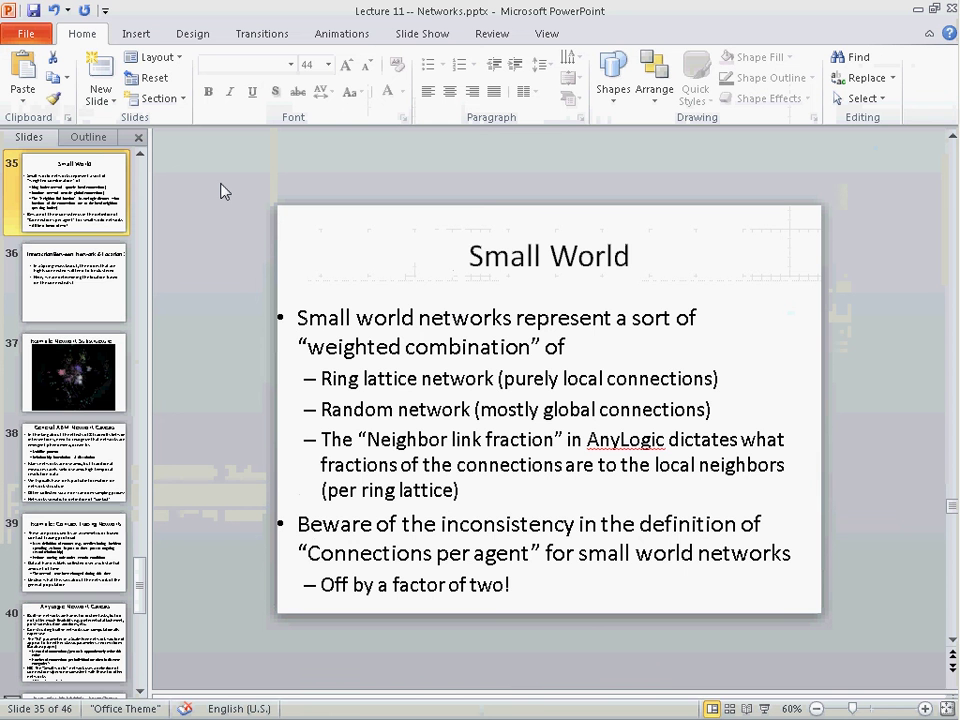
key(alt+Tab)
key(Tab)
key(Tab)
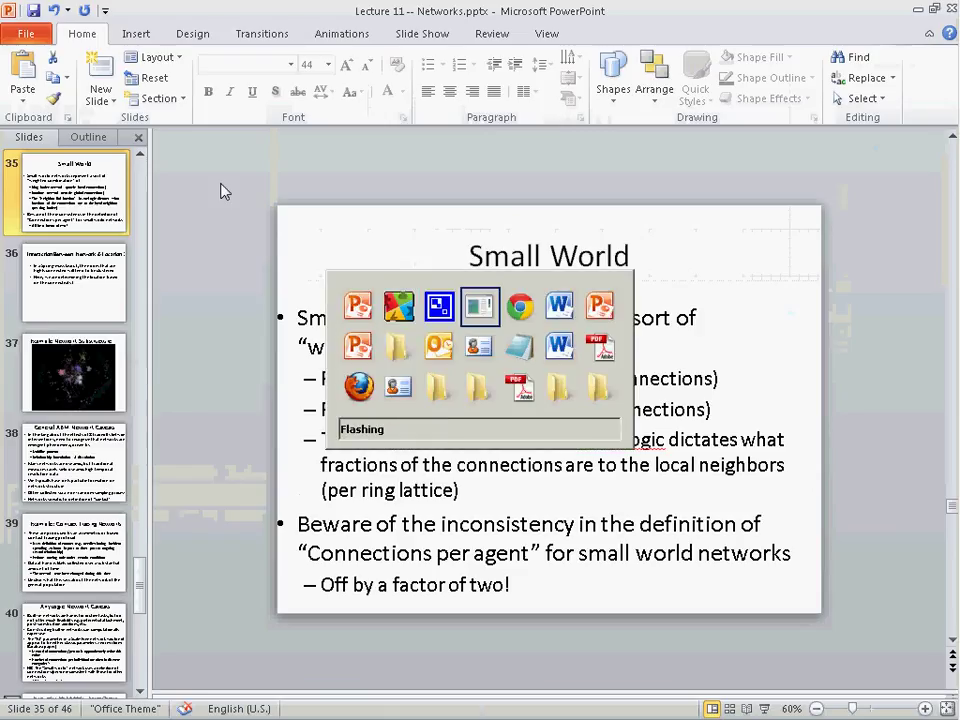
key(Tab)
key(Tab)
key(Tab)
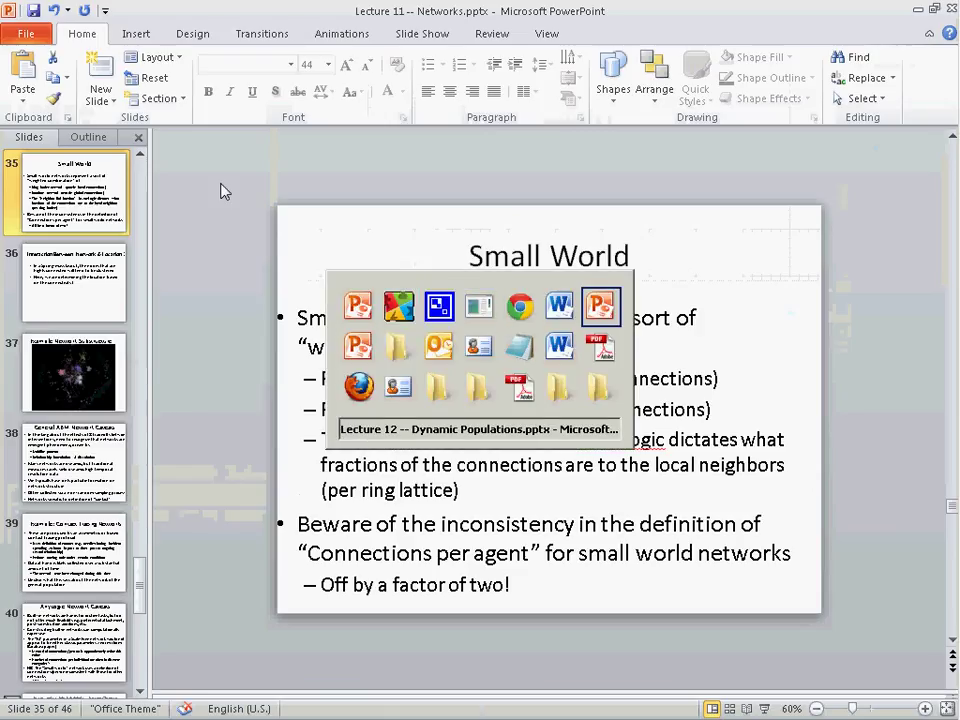
key(shift+Tab)
key(shift+Tab)
key(shift+Tab)
key(shift+Tab)
key(shift+Tab)
key(shift+Tab)
key(shift+Tab)
key(Escape)
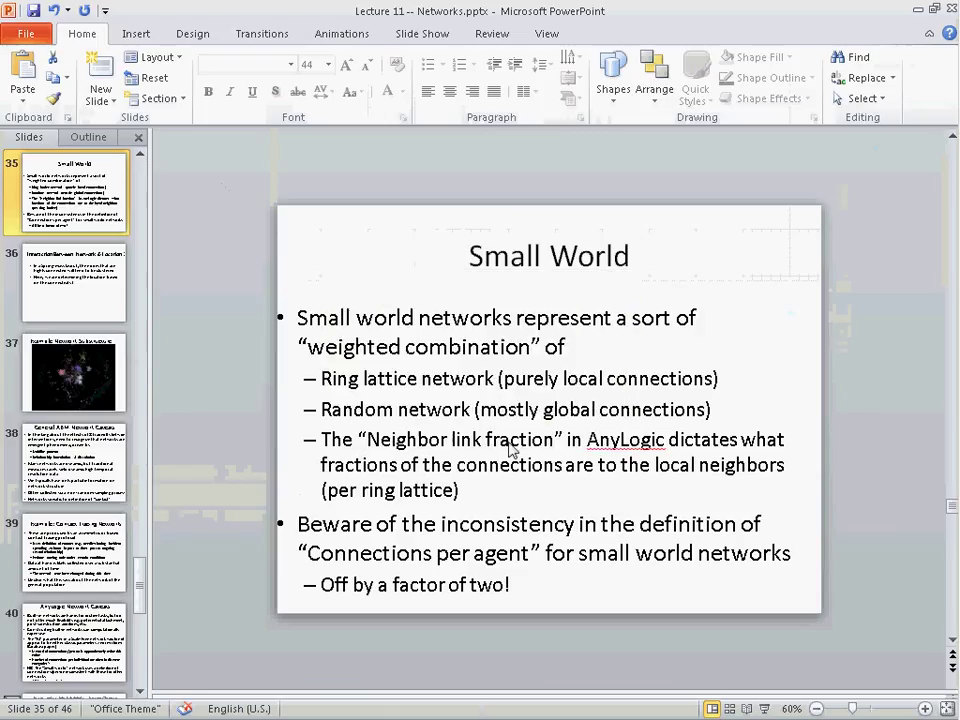
click(764, 708)
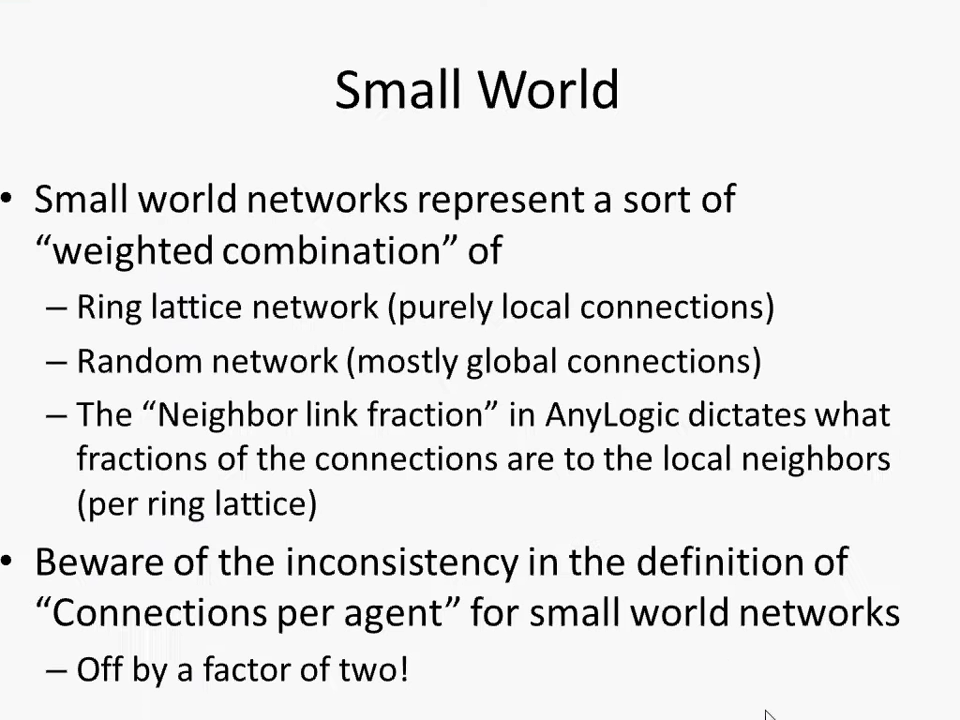
click(764, 714)
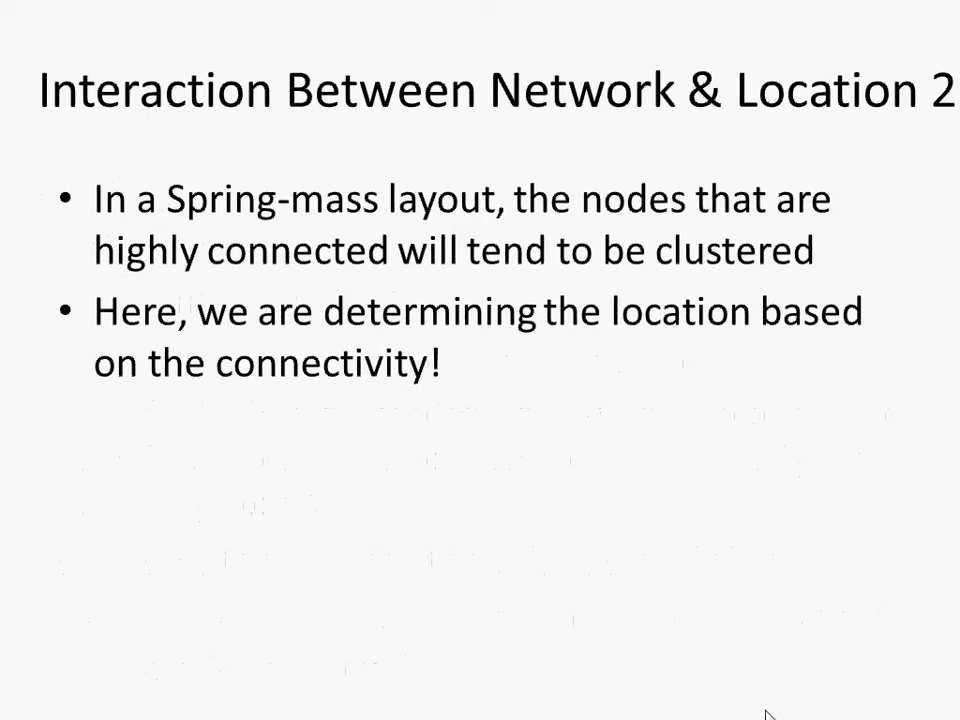
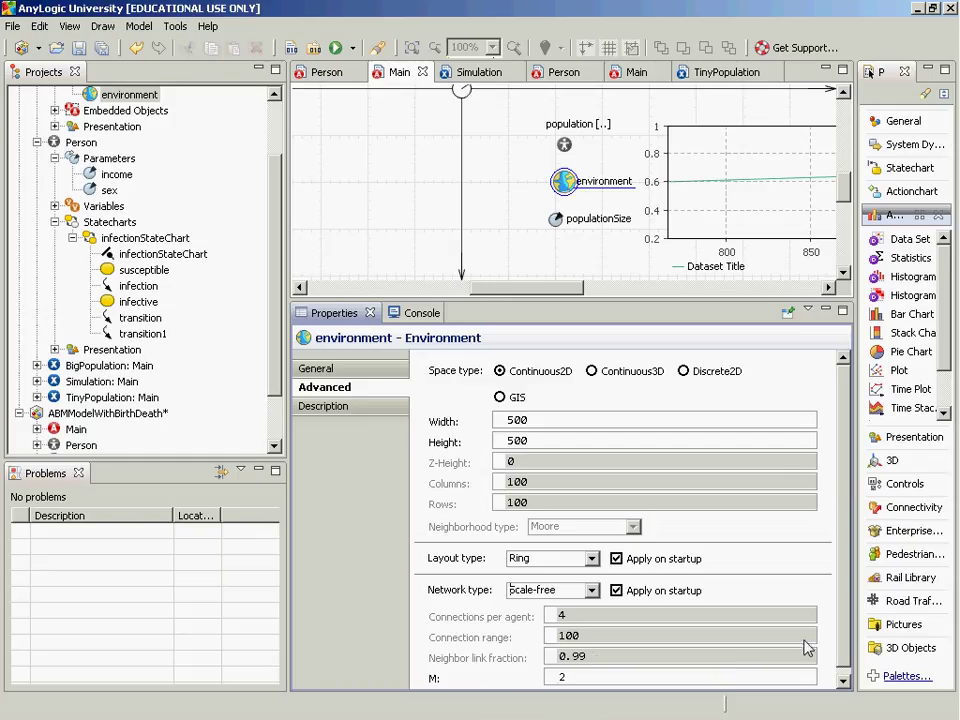
scroll(843, 665, down, 1)
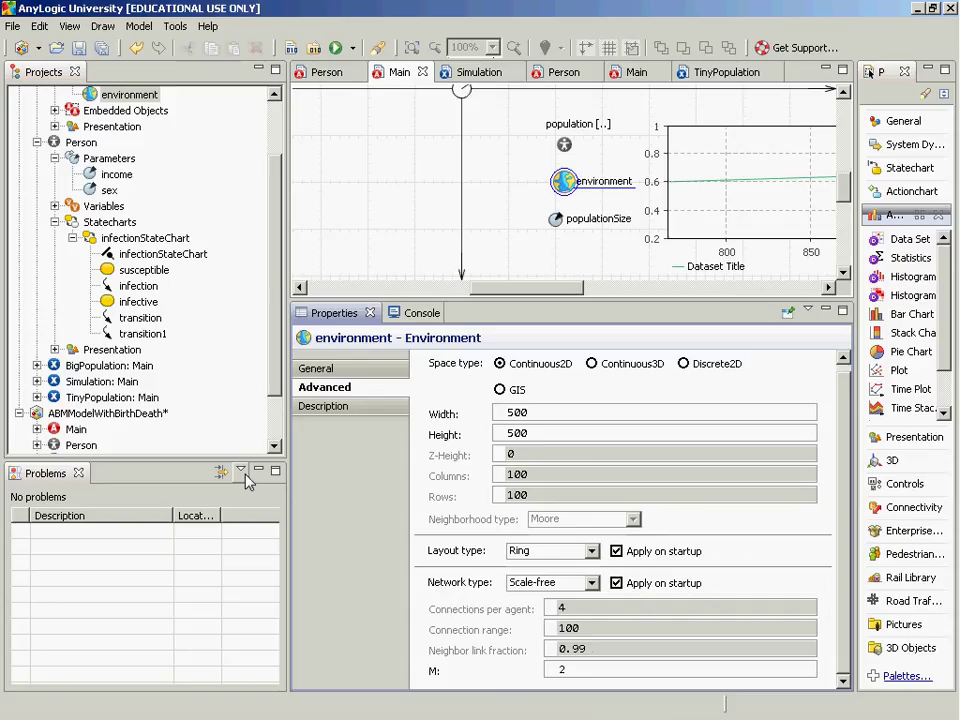
Run Simulation: Main to view the ring network, then drag the time plot up to Y -150
right_click(95, 383)
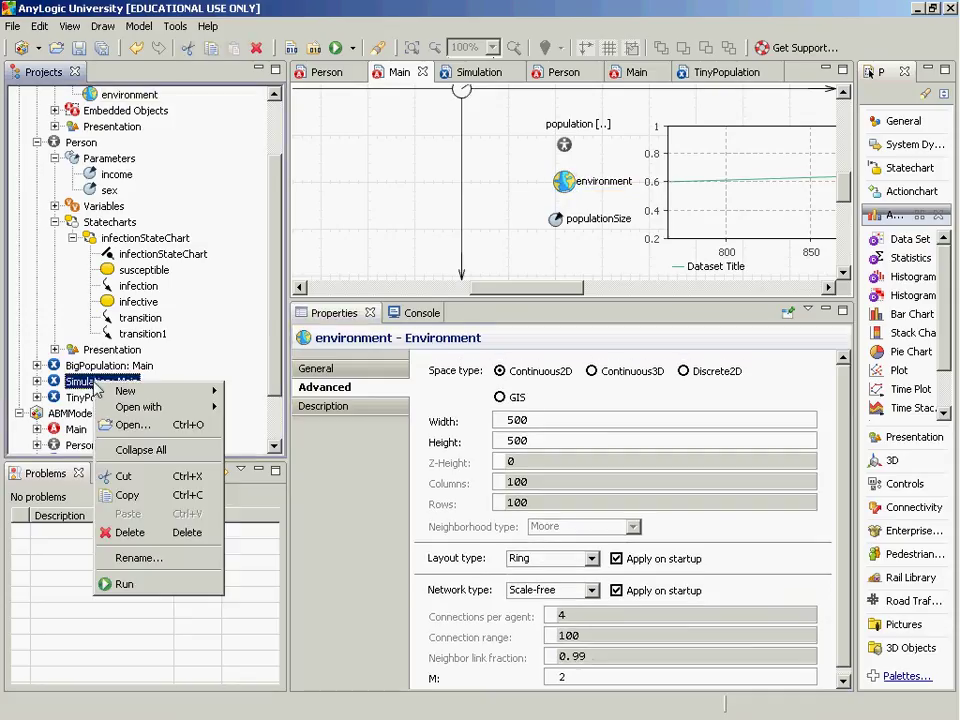
click(125, 583)
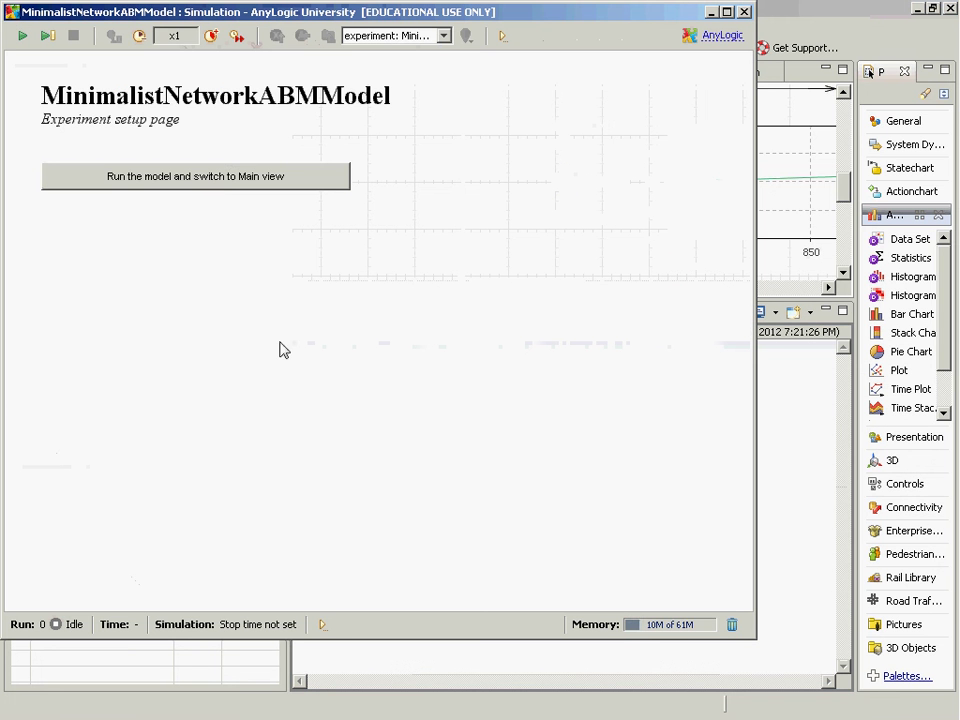
click(212, 178)
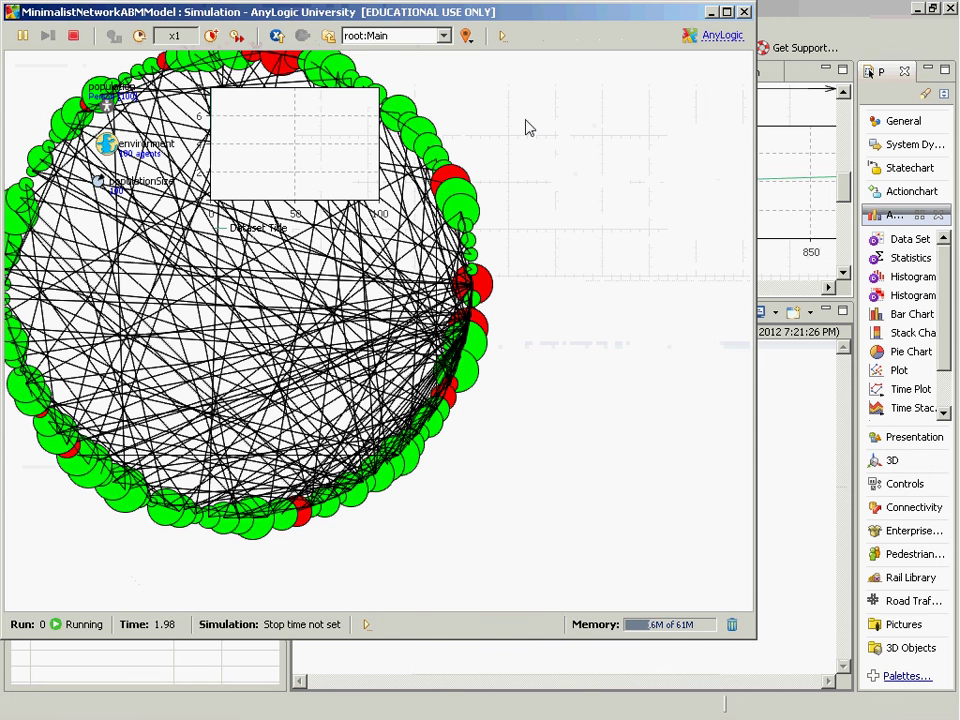
key(alt+F4)
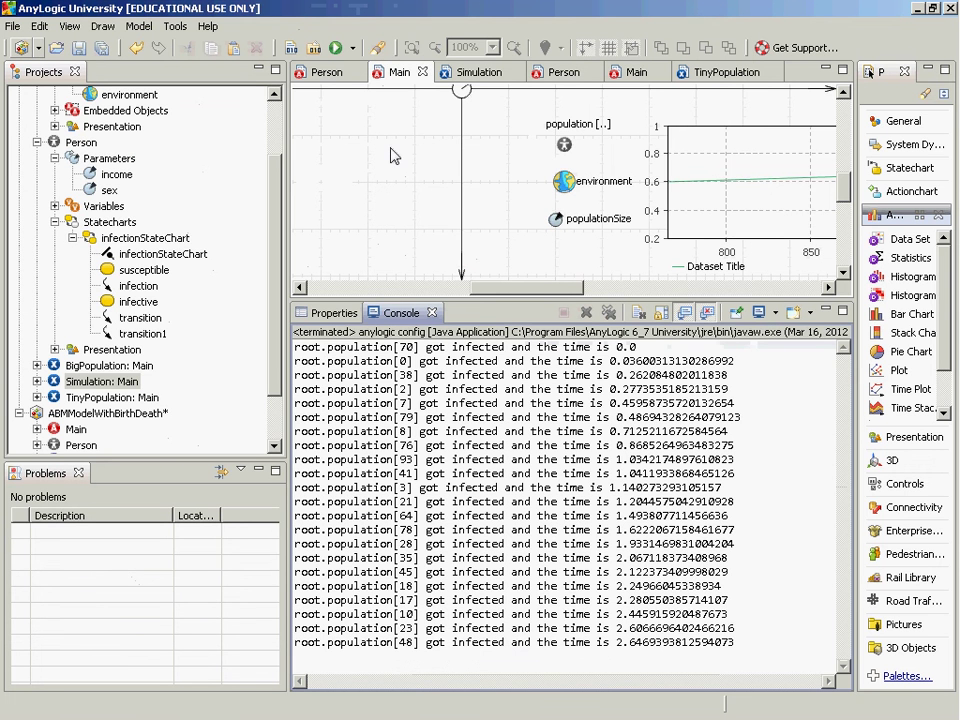
drag(690, 184, 703, 104)
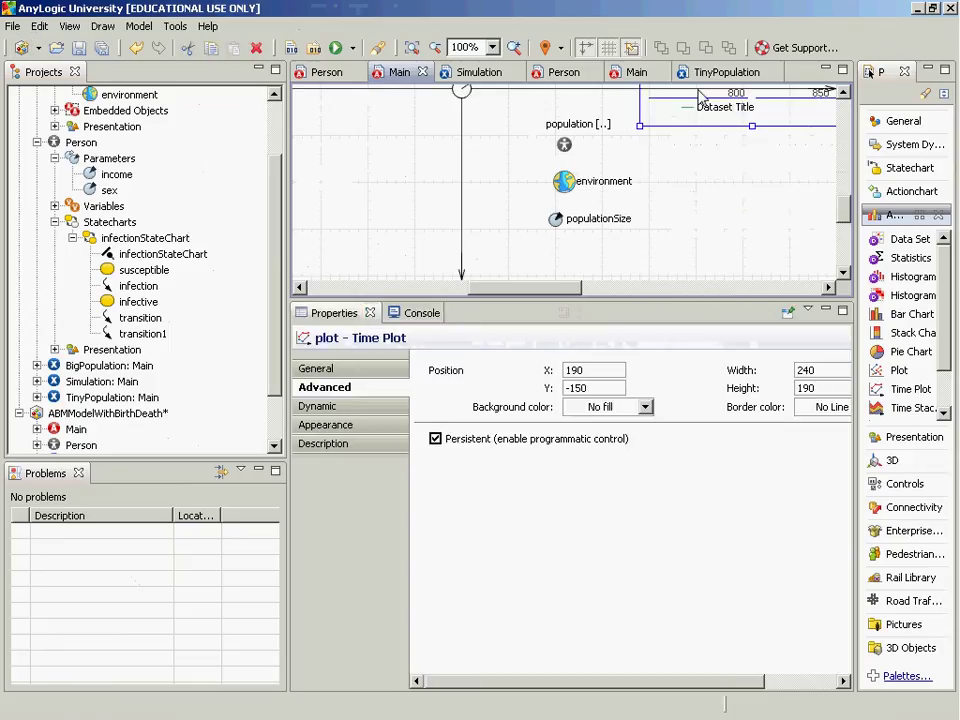
Remove the time plot and rerun Simulation: Main to watch infection spread around the ring
key(Escape)
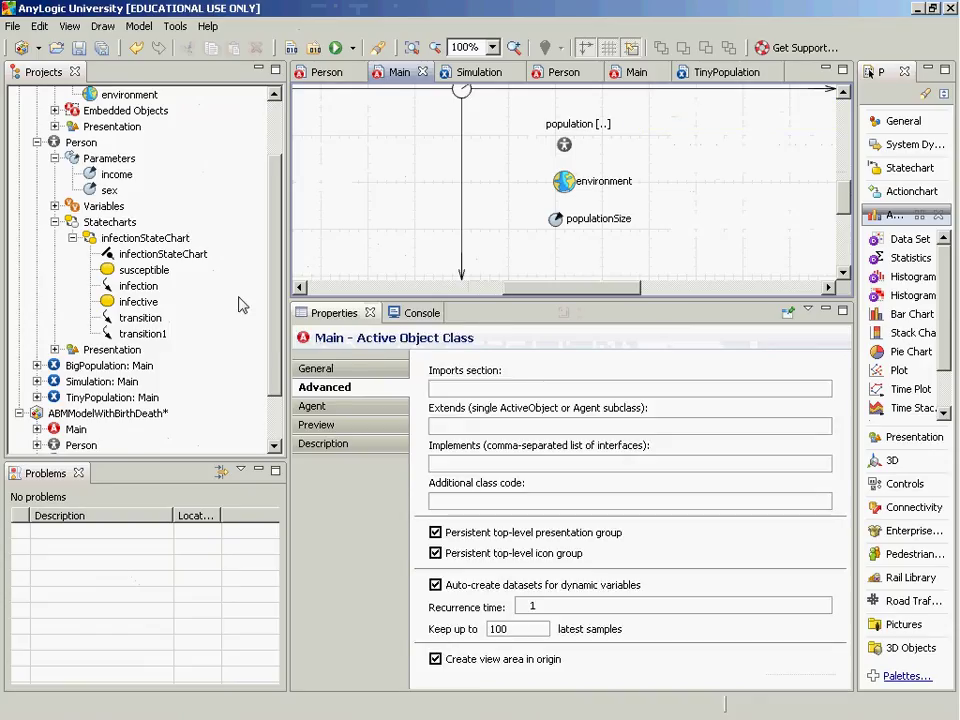
click(106, 383)
right_click(106, 384)
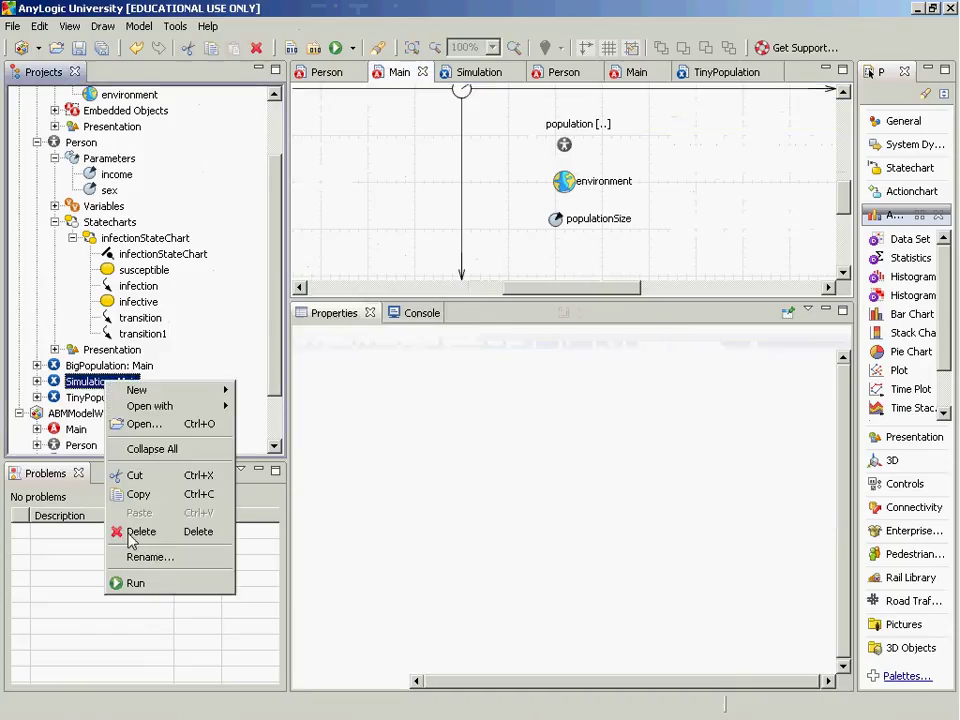
click(148, 581)
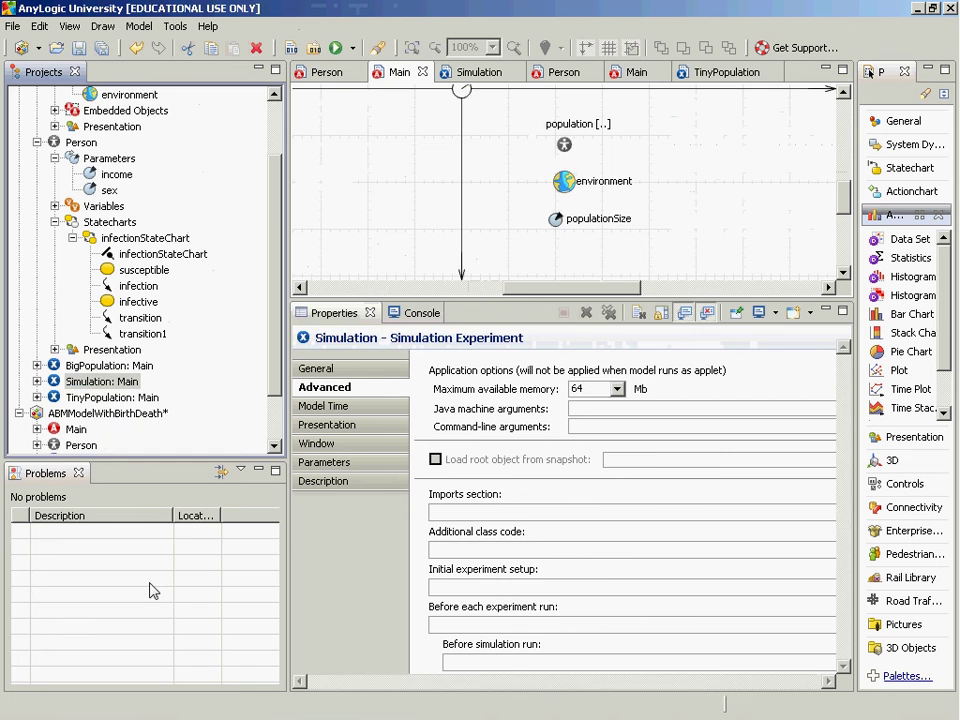
click(182, 184)
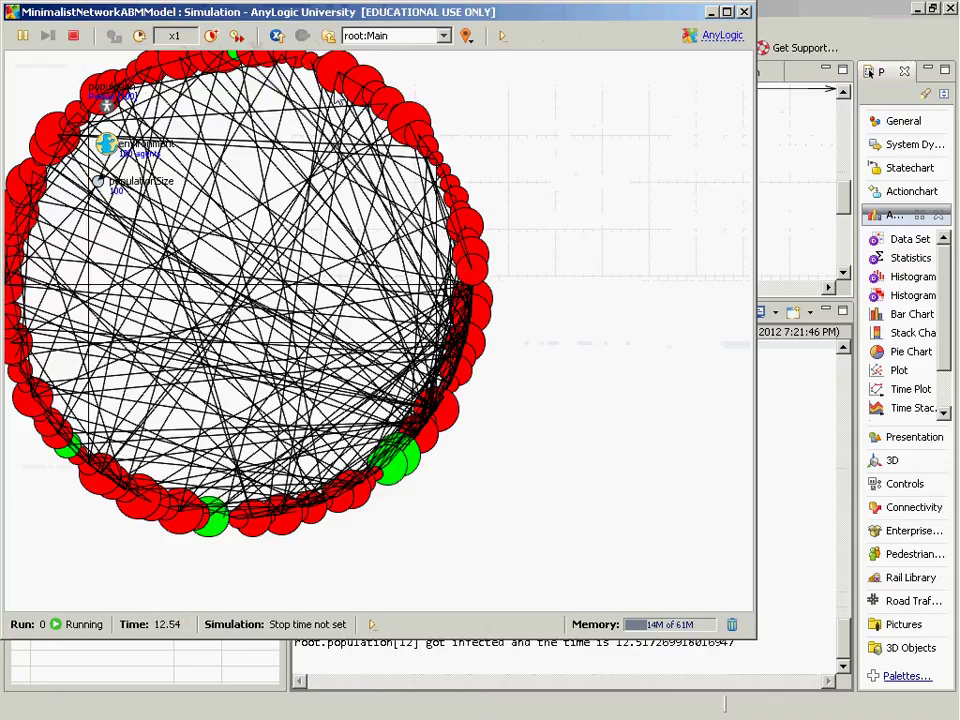
click(745, 12)
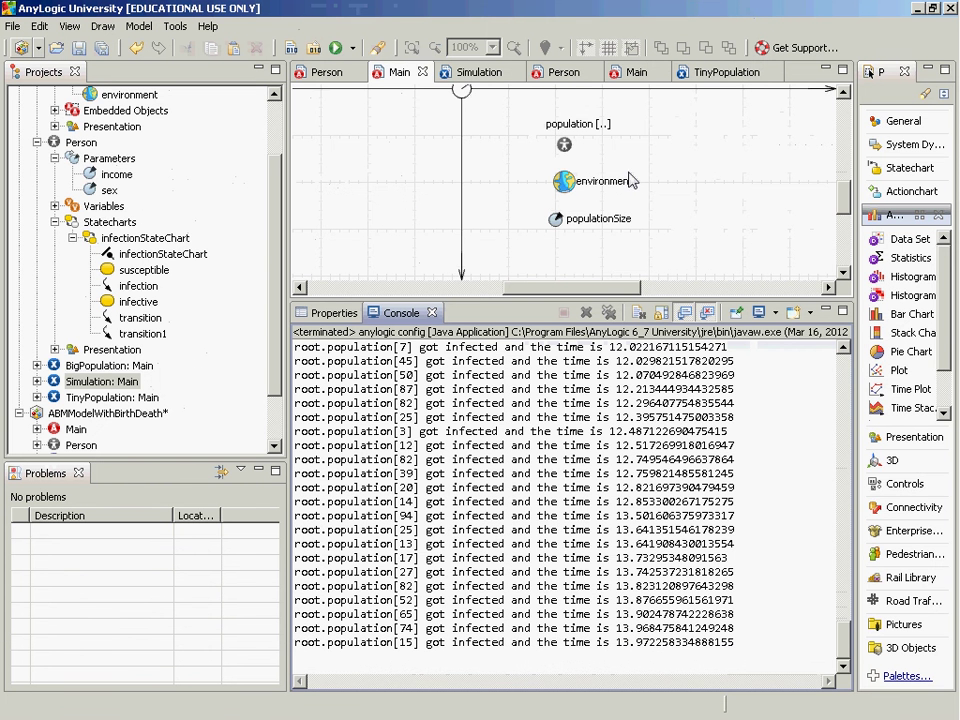
Set the environment's Advanced Layout type to Arranged
click(563, 186)
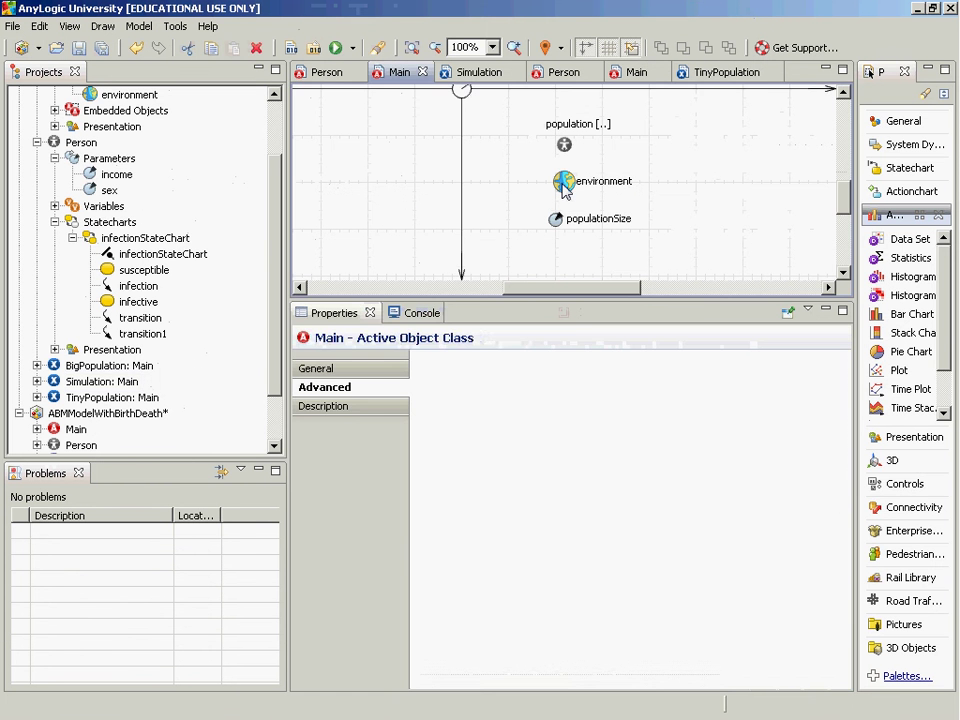
click(563, 184)
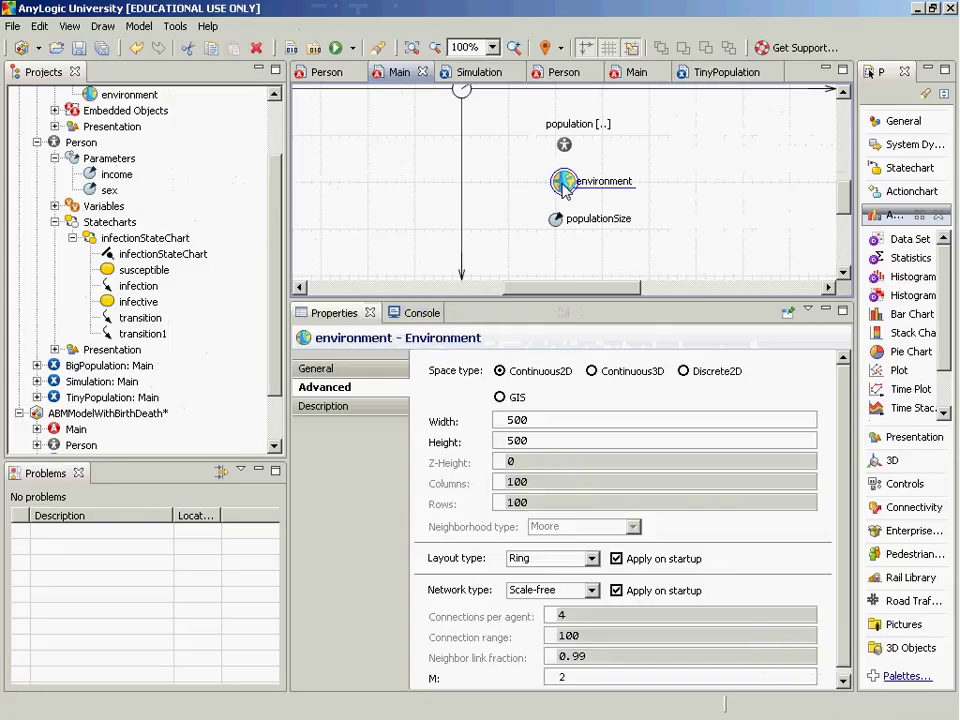
click(548, 558)
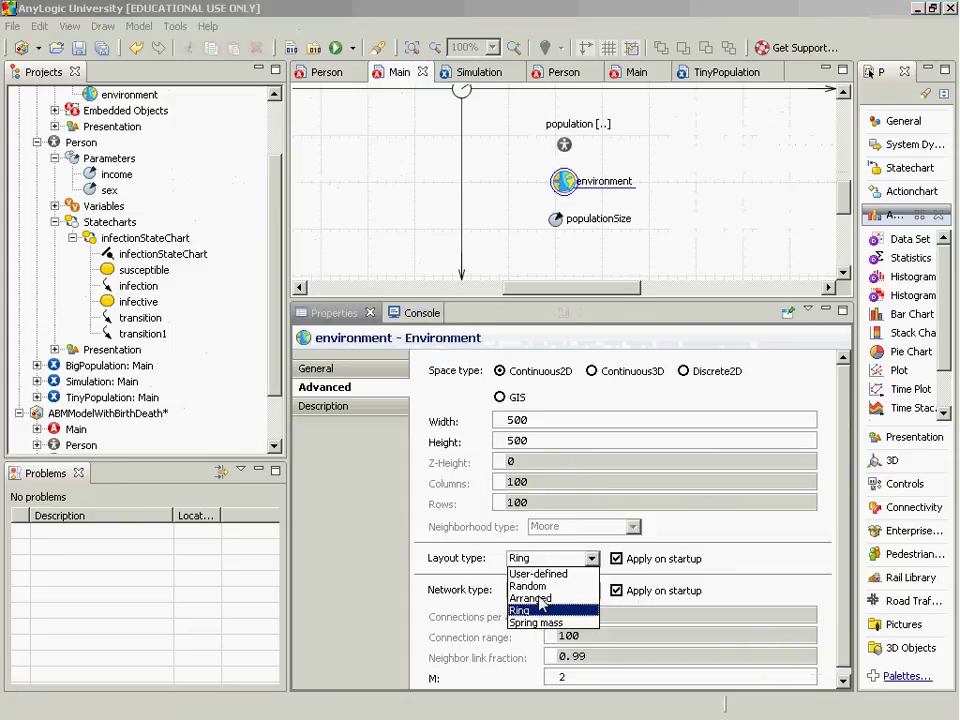
click(538, 598)
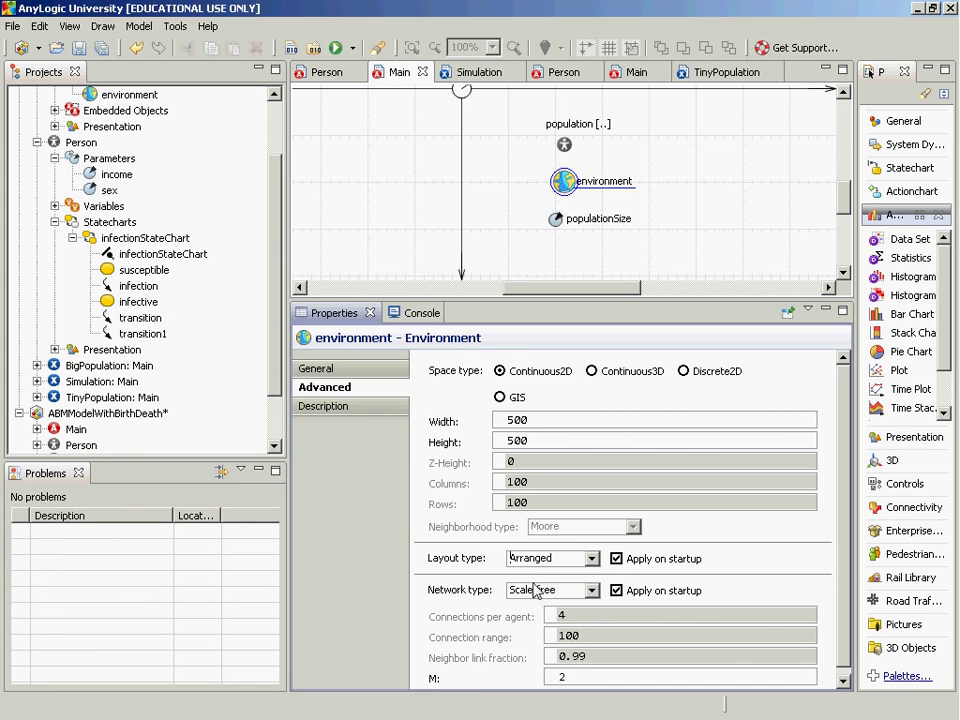
Run Simulation: Main and pan to view the whole grid-arranged network
right_click(68, 384)
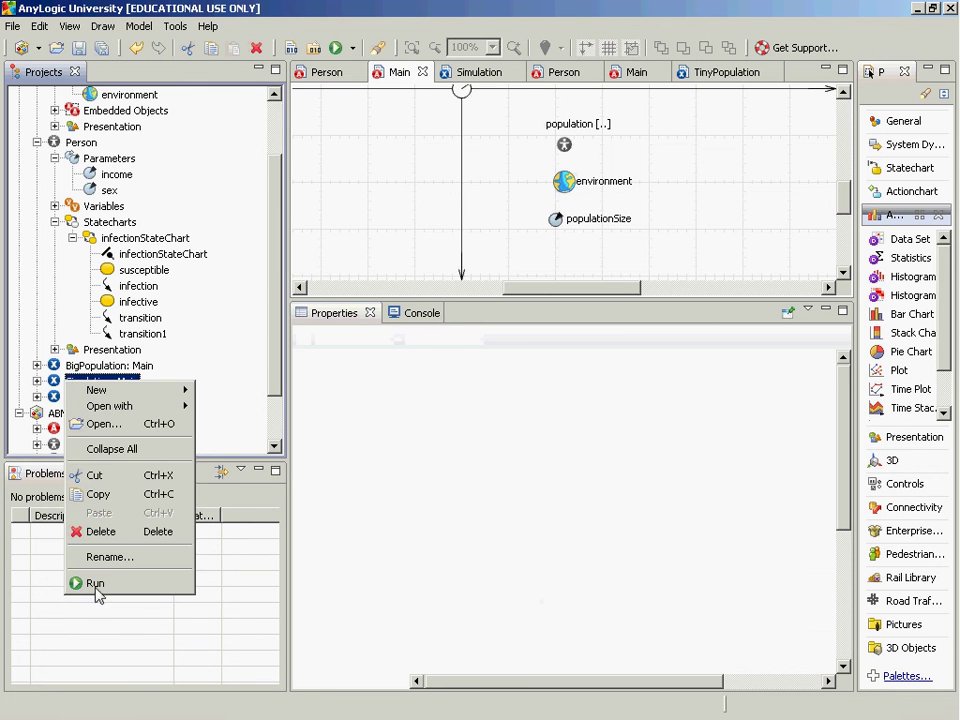
click(95, 583)
click(218, 181)
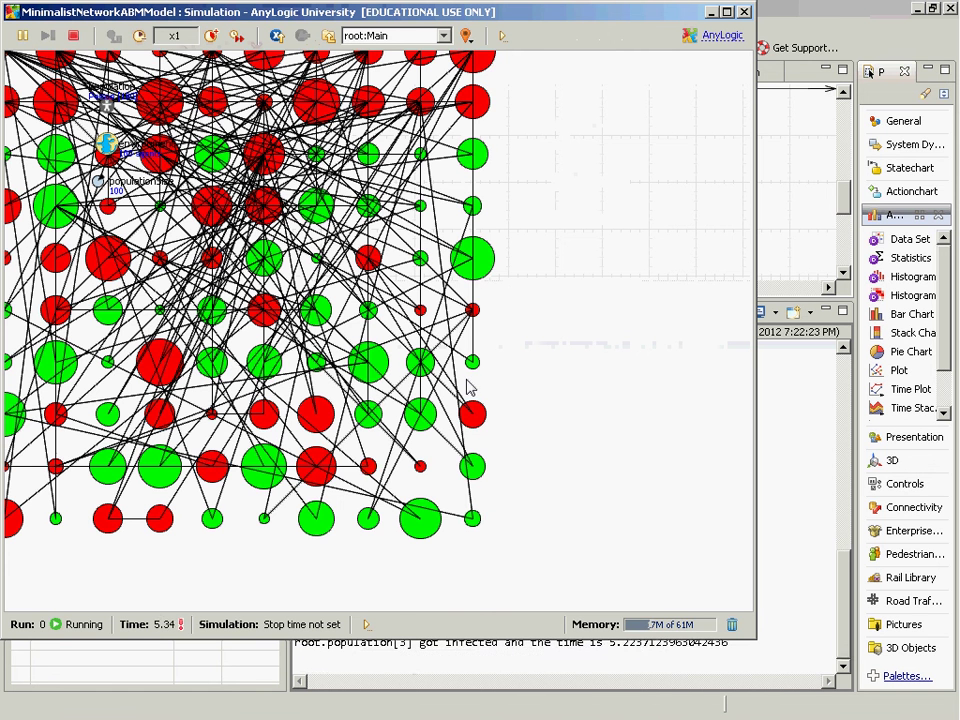
drag(531, 253, 575, 289)
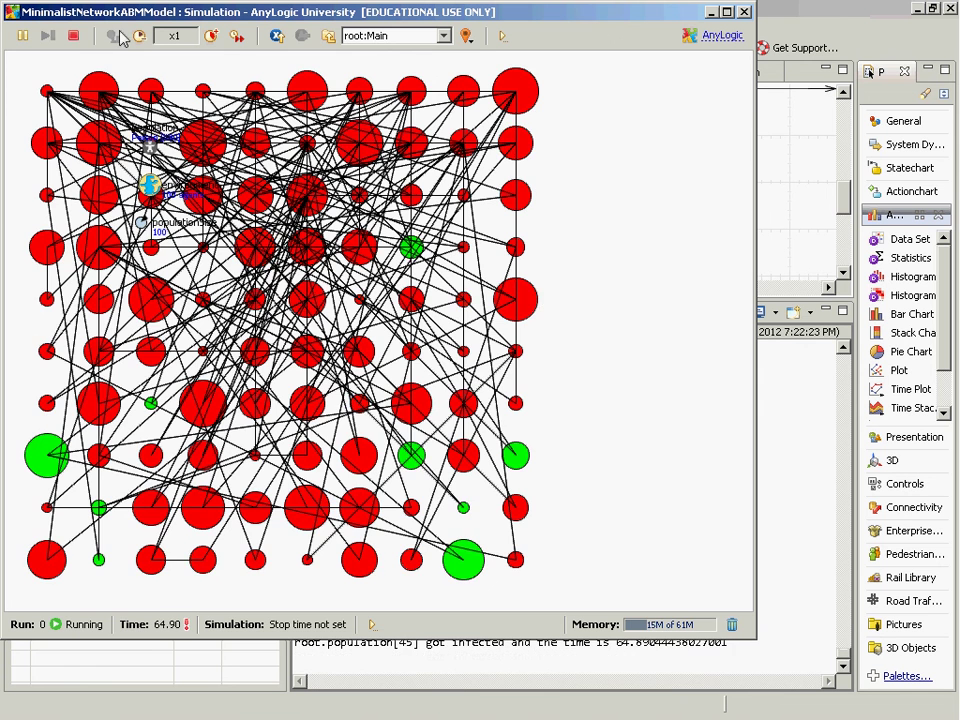
Stop and restart the model twice, then close the simulation window
click(73, 35)
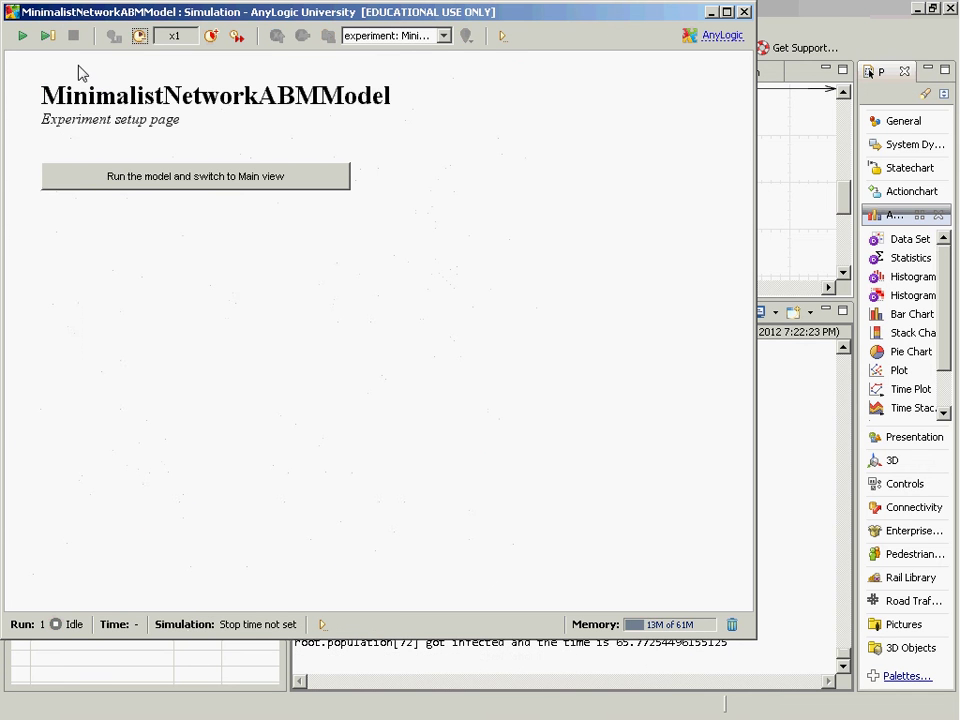
click(99, 176)
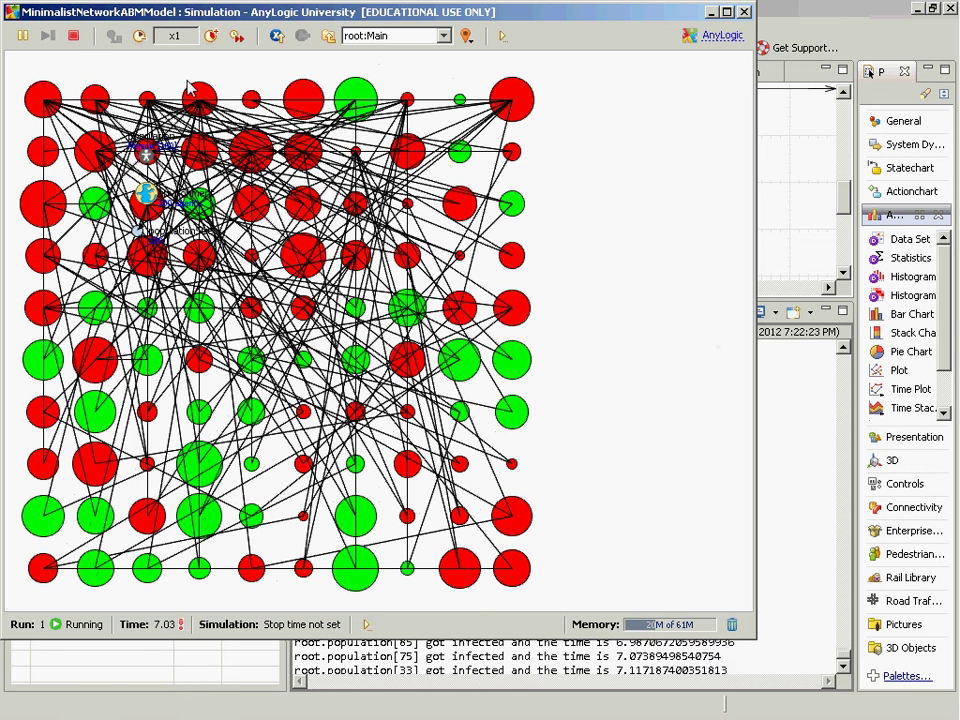
click(75, 37)
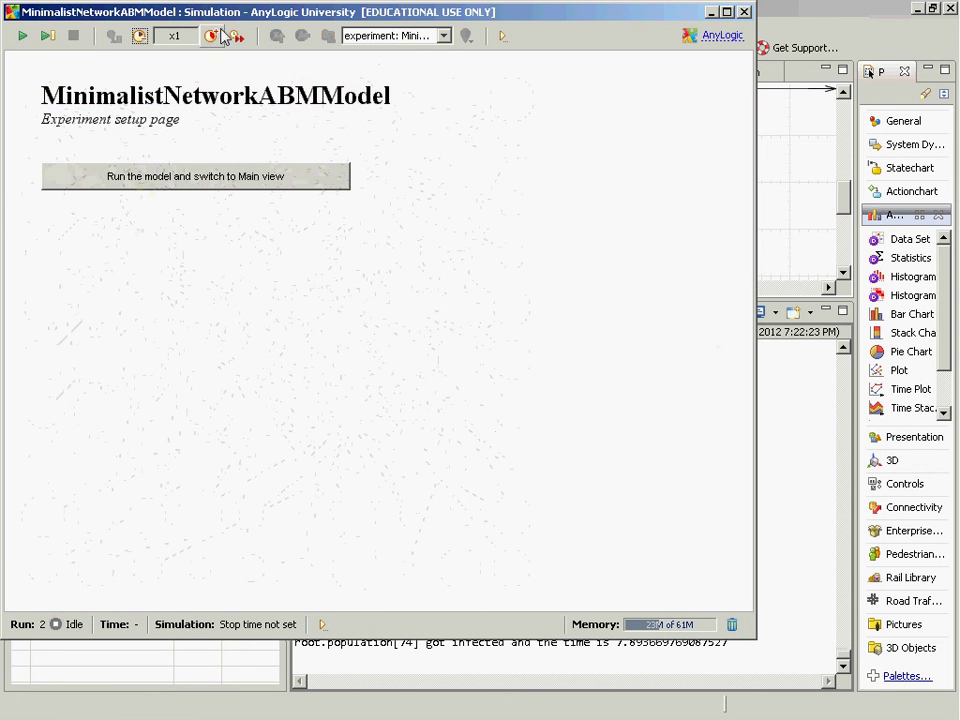
click(180, 176)
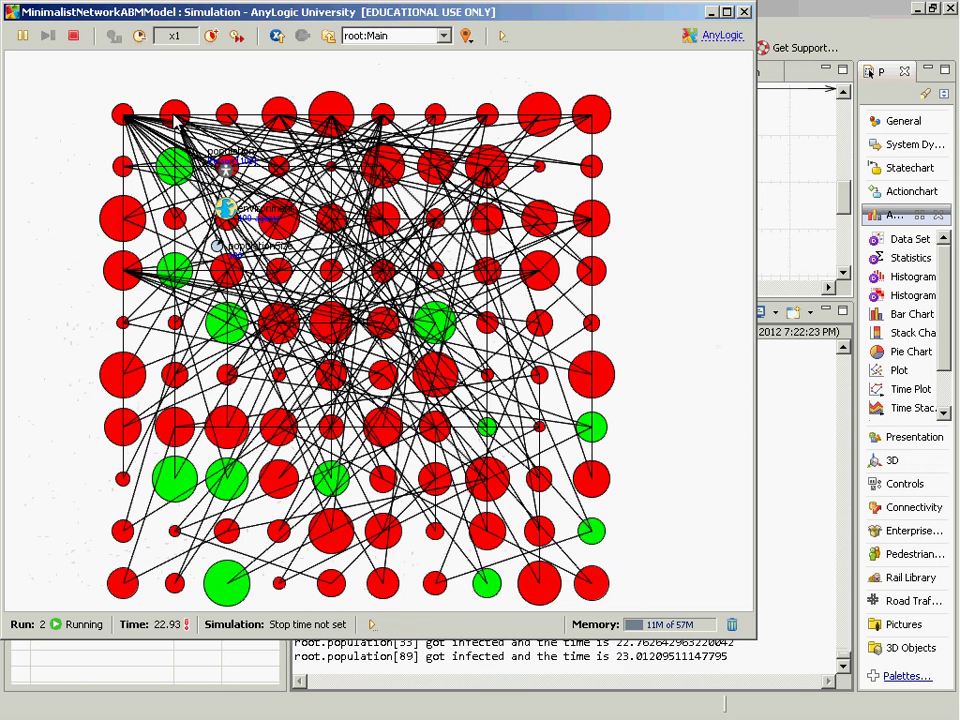
click(744, 12)
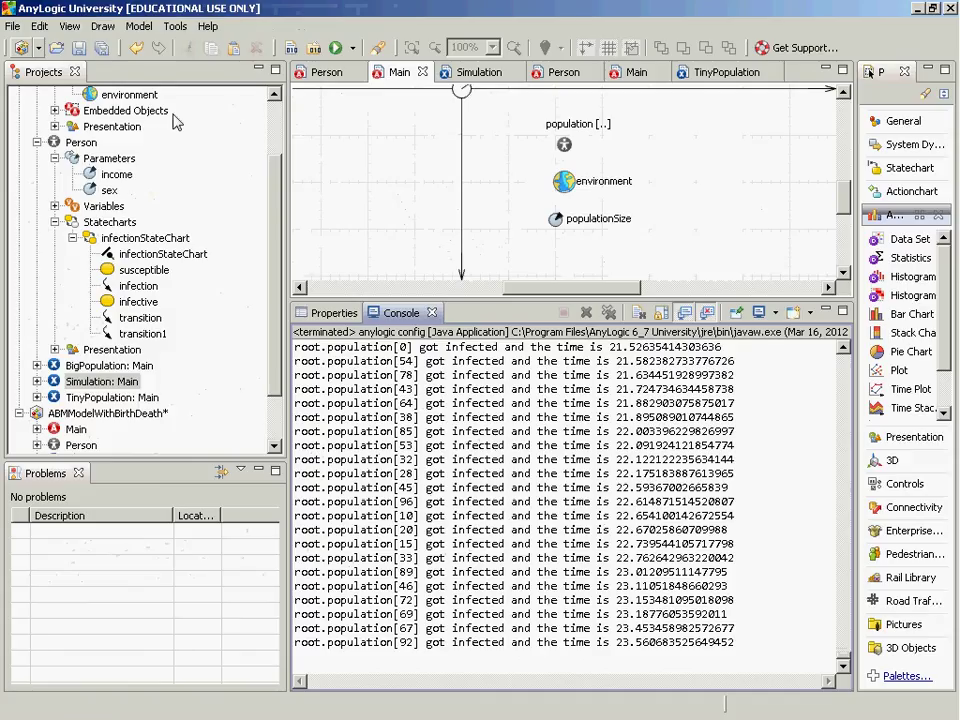
Open the Person agent's diagram and select its circle shape
double_click(86, 385)
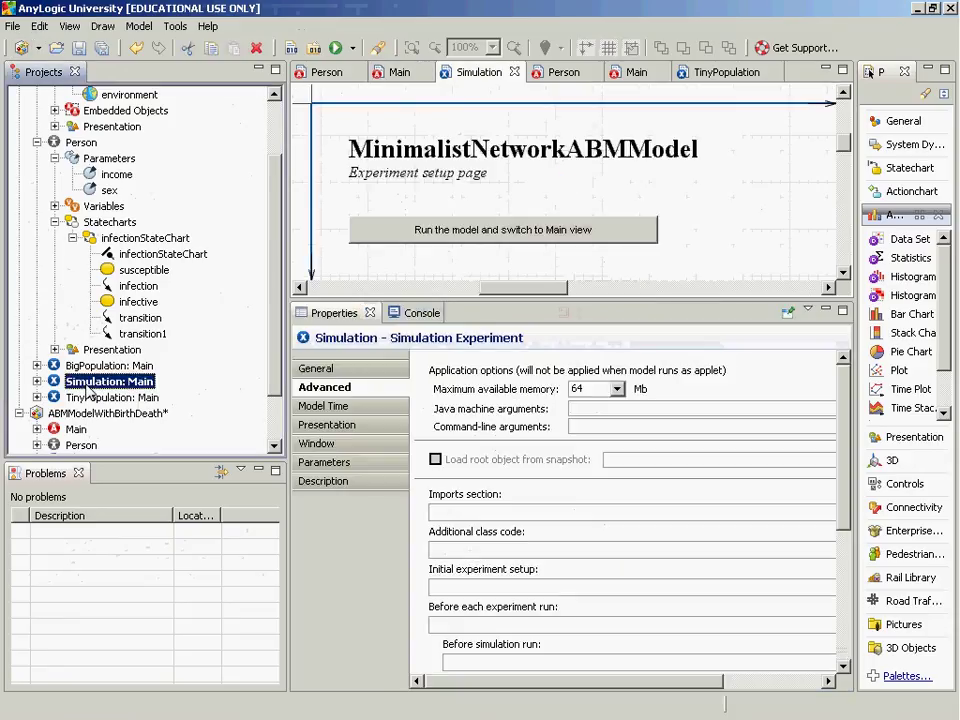
scroll(280, 313, up, 1)
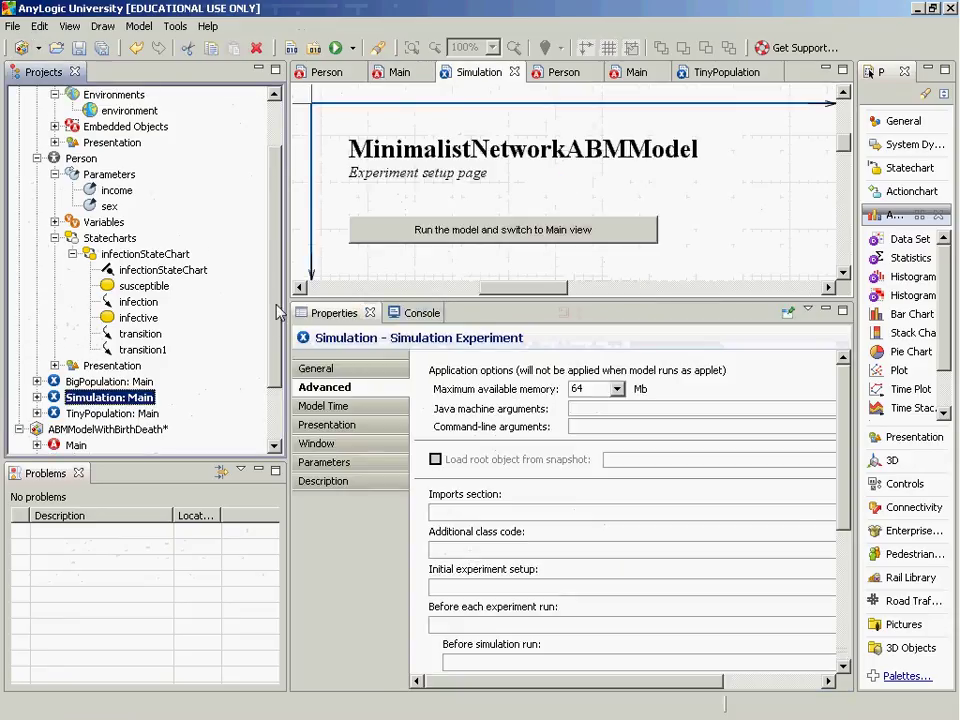
click(75, 160)
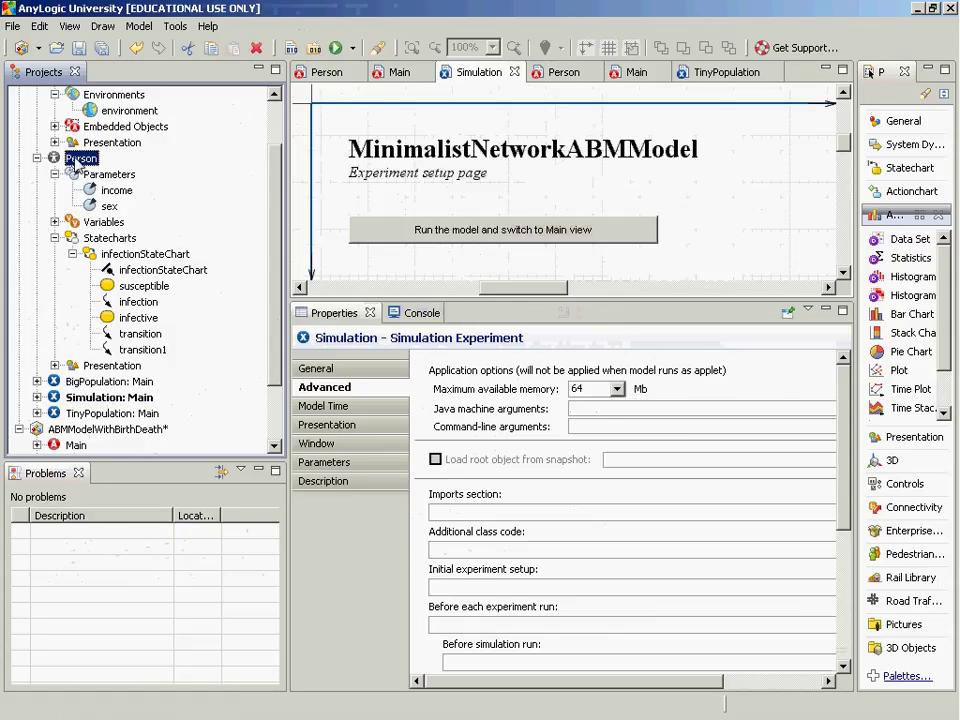
double_click(75, 160)
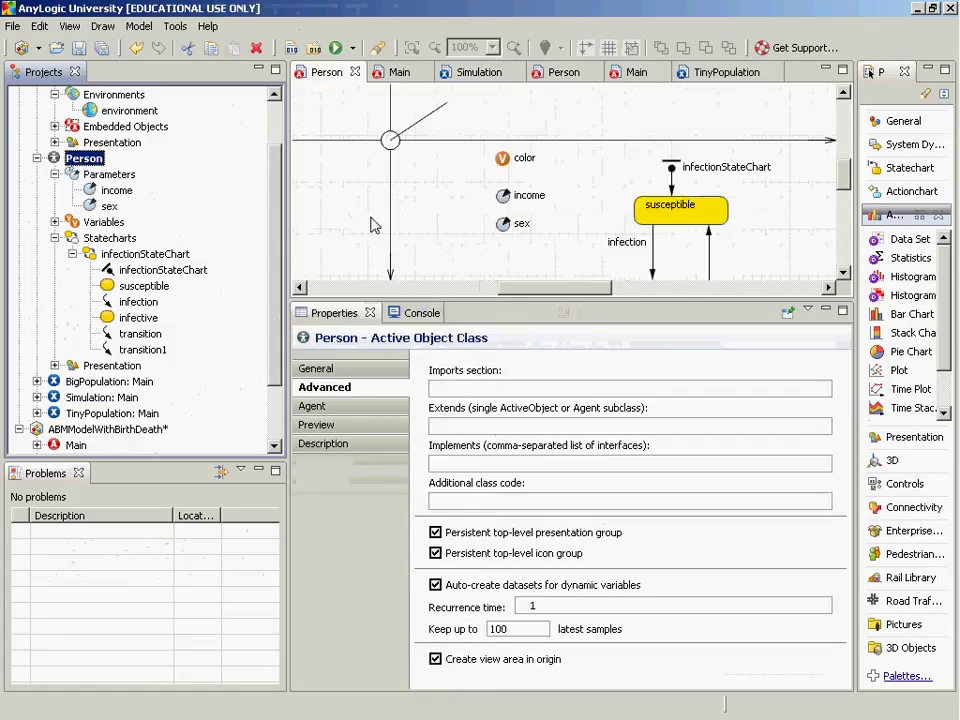
click(389, 146)
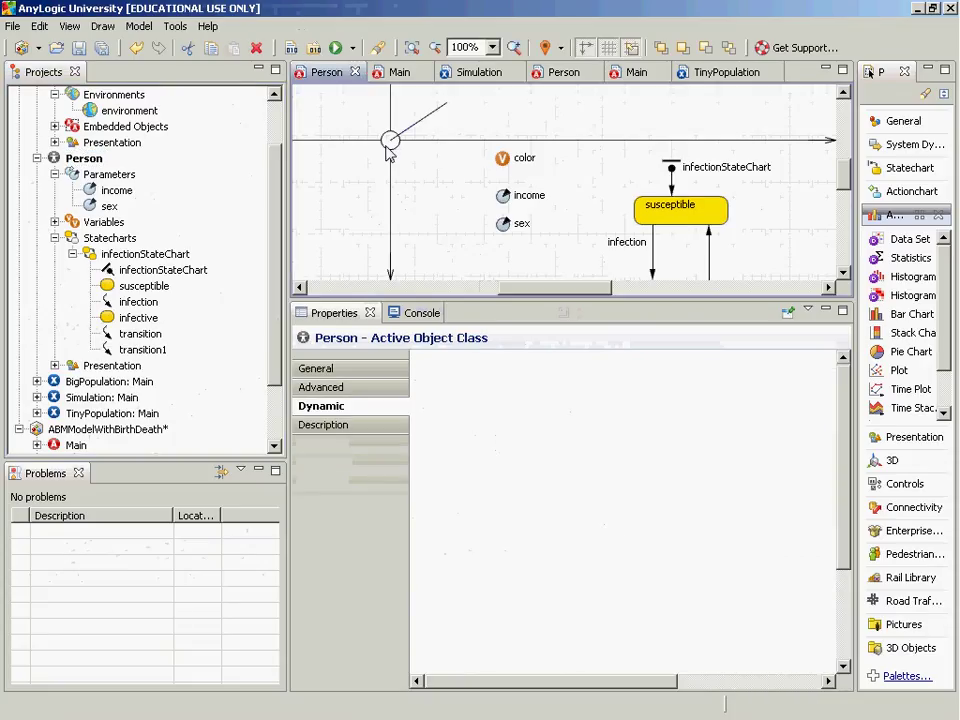
click(391, 143)
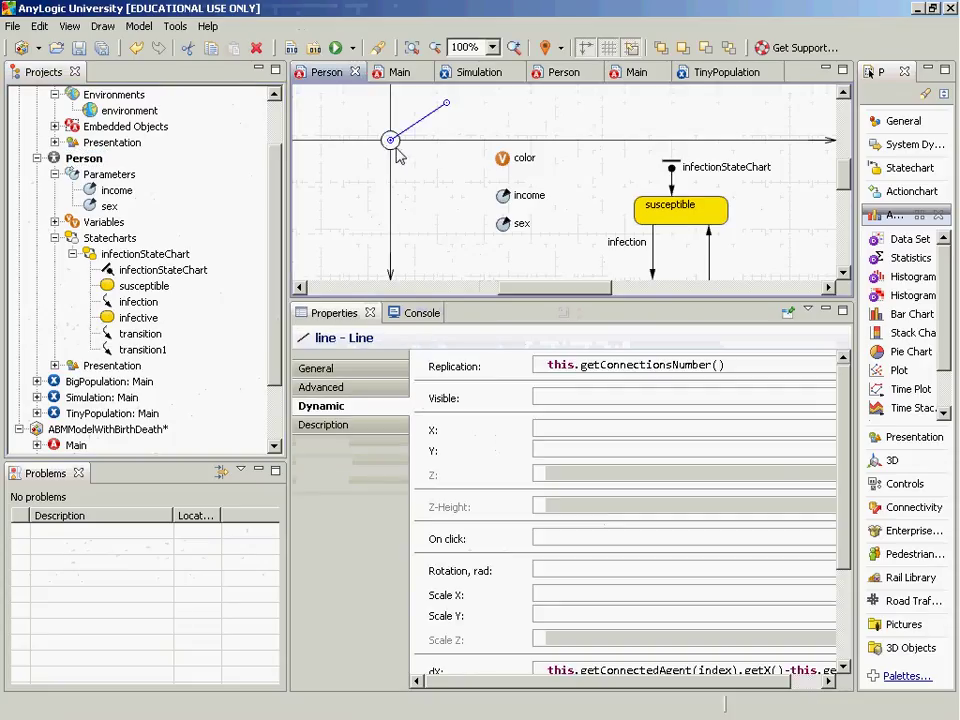
click(390, 140)
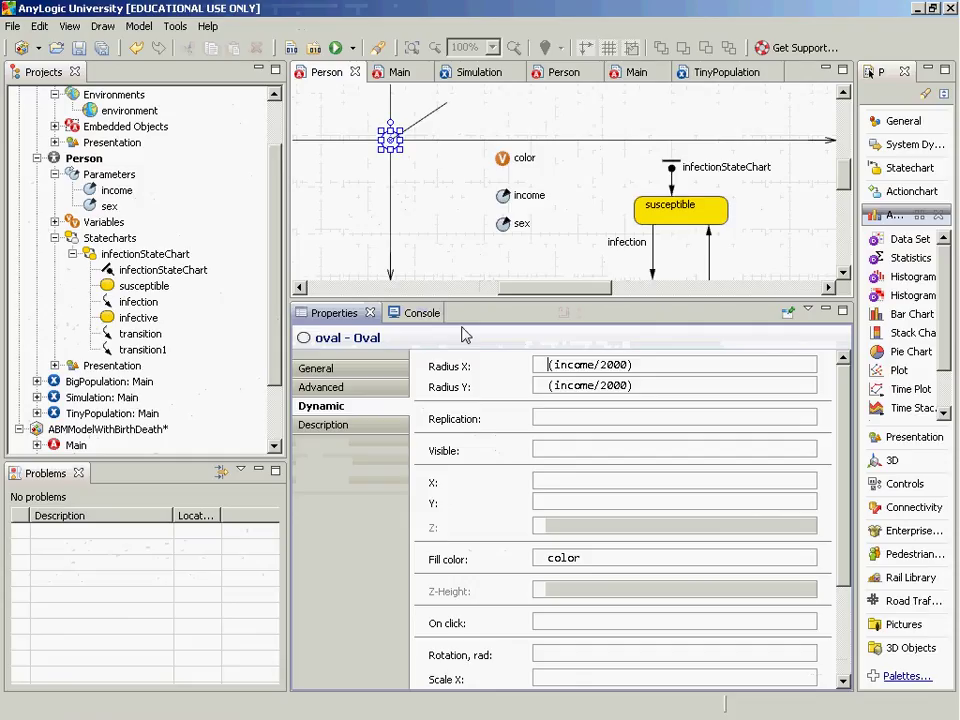
Replace the income-based Radius X with this.getConnectionsNumber() using code completion
key(ctrl+a)
text(this.get)
key(ctrl+space)
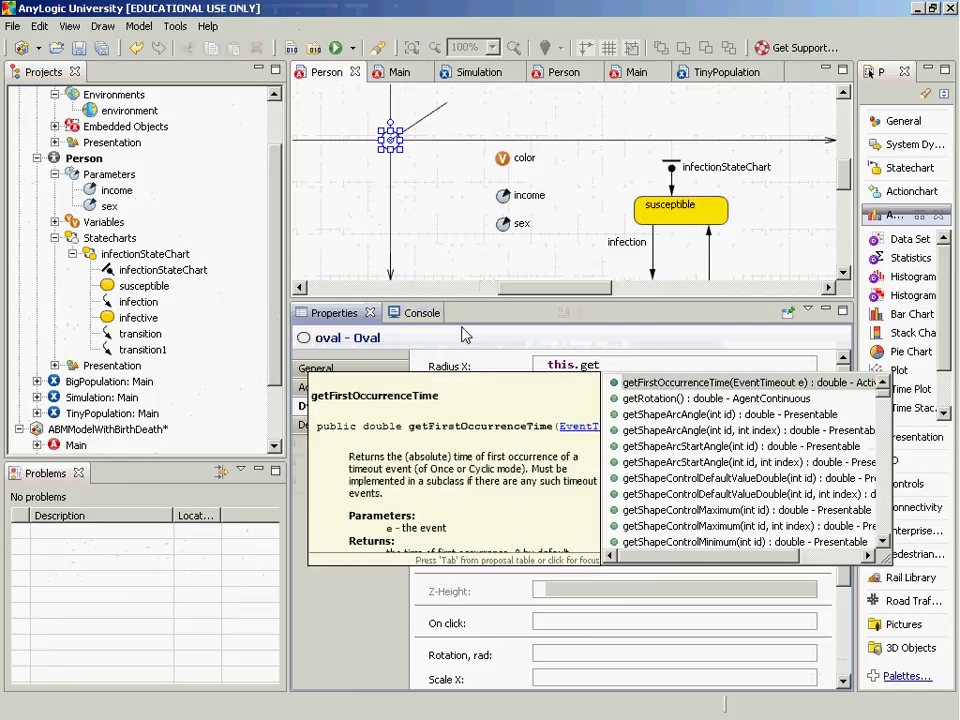
text(Conn)
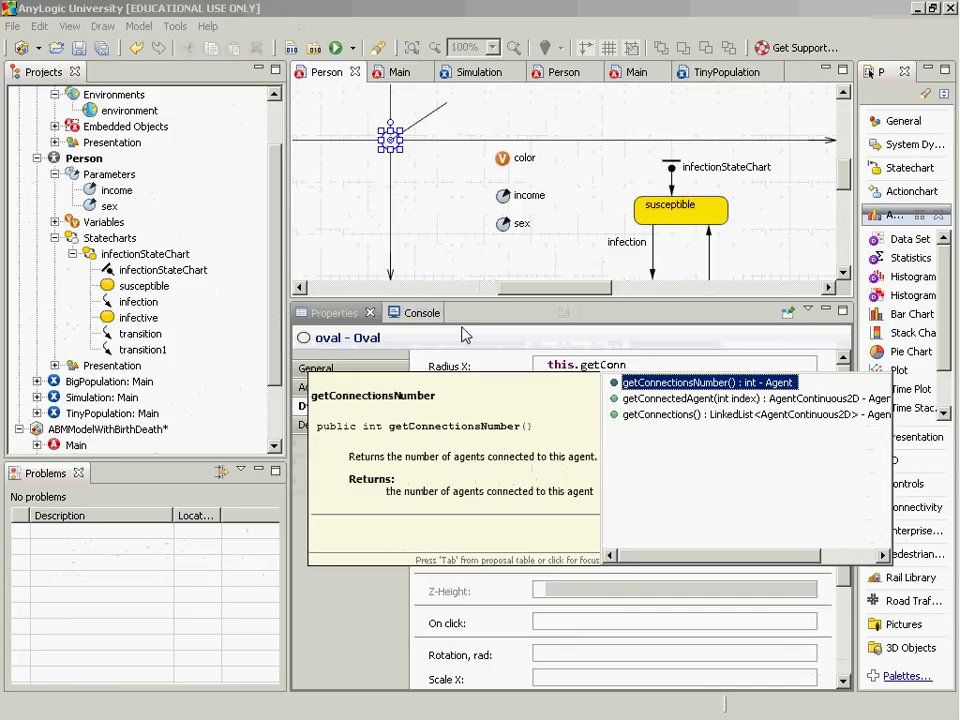
key(Return)
key(ctrl+a)
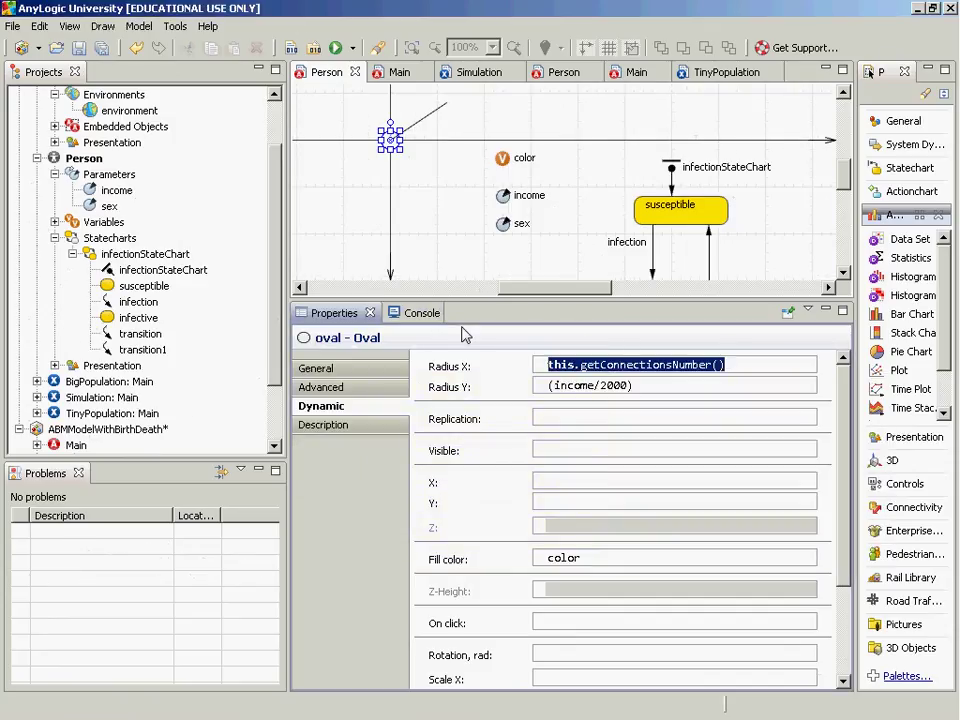
key(Tab)
key(ctrl+c)
key(Home)
key(shift+Right)
key(BackSpace)
Paste the expression into Radius Y and prefix both radii with 2*
click(634, 391)
key(shift+End)
key(BackSpace)
key(ctrl+v)
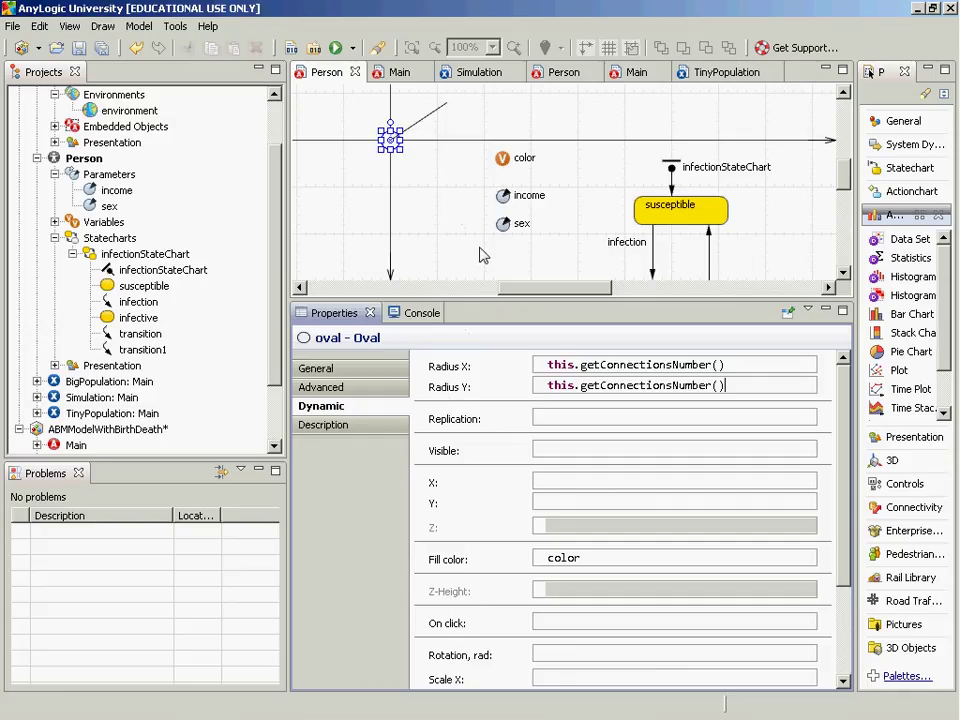
key(Home)
text(2*)
click(549, 366)
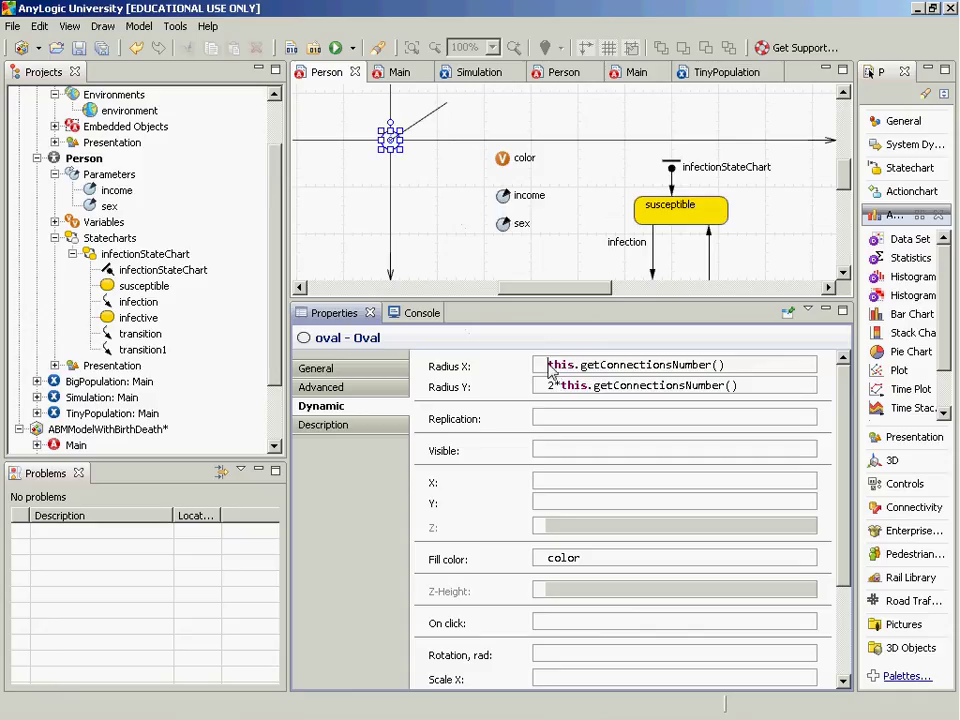
text(2*)
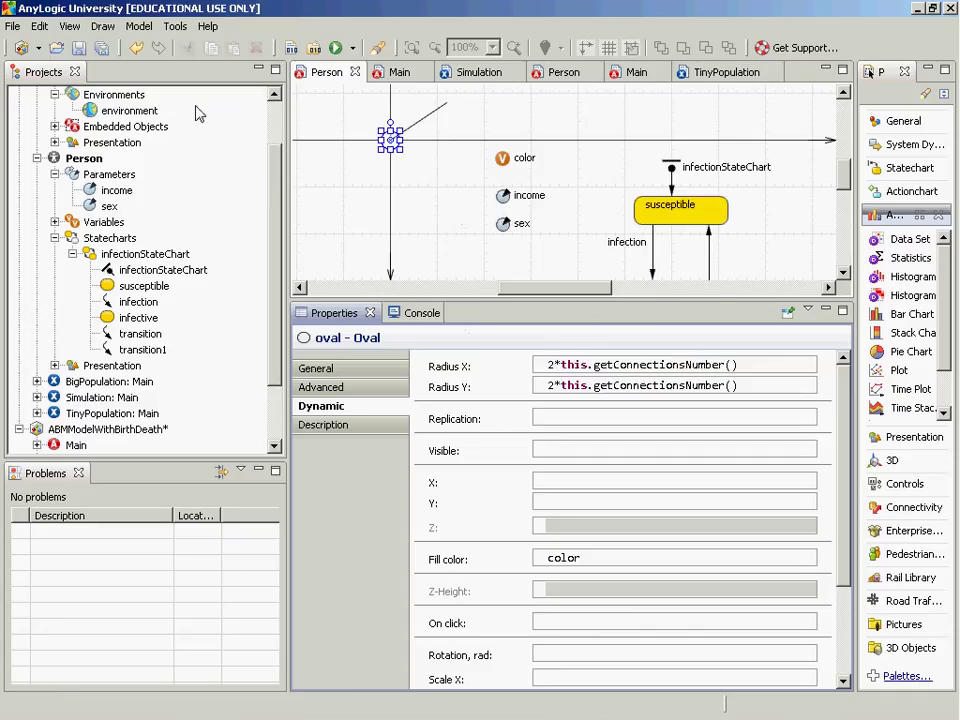
Run Simulation: Main and pan the grid to see circles sized by connection count
right_click(106, 399)
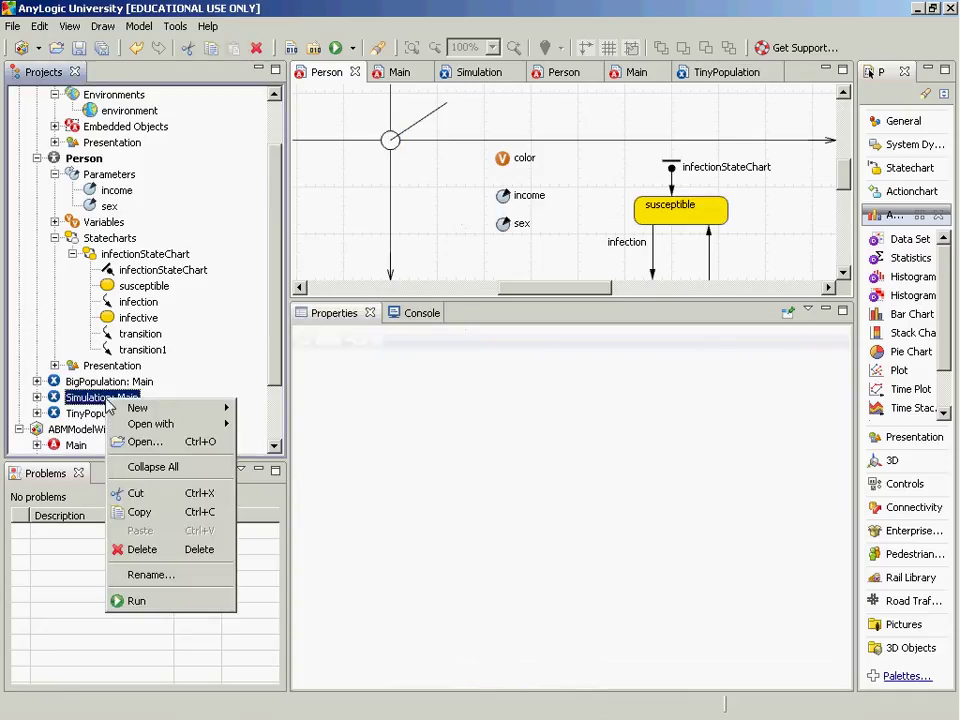
click(147, 606)
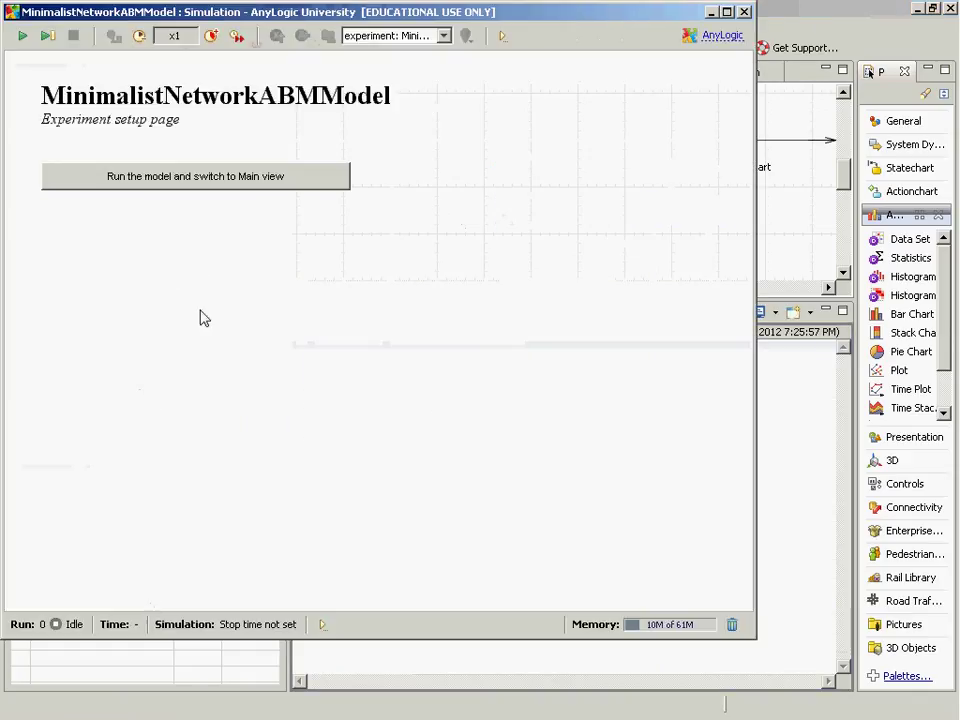
click(240, 176)
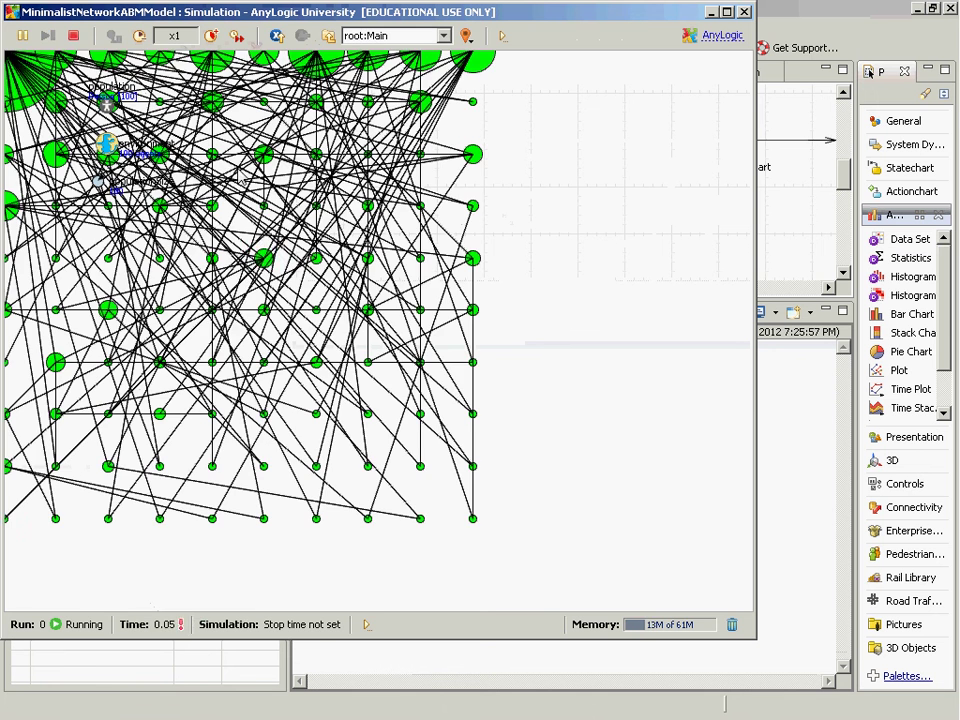
drag(571, 175, 651, 270)
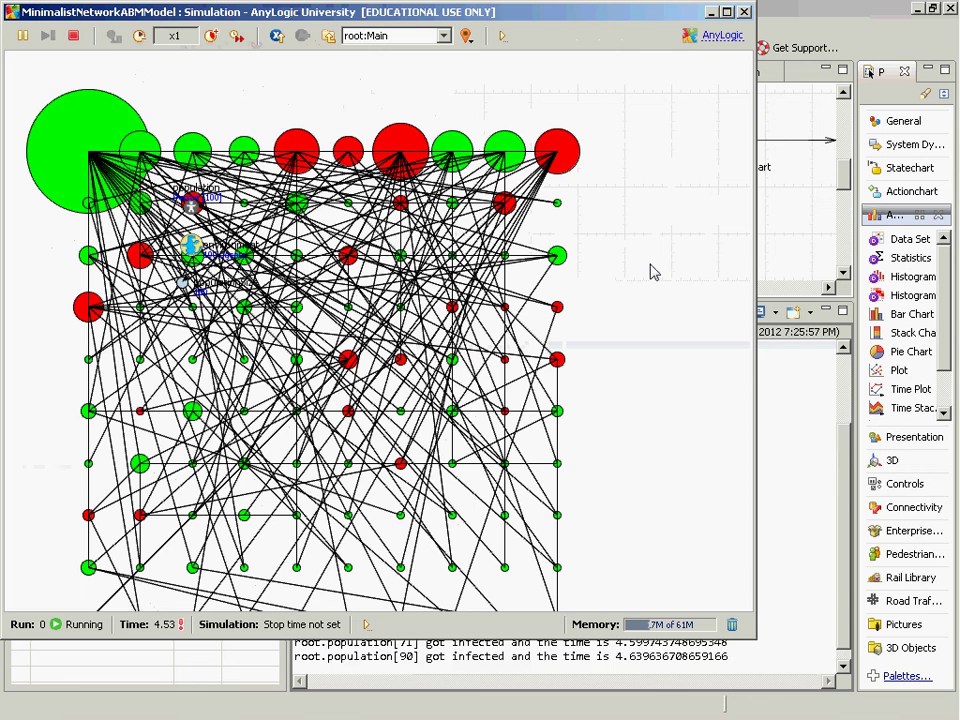
drag(653, 270, 662, 236)
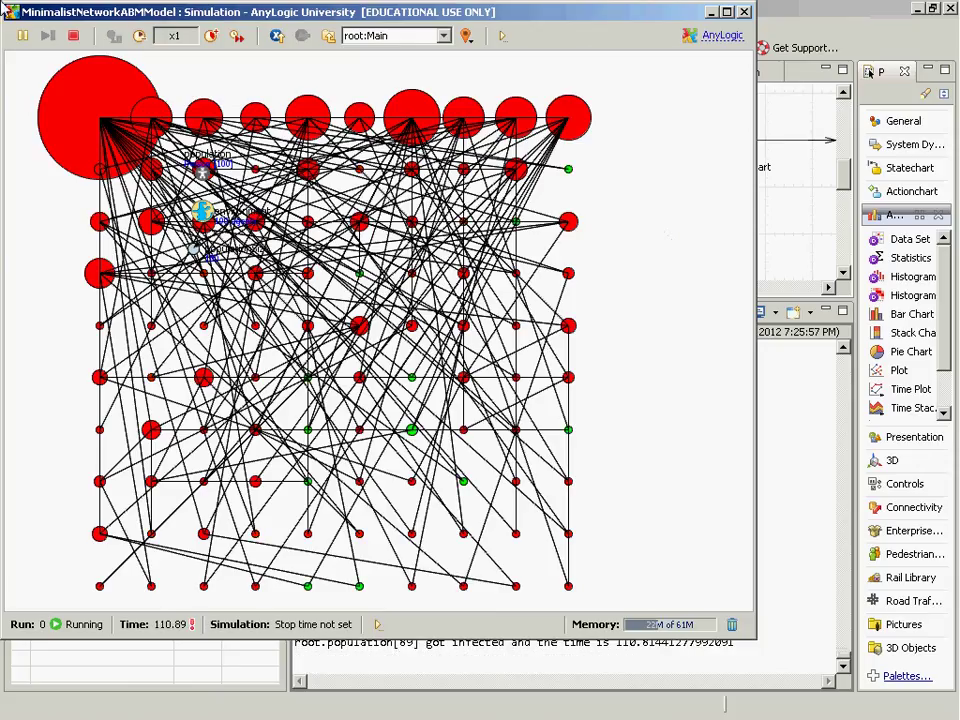
Stop and restart the model twice, panning the network right and down
click(237, 36)
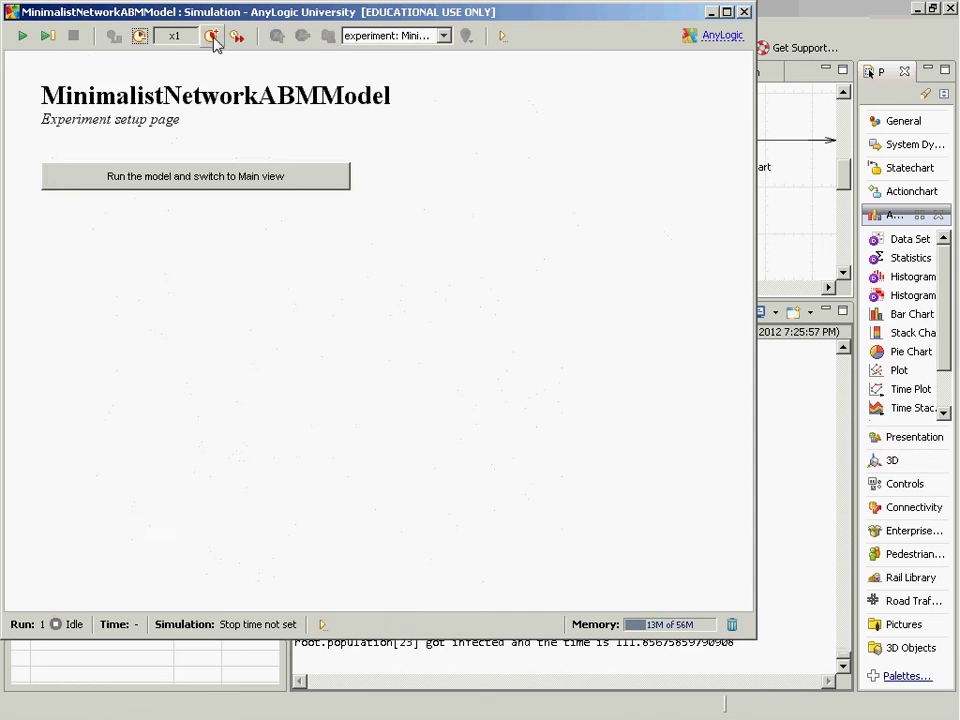
click(193, 176)
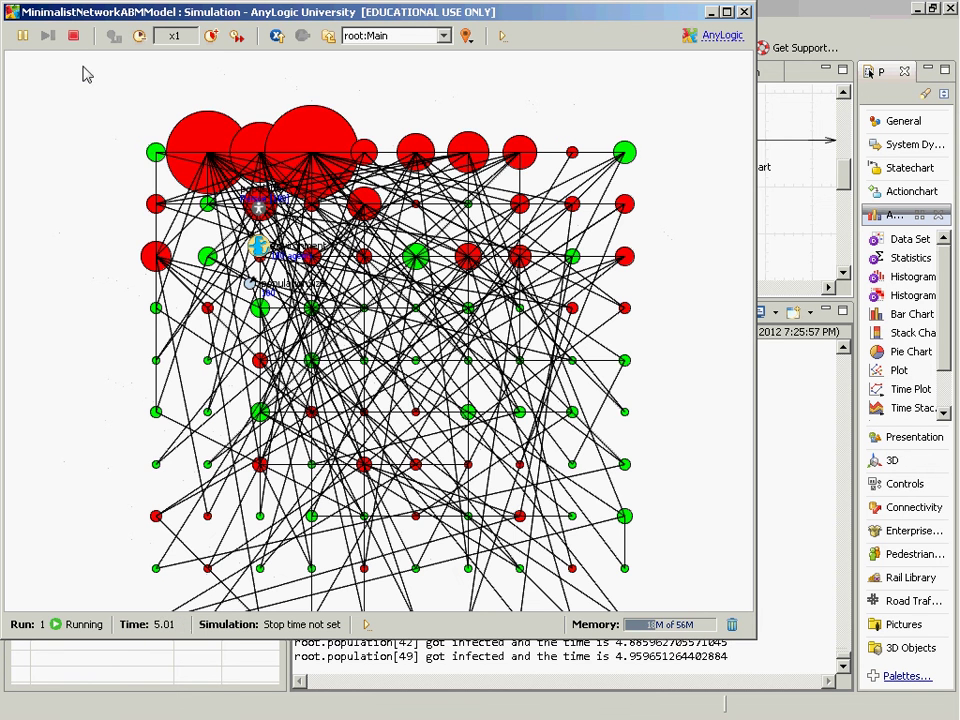
click(76, 36)
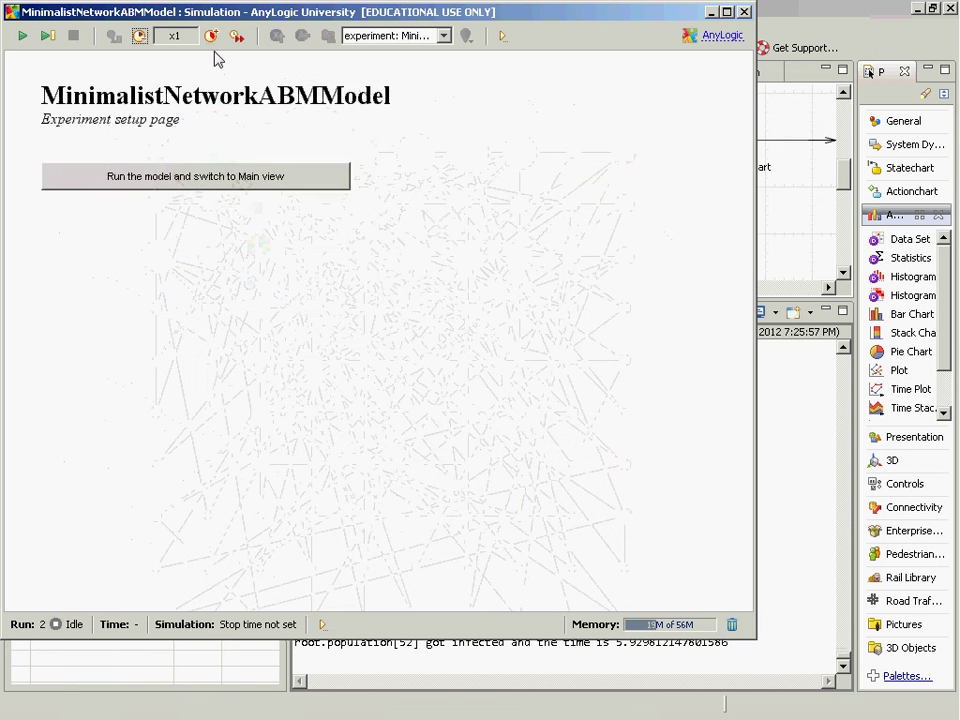
click(186, 180)
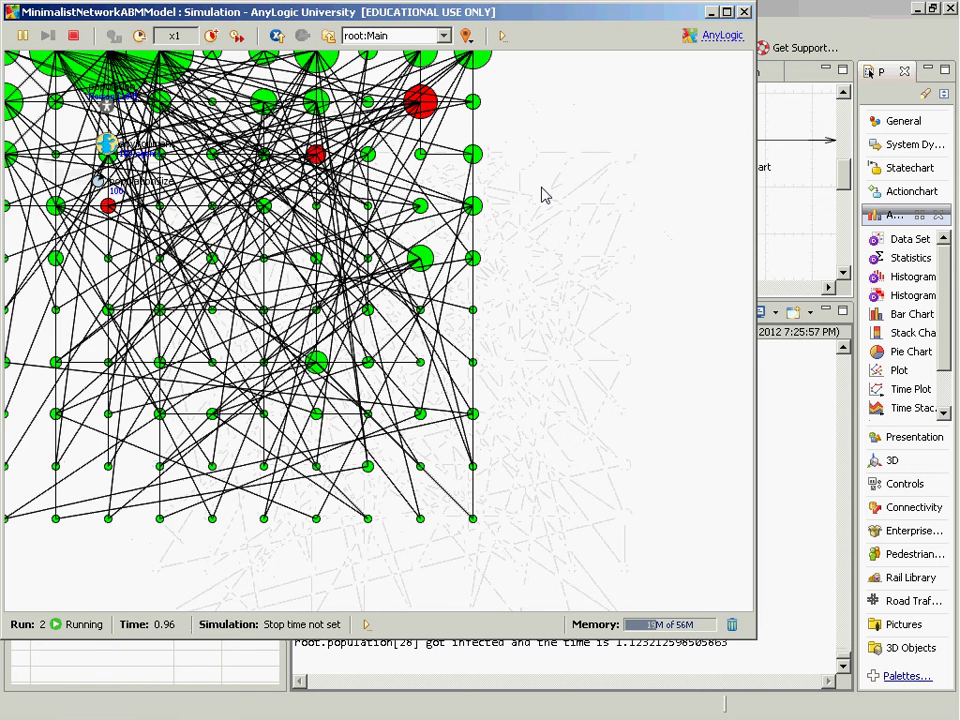
drag(542, 195, 626, 296)
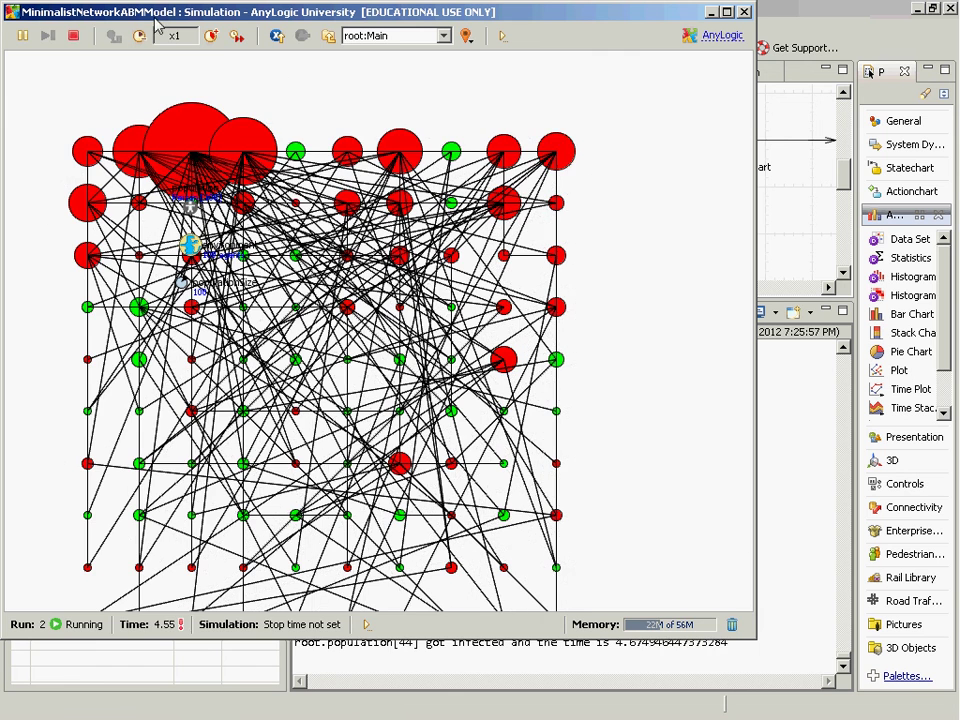
Run the model two more times, stop the final run, and close the simulation window
click(73, 35)
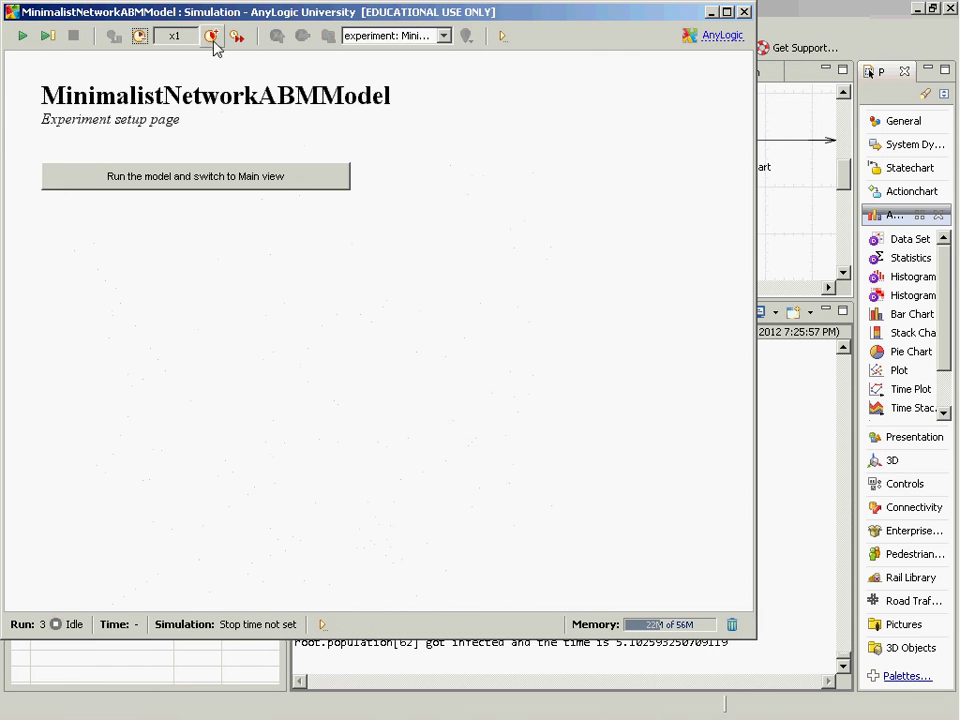
click(195, 176)
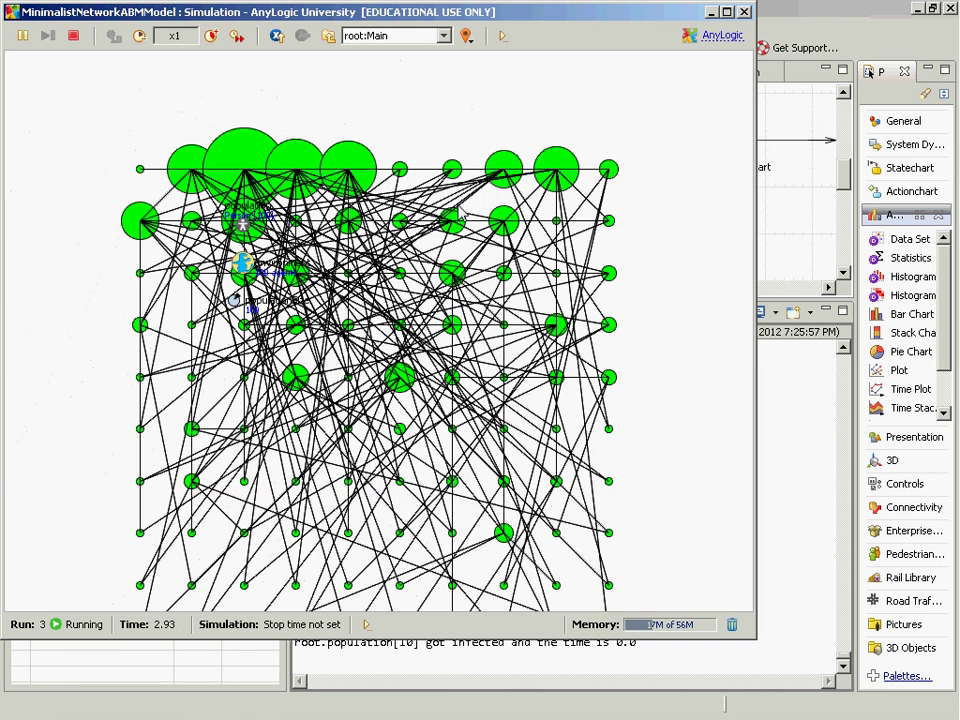
drag(120, 110, 110, 75)
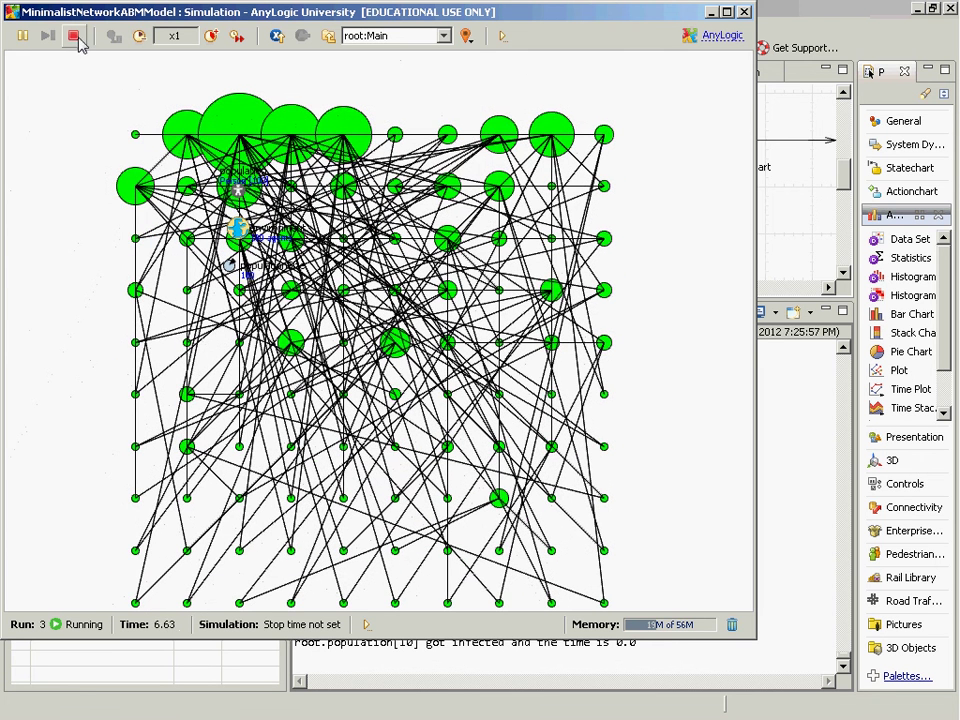
click(73, 35)
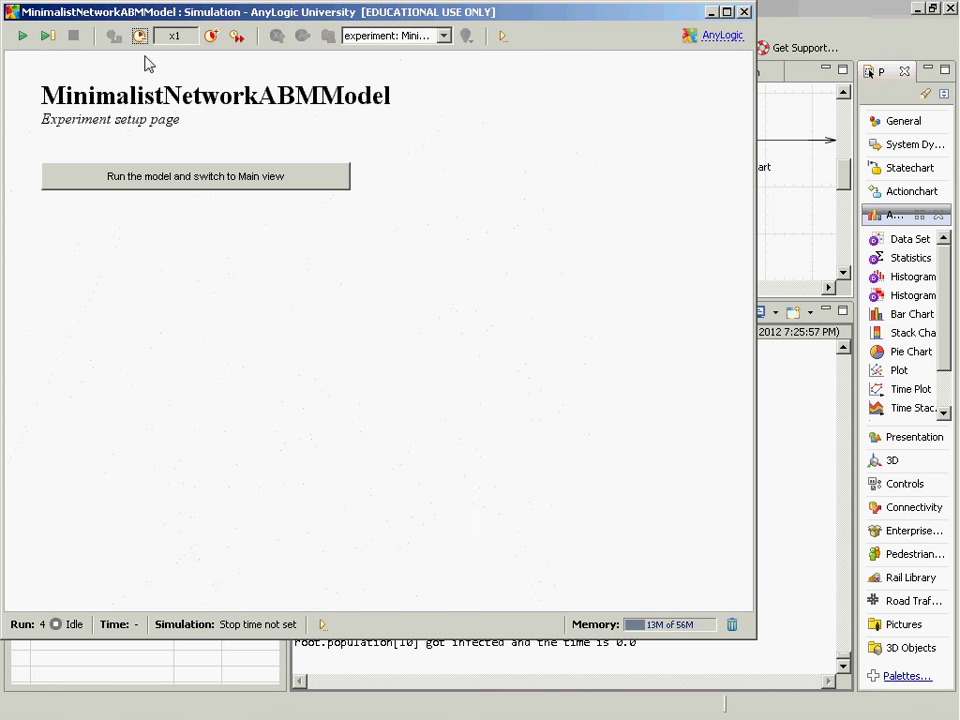
click(167, 186)
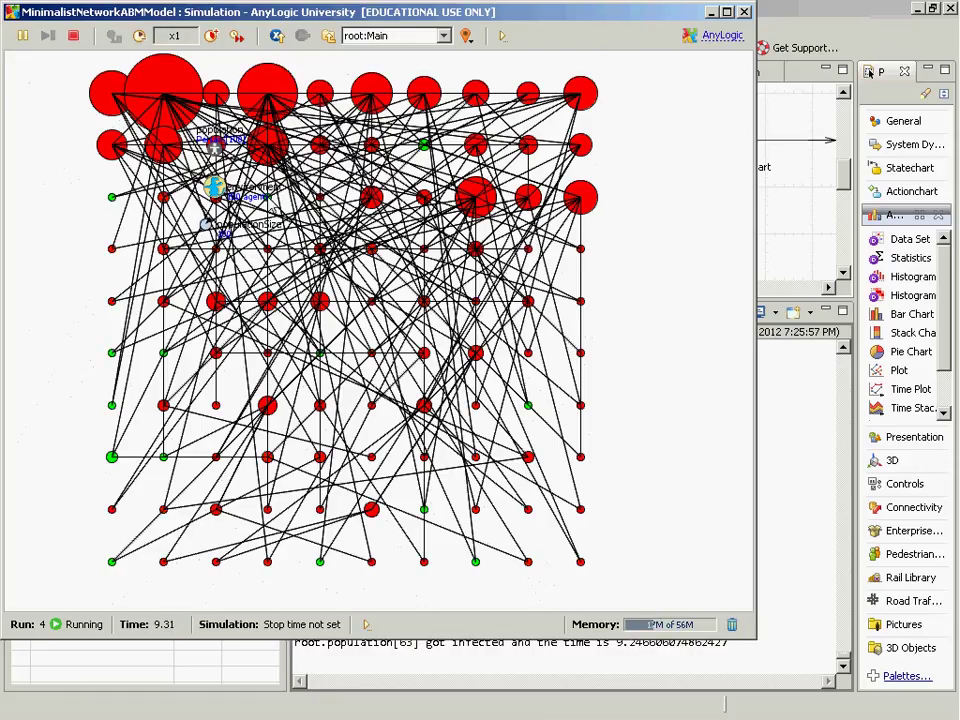
click(73, 36)
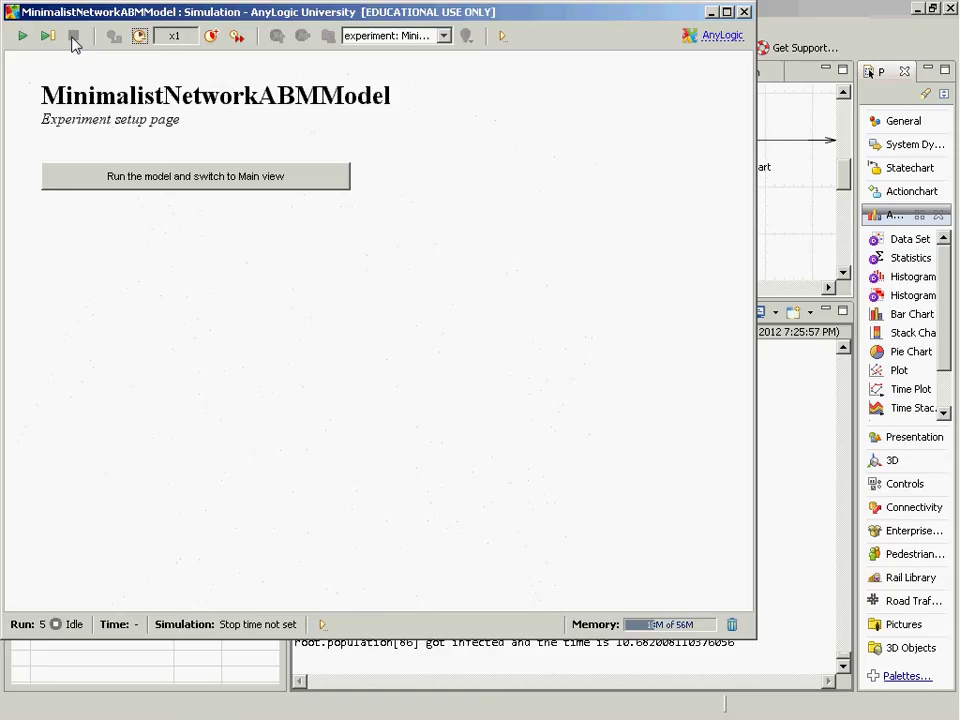
click(744, 12)
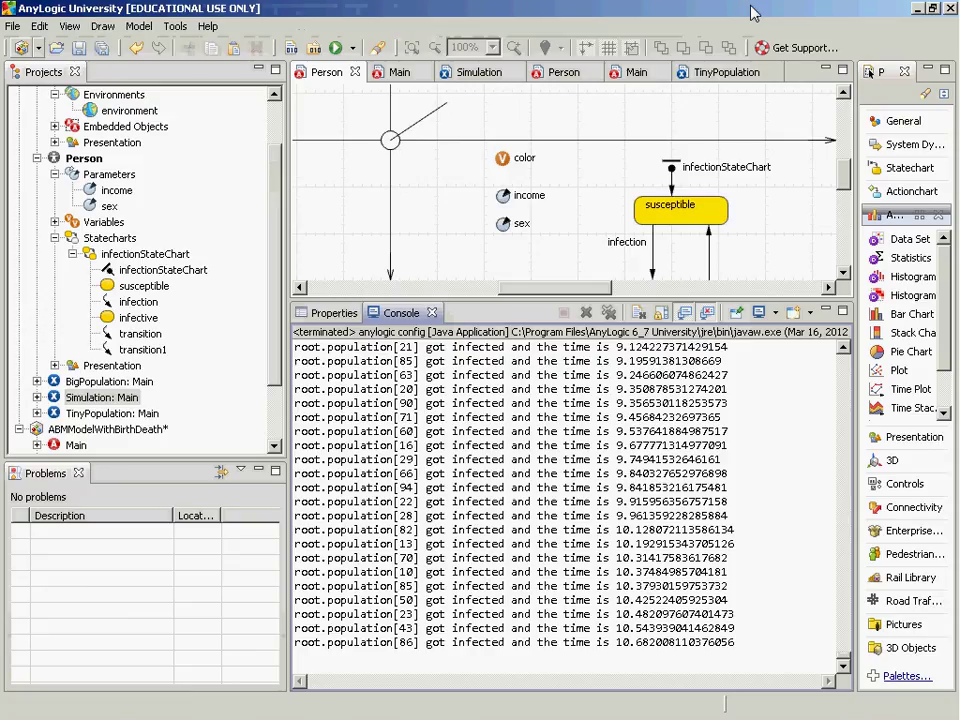
Switch from AnyLogic over to the PowerPoint lecture slides
key(alt+Tab)
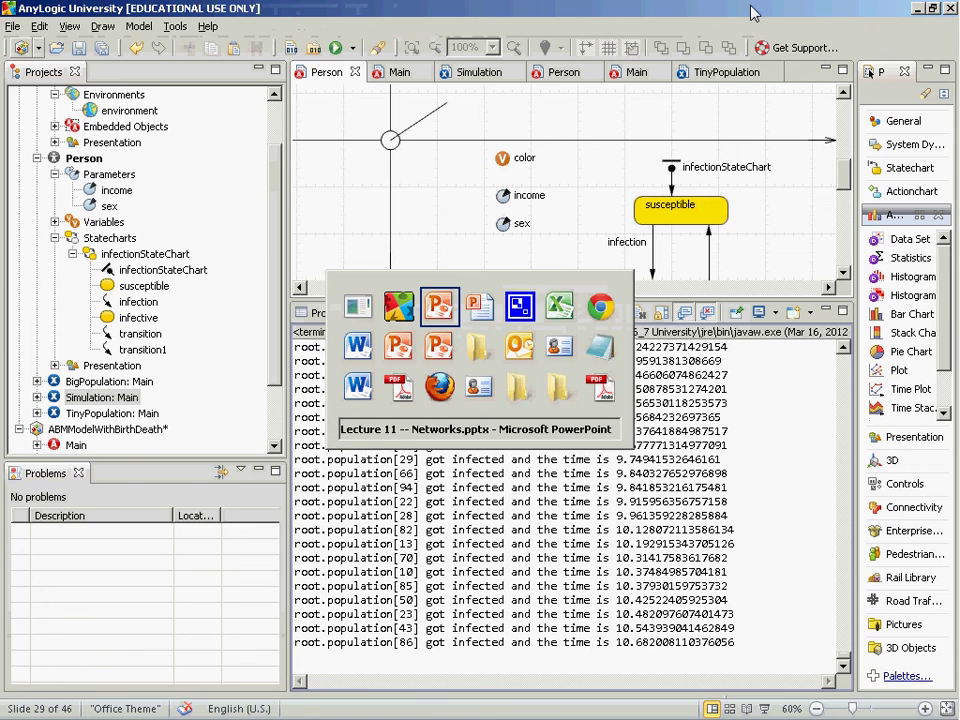
Present the Networks deck as a slide show at 'Interaction Between Network & Location 2'
key(Page_Down)
key(Page_Down)
key(Page_Up)
key(Page_Down)
key(Page_Down)
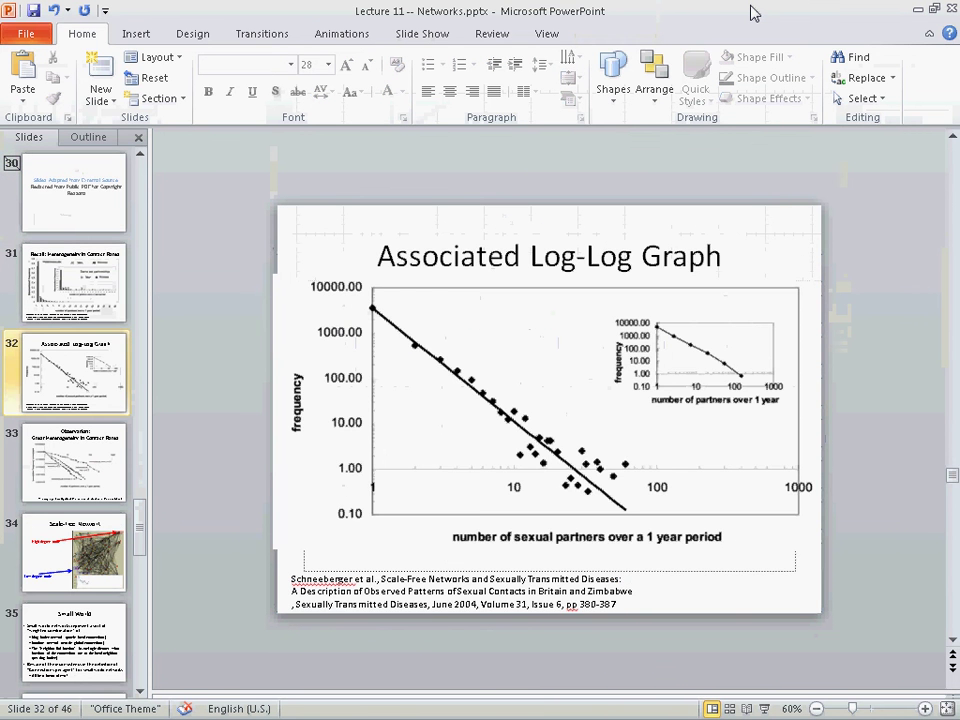
click(766, 708)
click(762, 710)
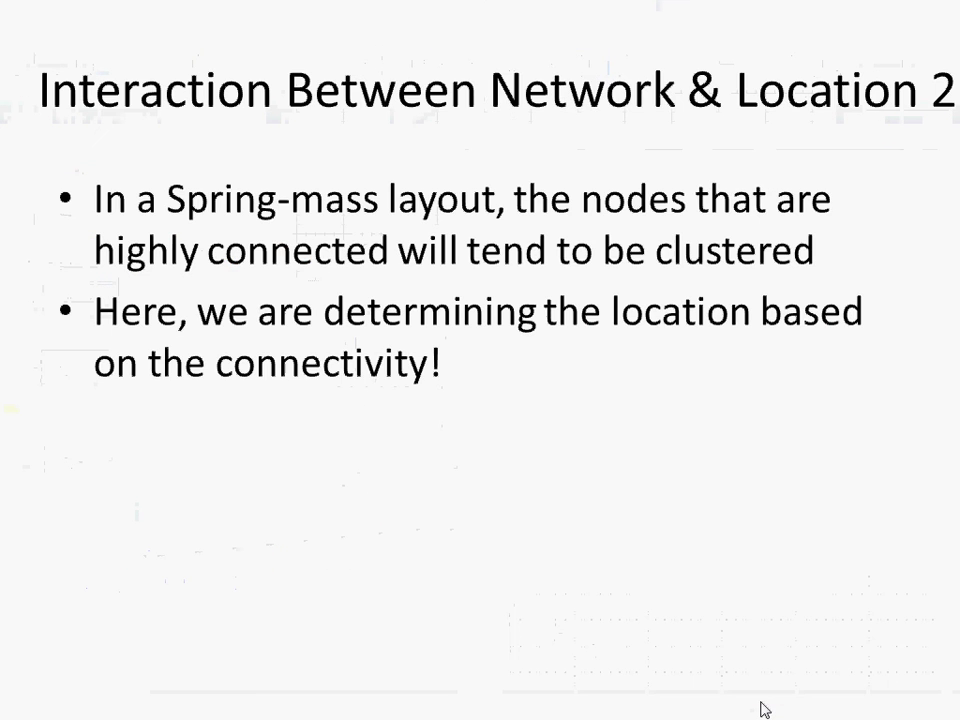